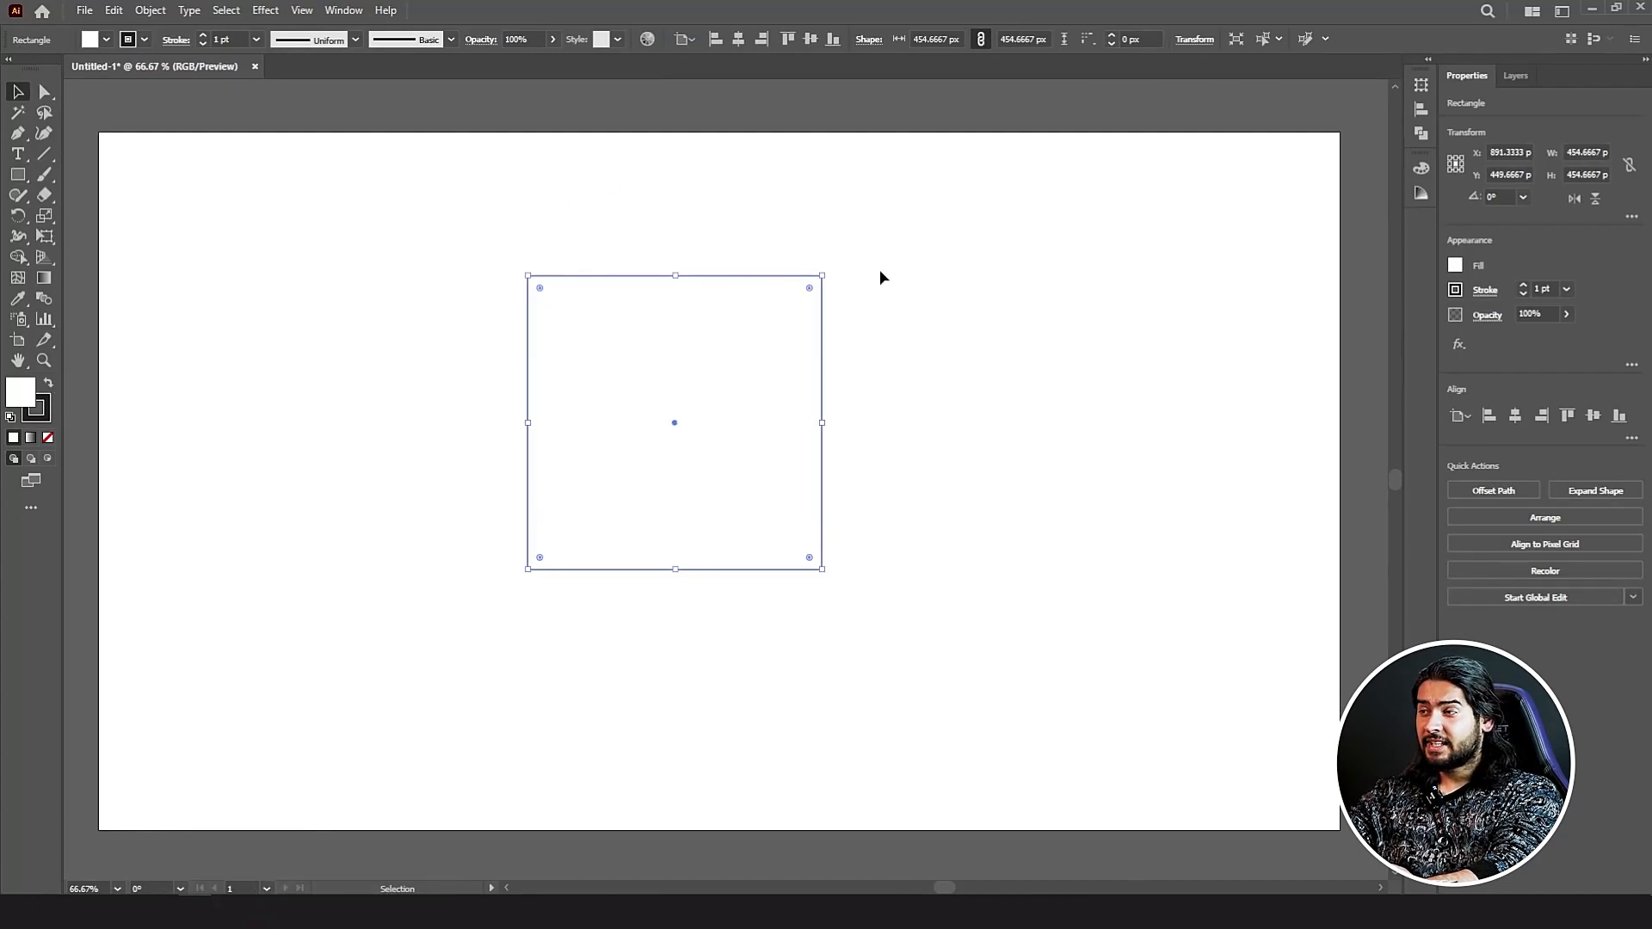
Step: Try scaling the square proportionally by its corner, then delete it from the artboard
{"action": "left_click_drag", "start_coordinate": [823, 275], "coordinate": [886, 210]}
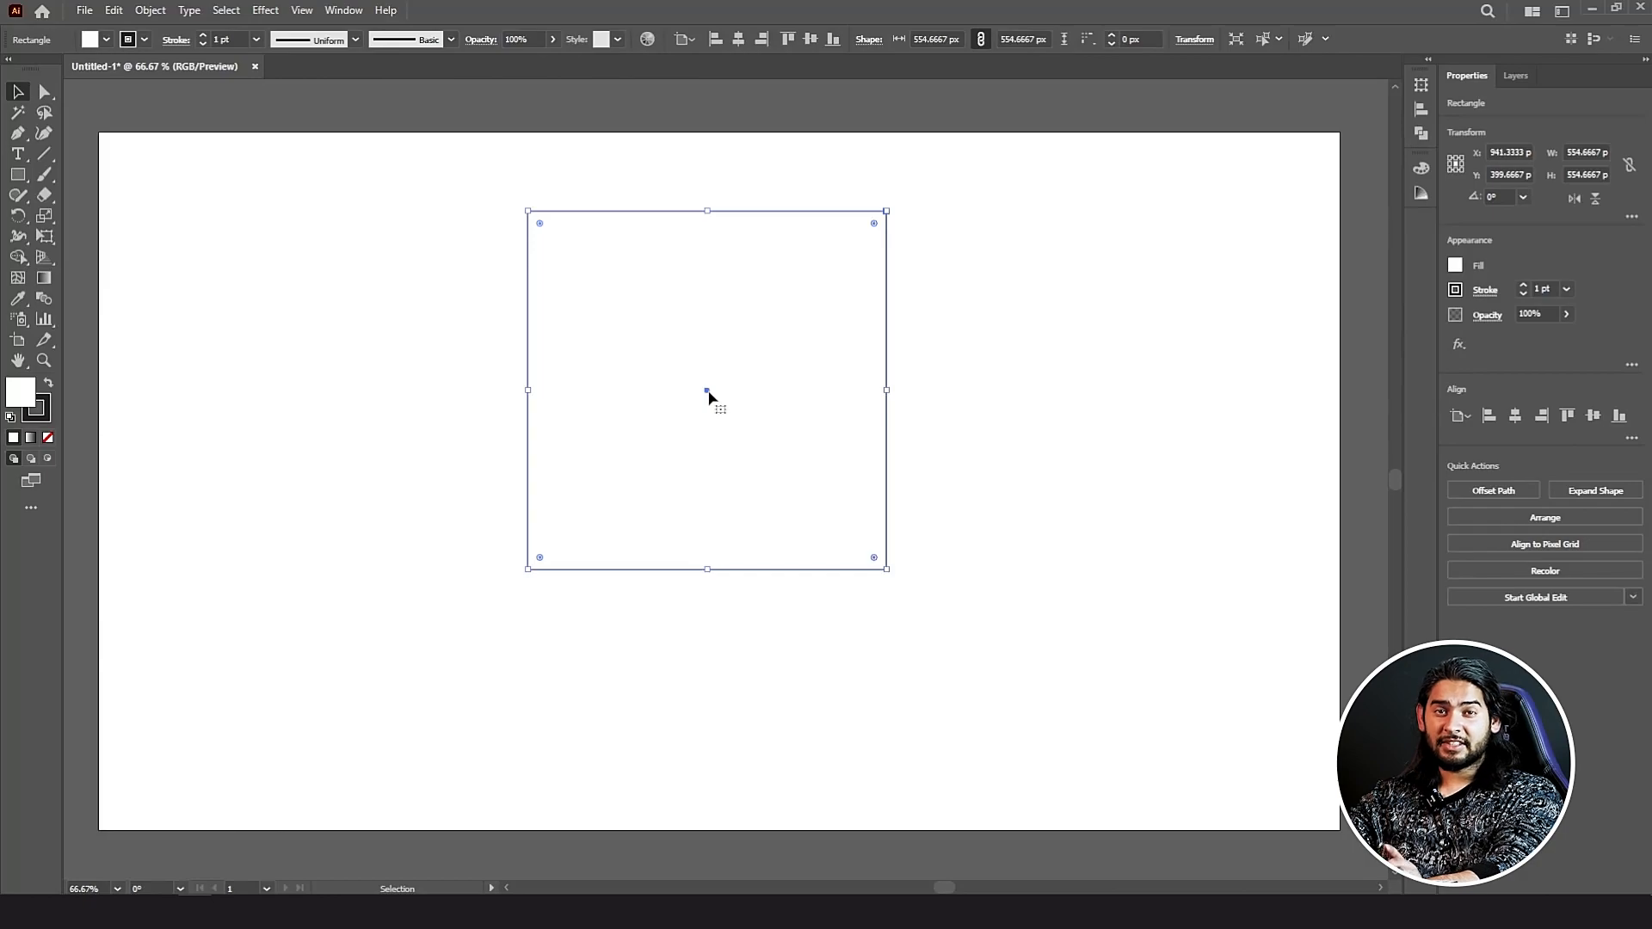
{"action": "left_click_drag", "start_coordinate": [886, 210], "coordinate": [843, 279]}
{"action": "key", "text": "Delete"}
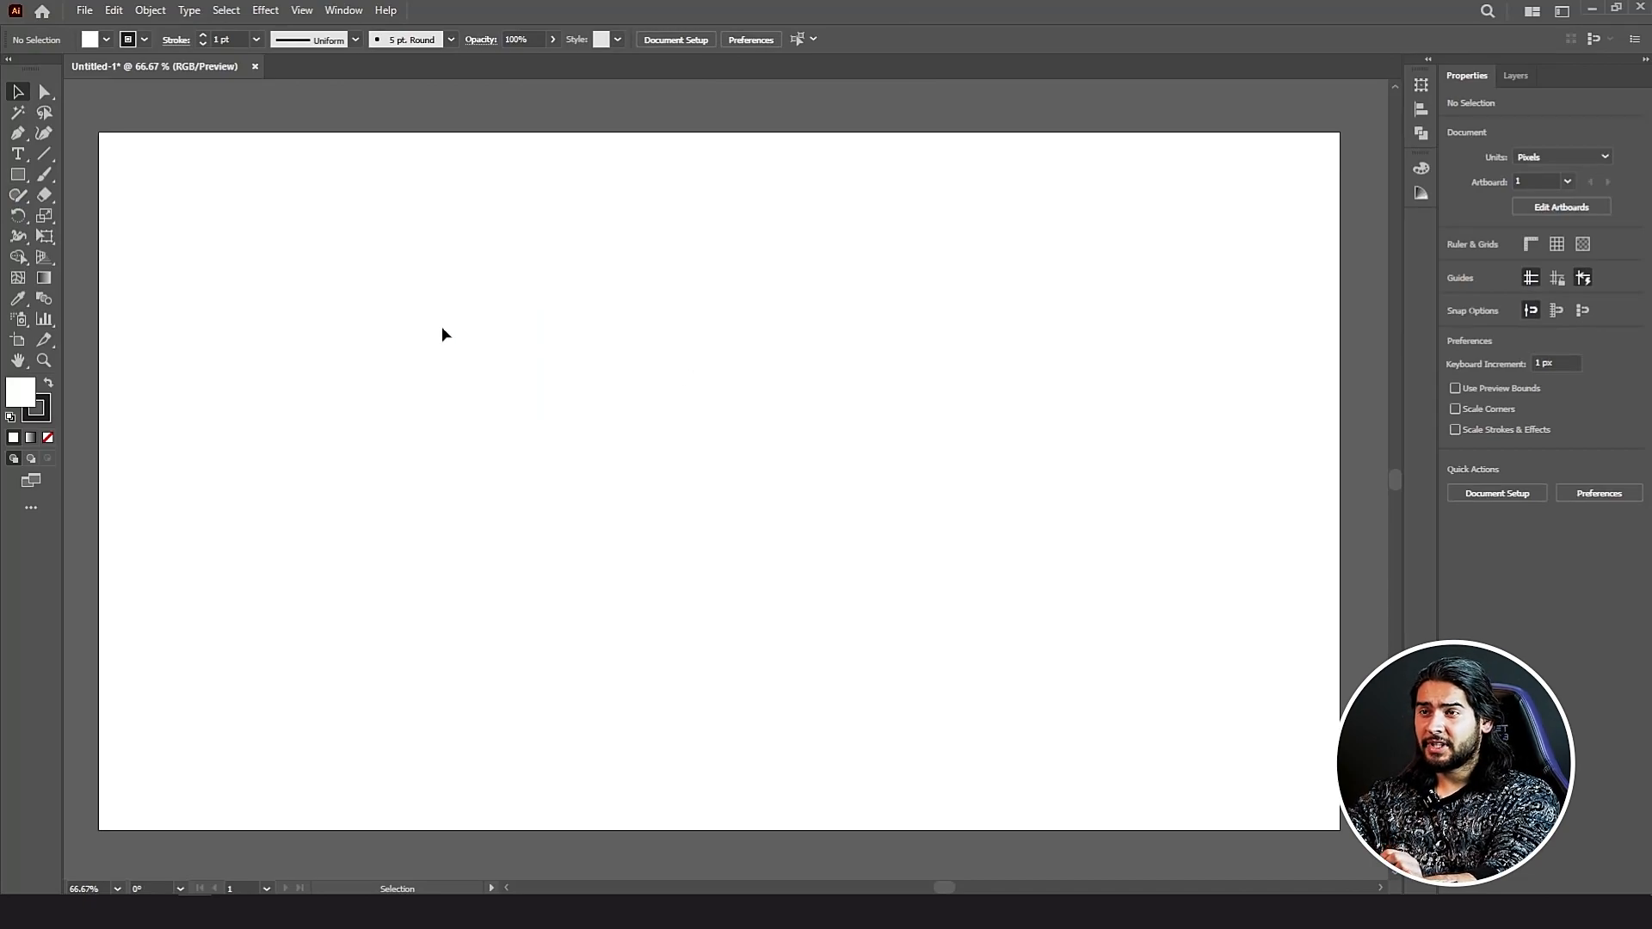
Step: Draw a five-pointed star about 451 by 429 px in the upper-left area of the artboard
{"action": "left_click", "coordinate": [16, 175]}
{"action": "left_click_drag", "start_coordinate": [30, 176], "coordinate": [136, 255]}
{"action": "left_click_drag", "start_coordinate": [378, 359], "coordinate": [468, 480]}
{"action": "key", "text": "v"}
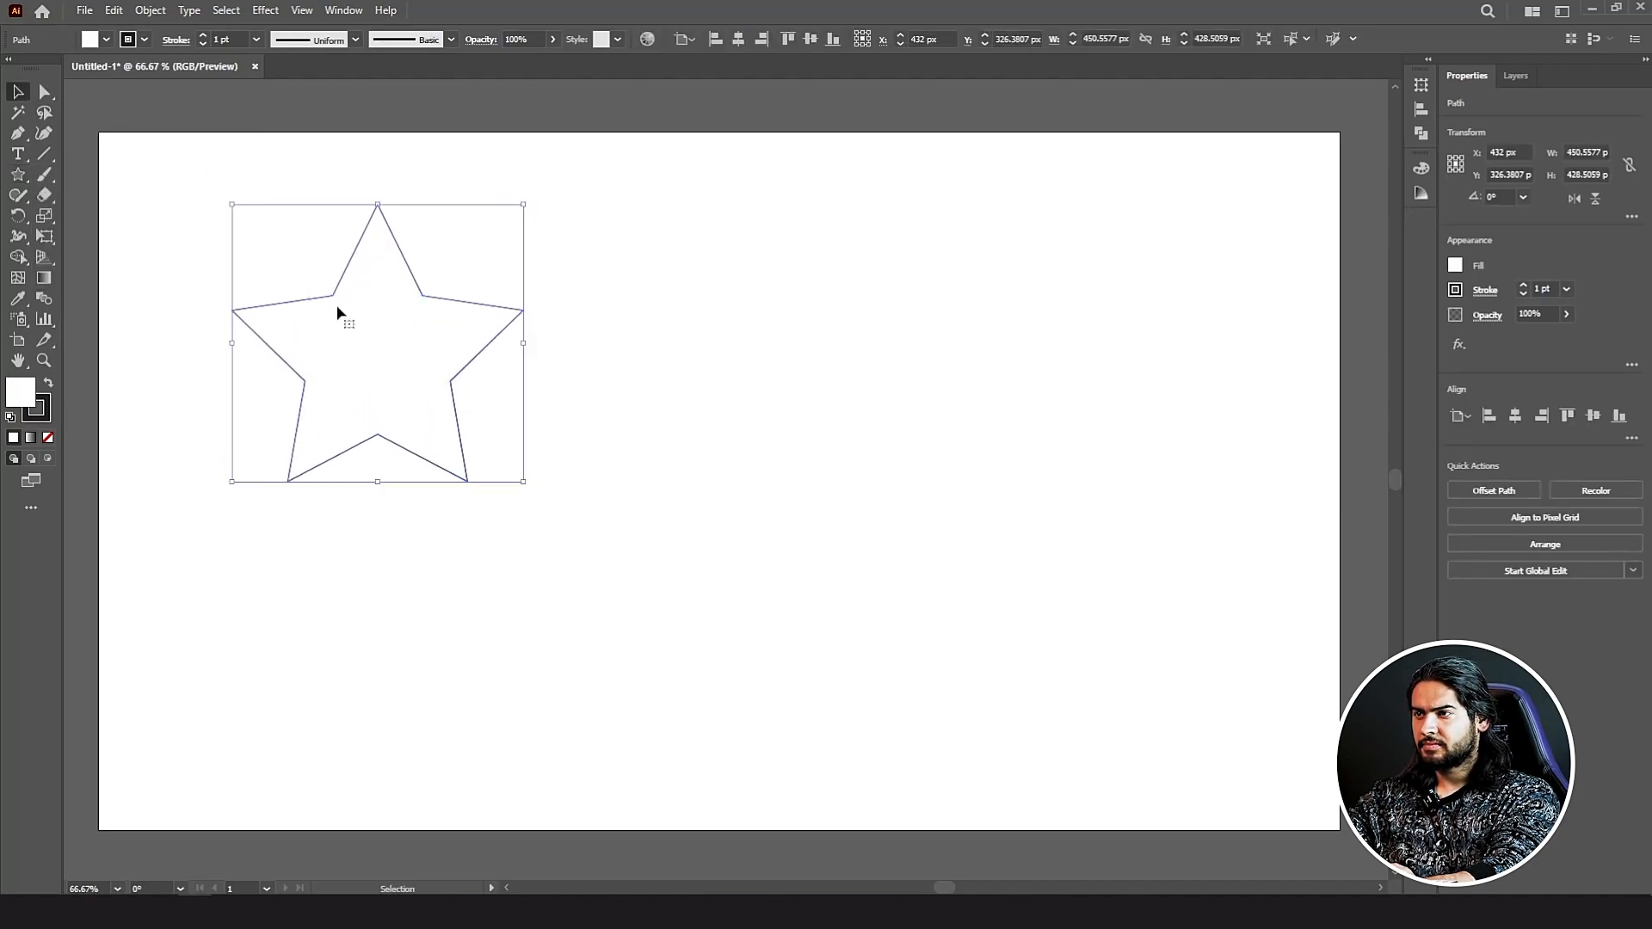
Step: Move the star slightly down and to the right, and remove its fill
{"action": "left_click_drag", "start_coordinate": [337, 312], "coordinate": [379, 378]}
{"action": "left_click", "coordinate": [49, 437]}
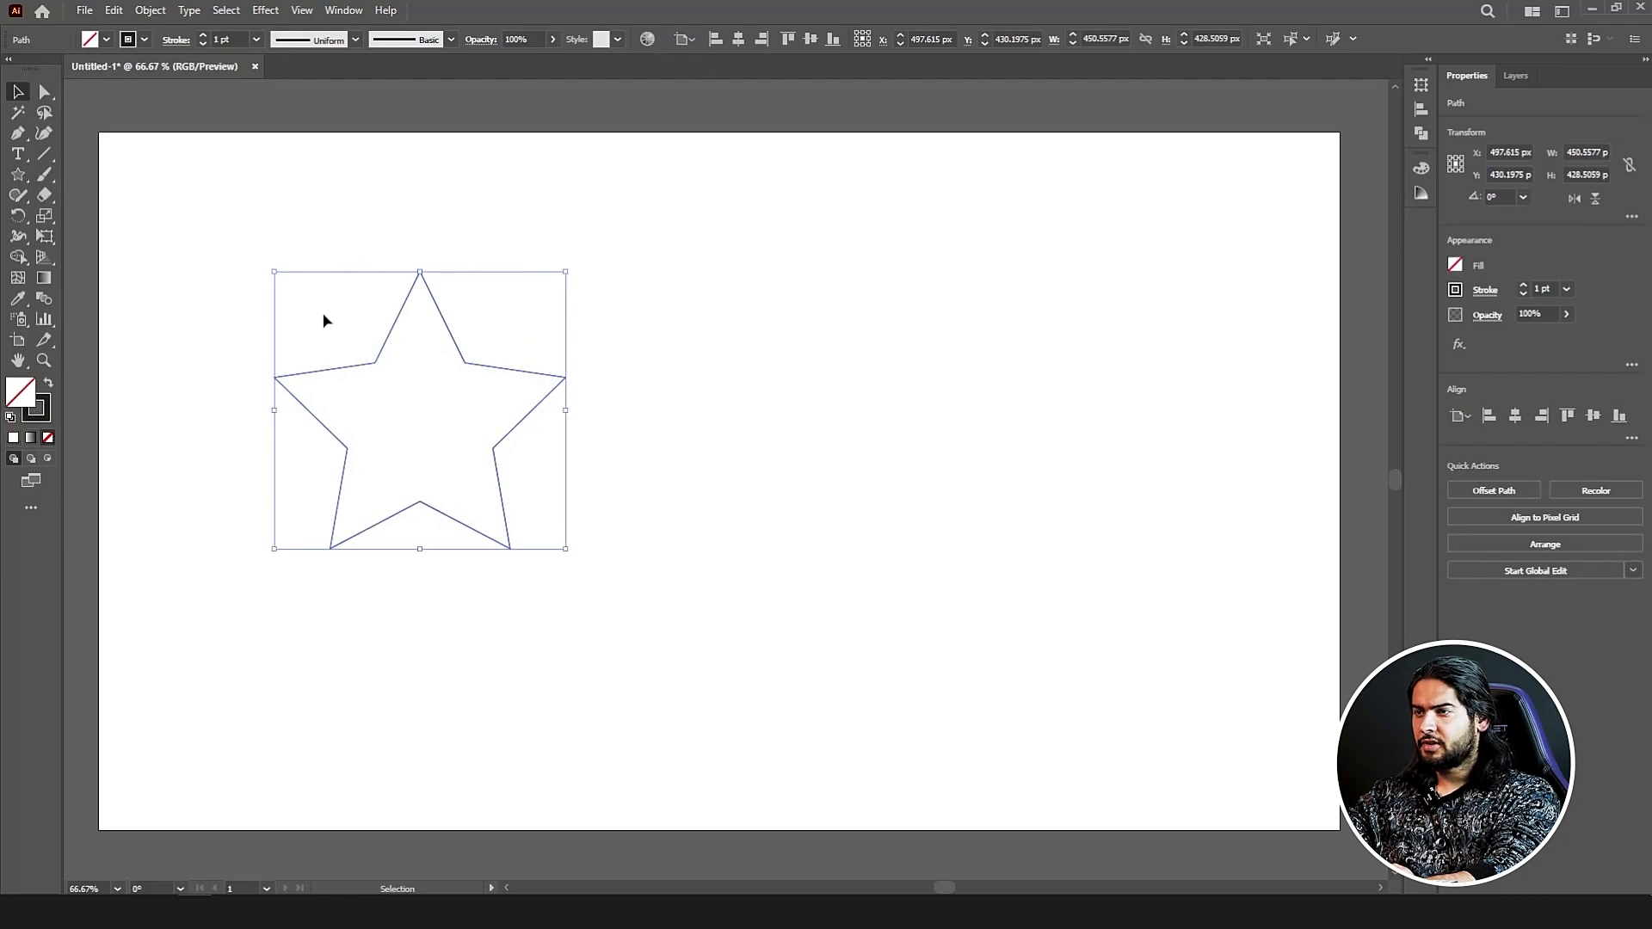
{"action": "left_click", "coordinate": [353, 324]}
{"action": "left_click", "coordinate": [450, 332]}
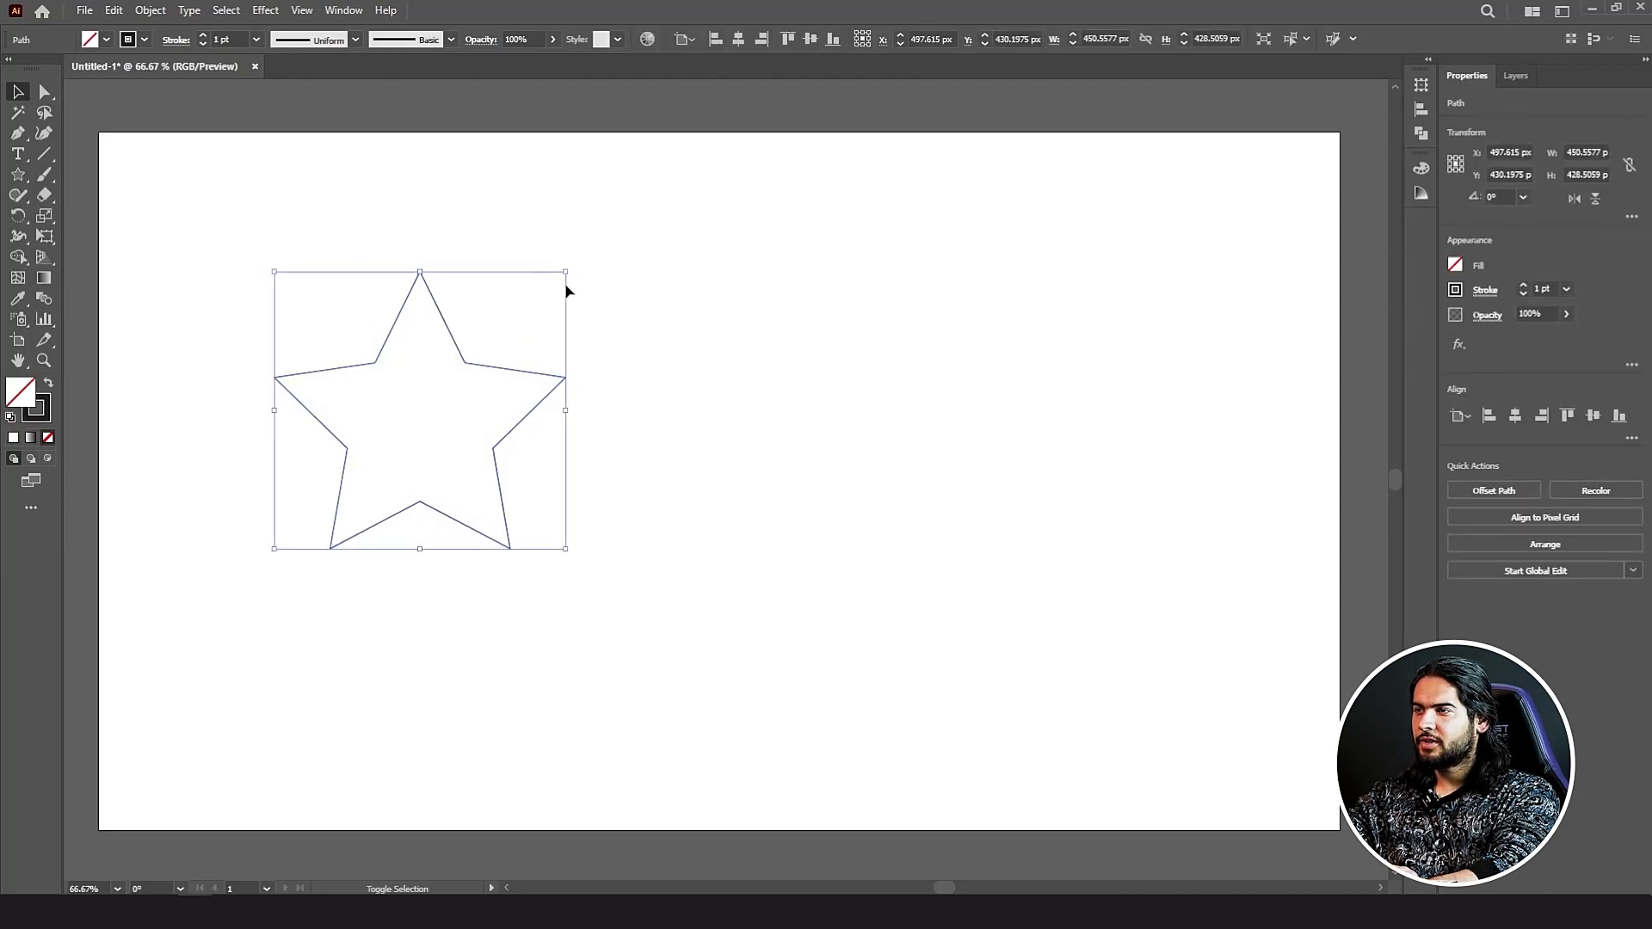
Step: Enlarge the star proportionally to about 570 by 542 px
{"action": "left_click_drag", "start_coordinate": [566, 272], "coordinate": [686, 200]}
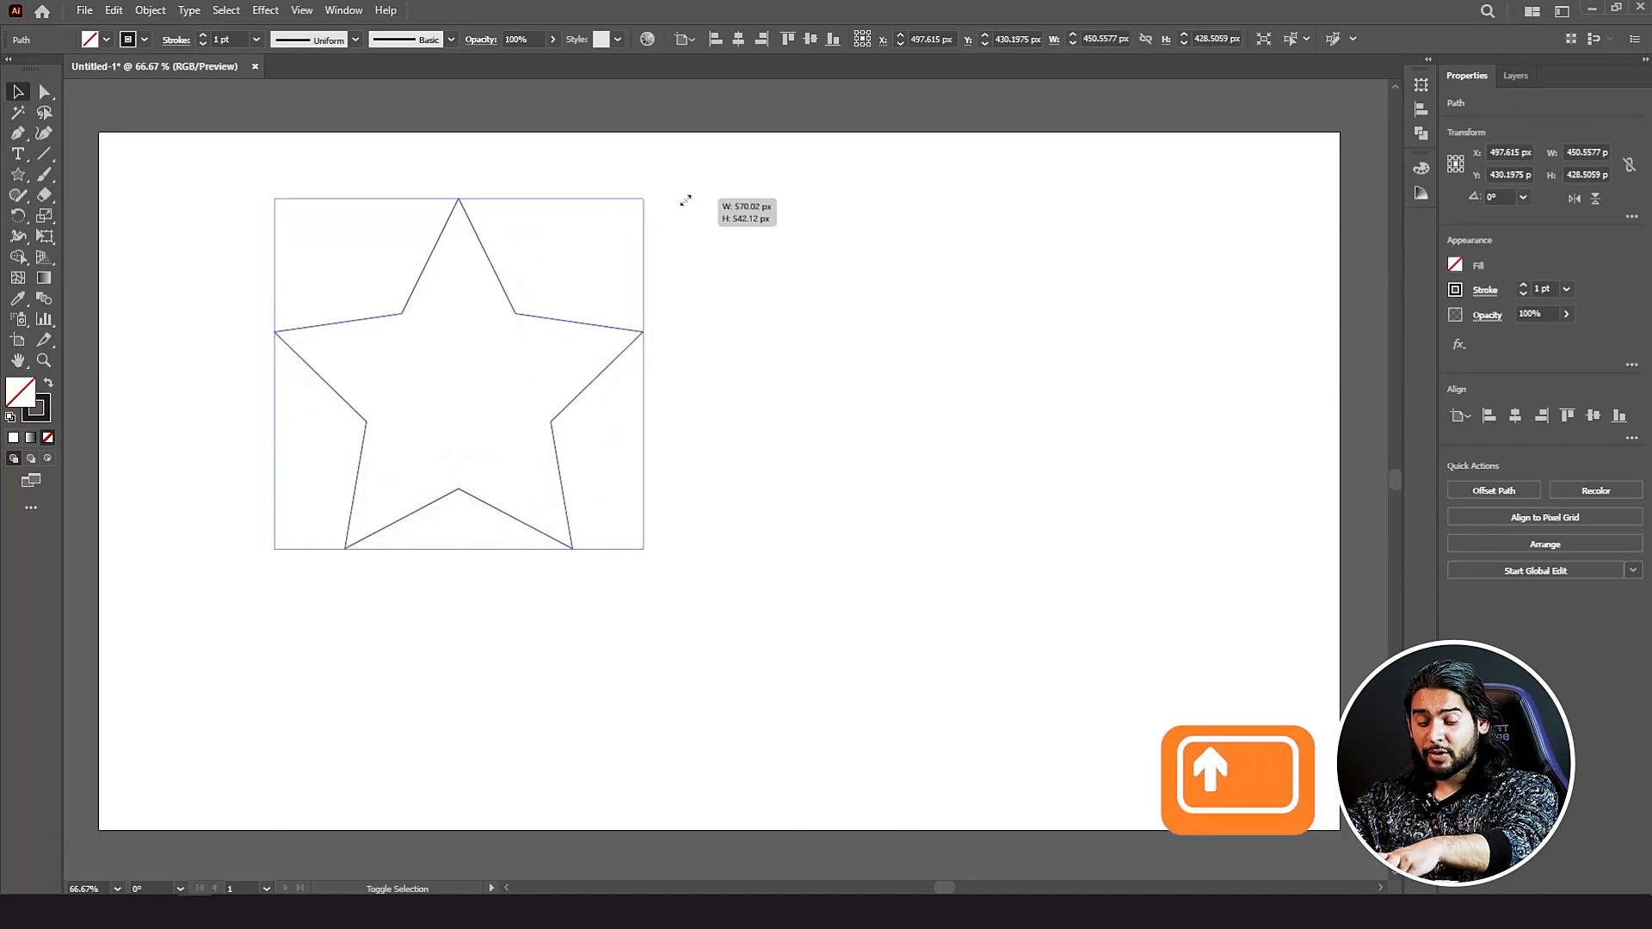
{"action": "left_click_drag", "start_coordinate": [685, 200], "coordinate": [686, 201]}
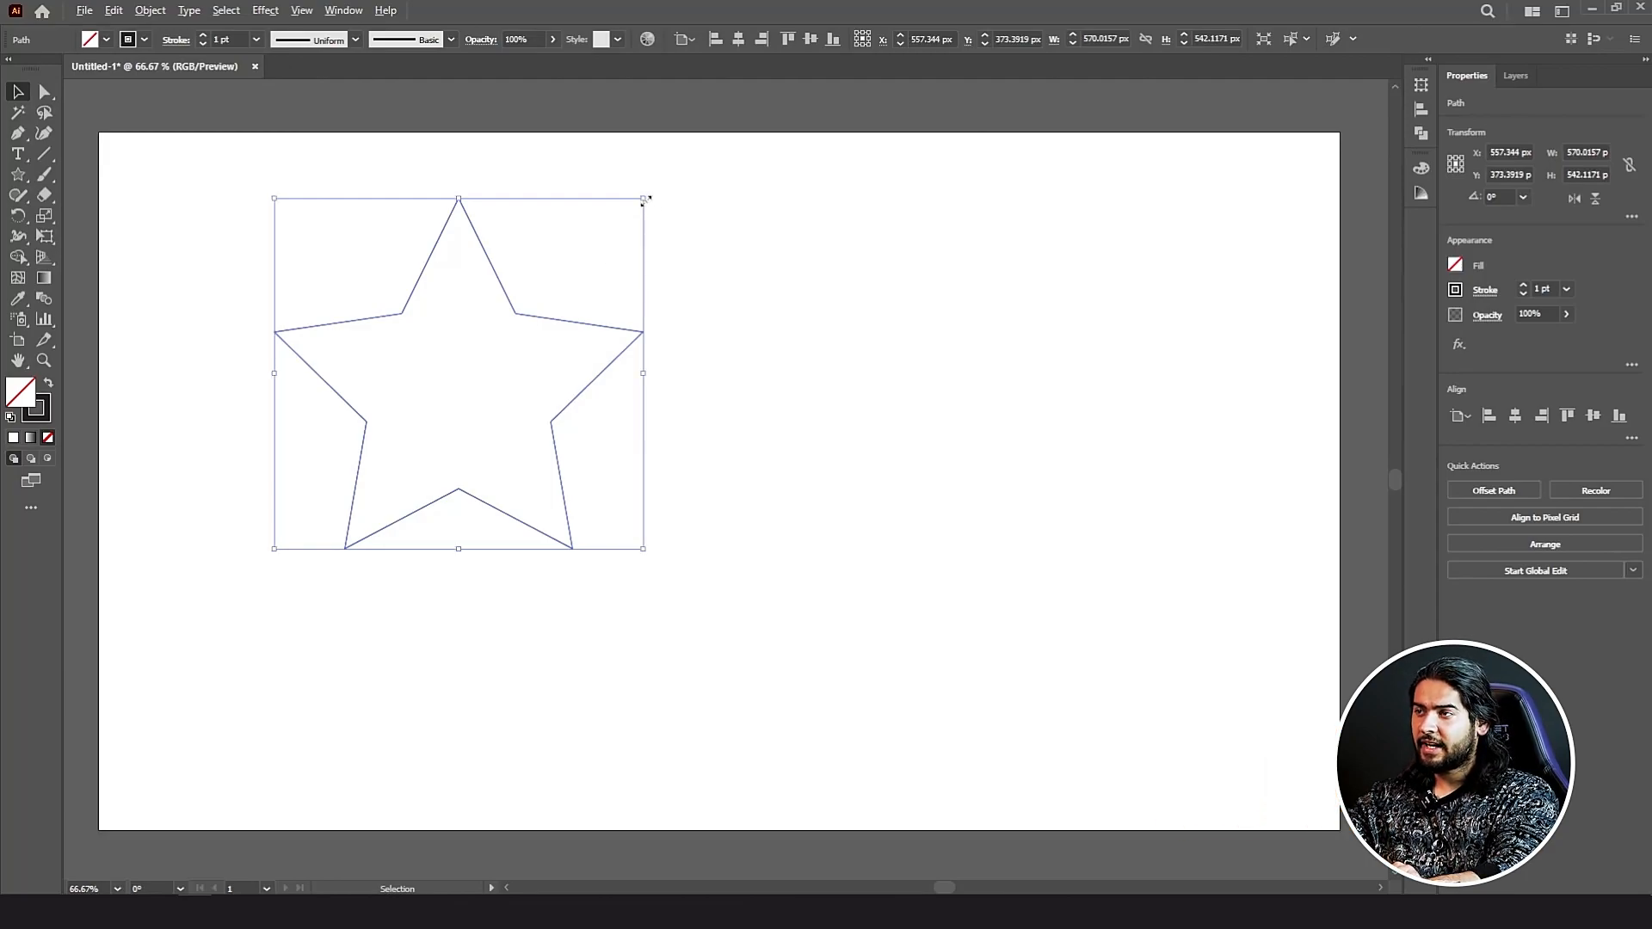
{"action": "left_click_drag", "start_coordinate": [645, 198], "coordinate": [582, 238]}
{"action": "key", "text": "ctrl+z"}
Step: Create a proportional copy of the star at about 121% with the Scale tool, using a reference point in its lower-left interior
{"action": "left_click", "coordinate": [47, 216]}
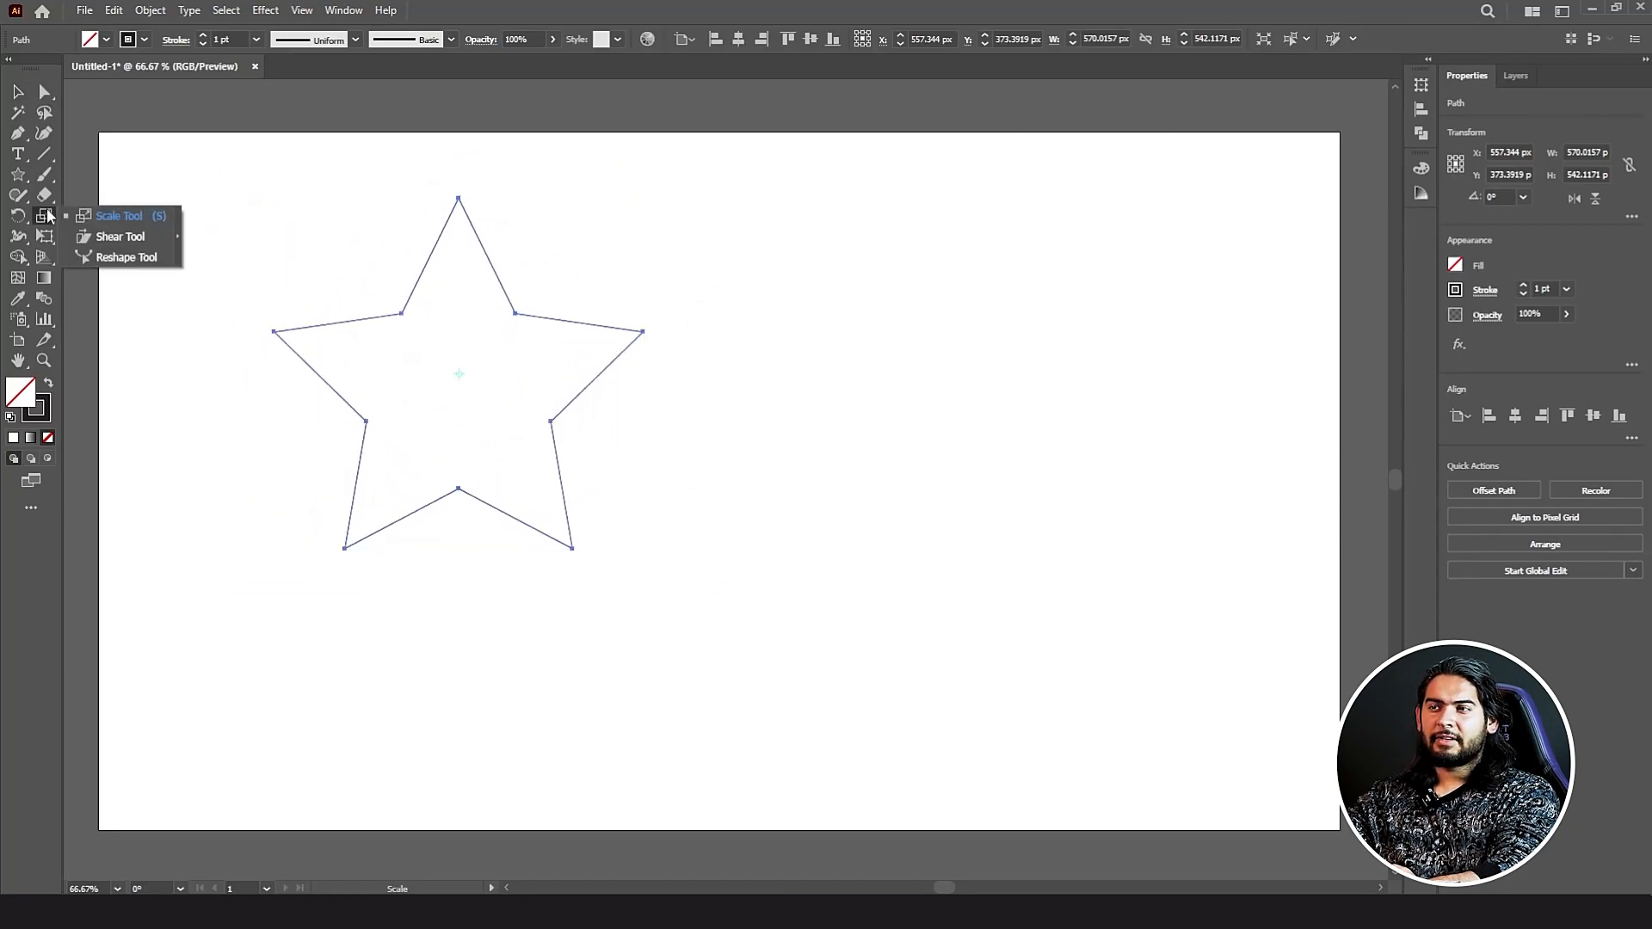
{"action": "left_click", "coordinate": [129, 214]}
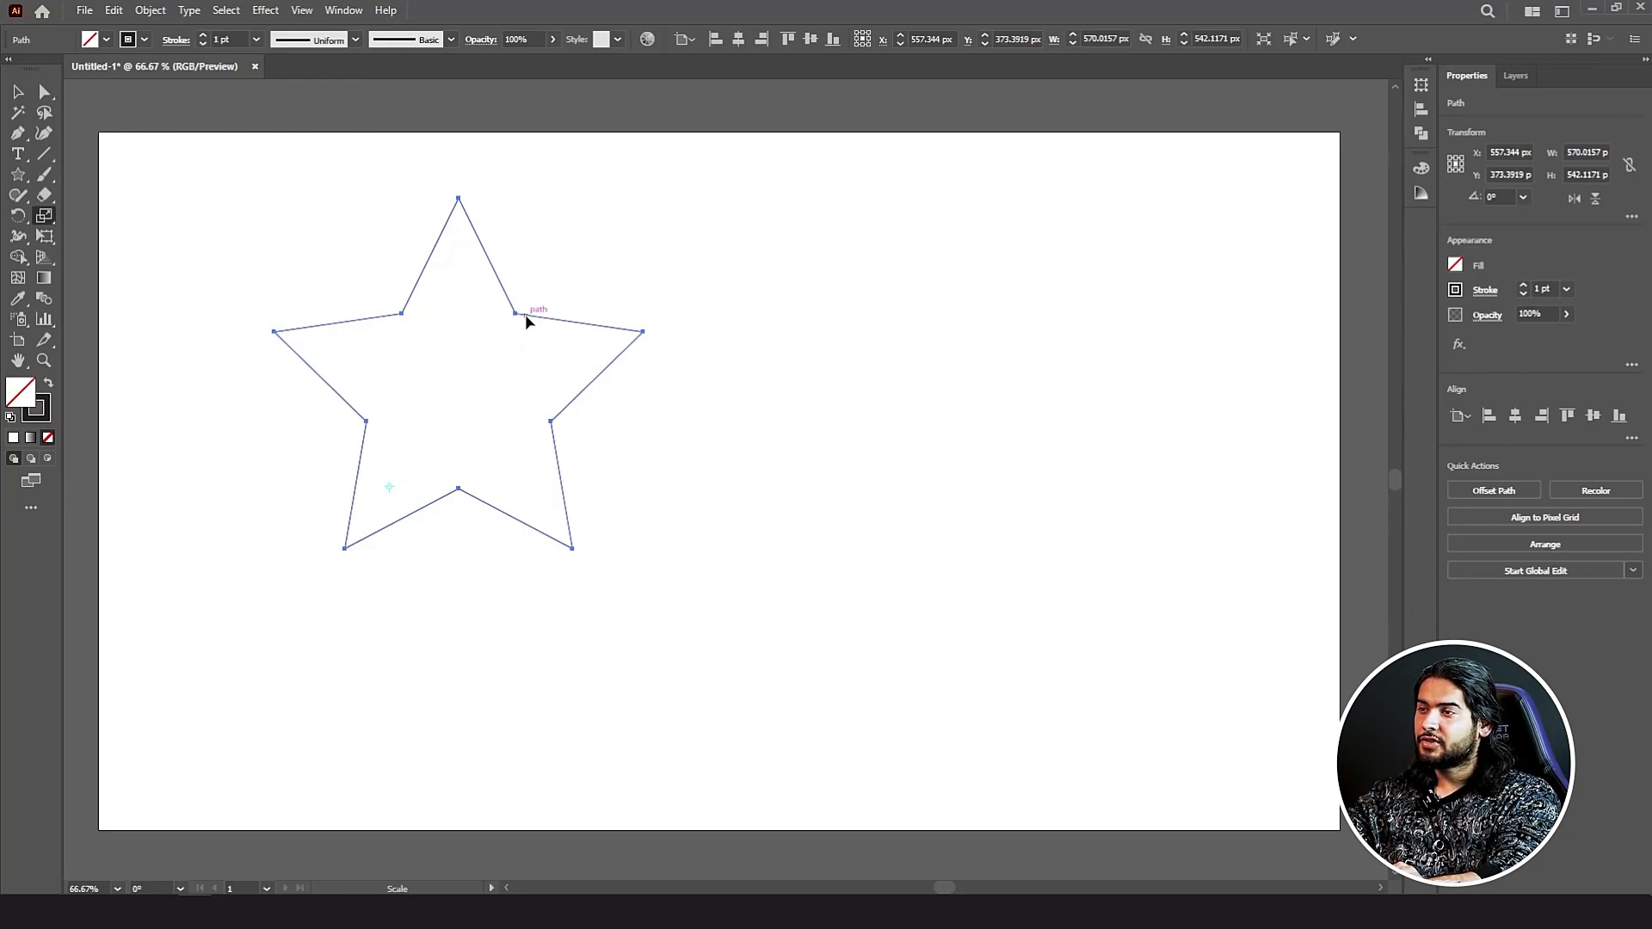
{"action": "left_click_drag", "start_coordinate": [527, 321], "coordinate": [566, 294]}
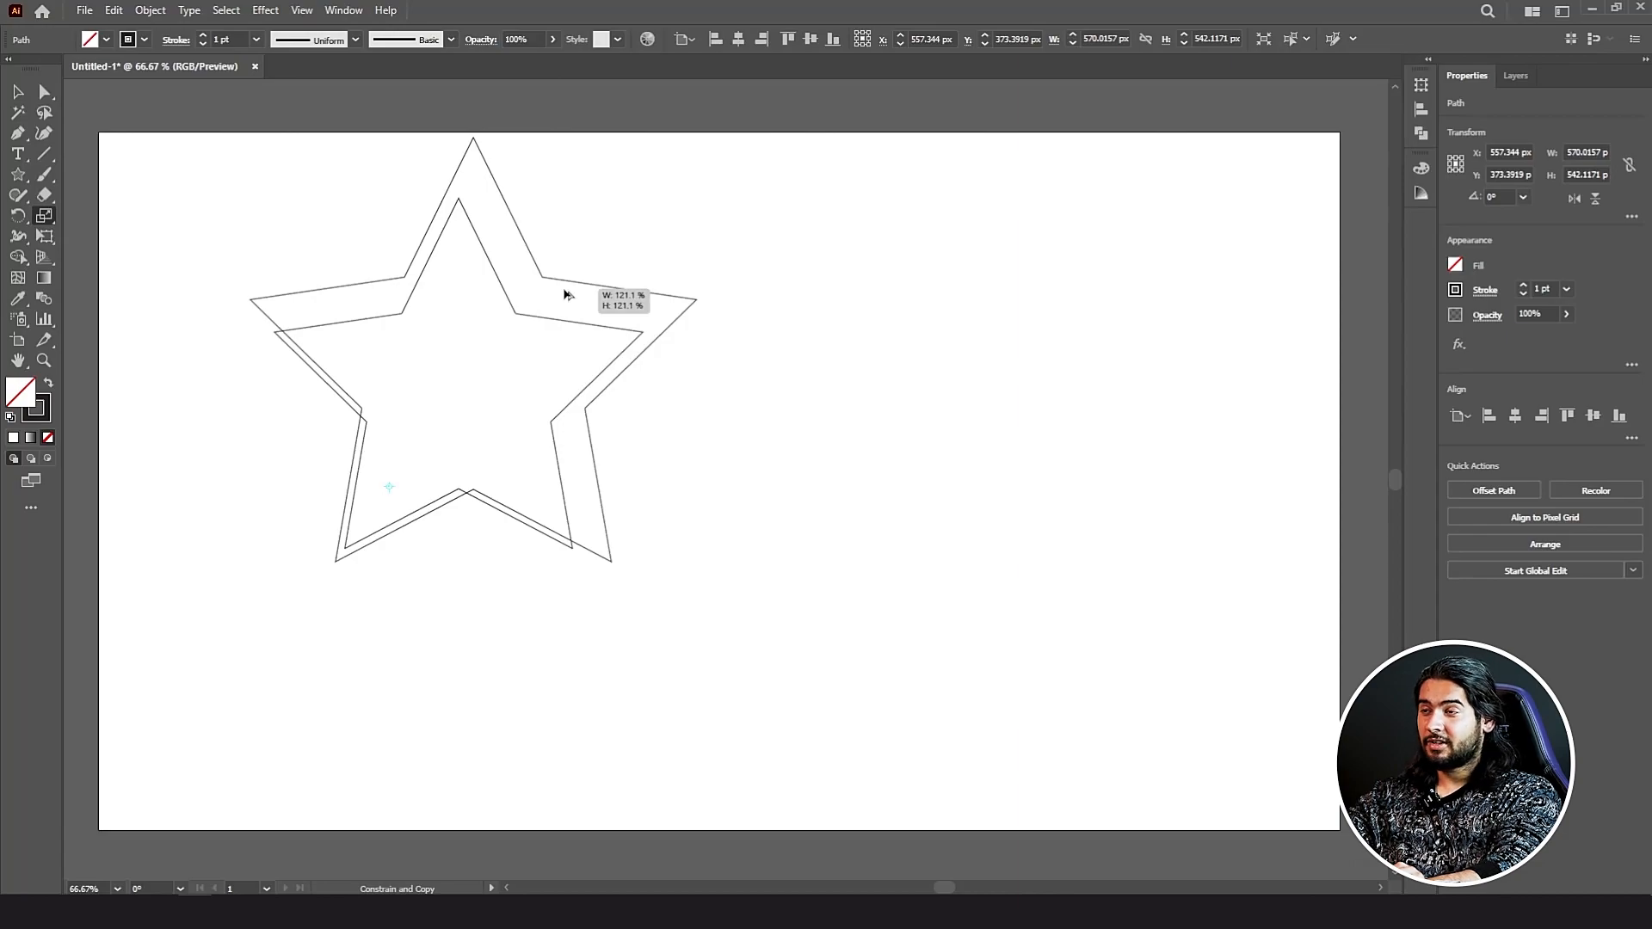
{"action": "left_click_drag", "start_coordinate": [566, 295], "coordinate": [569, 292]}
Step: Repeat the scale-and-copy transformation six times to build a series of ever larger stars
{"action": "key", "text": "ctrl+s"}
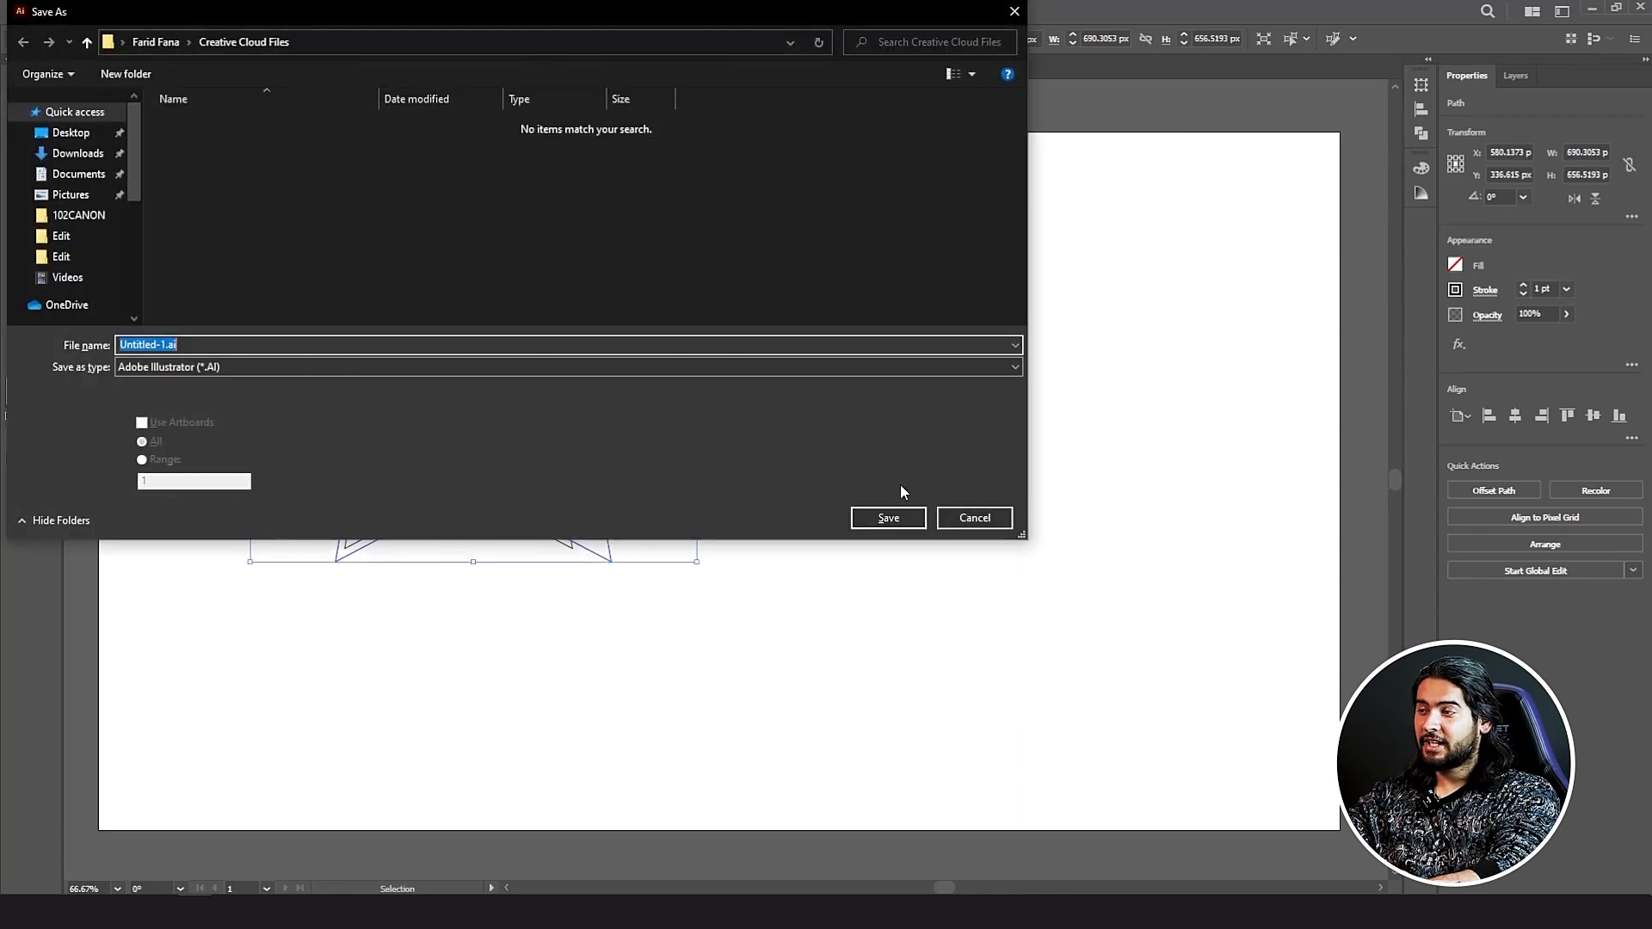
{"action": "key", "text": "Escape"}
{"action": "key", "text": "ctrl+d"}
{"action": "key", "text": "ctrl+d"}
{"action": "key", "text": "ctrl+d"}
{"action": "key", "text": "ctrl+d"}
{"action": "key", "text": "ctrl+d"}
{"action": "key", "text": "ctrl+d"}
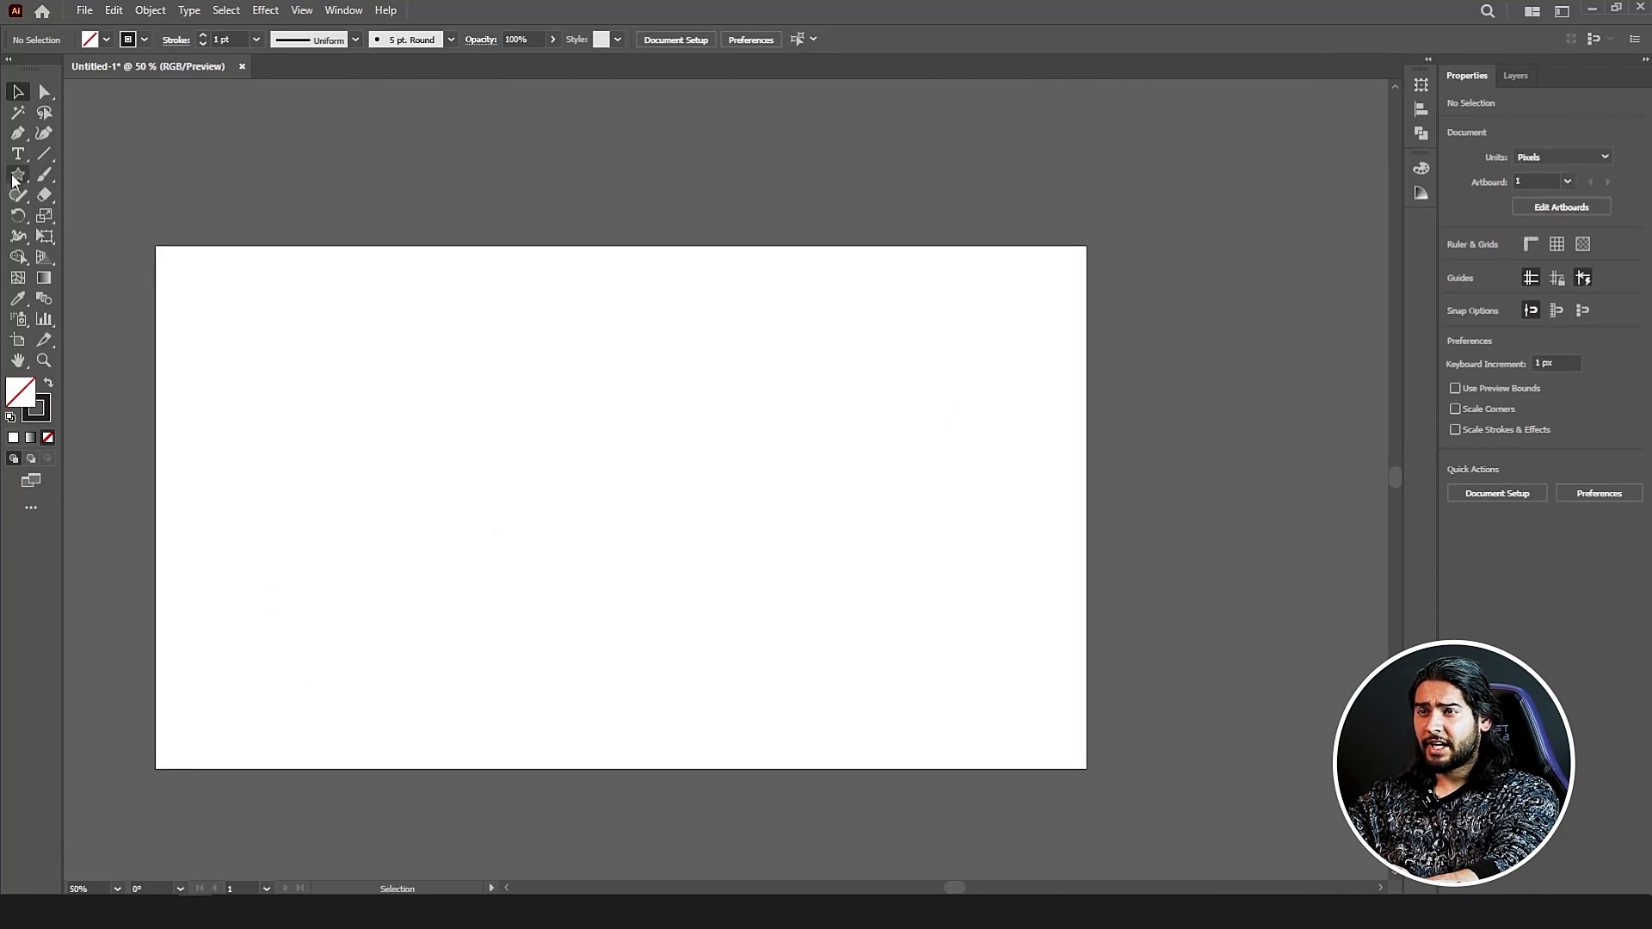
Step: Draw an unfilled star about 863 by 821 px on the right half of the empty artboard
{"action": "left_click", "coordinate": [13, 177]}
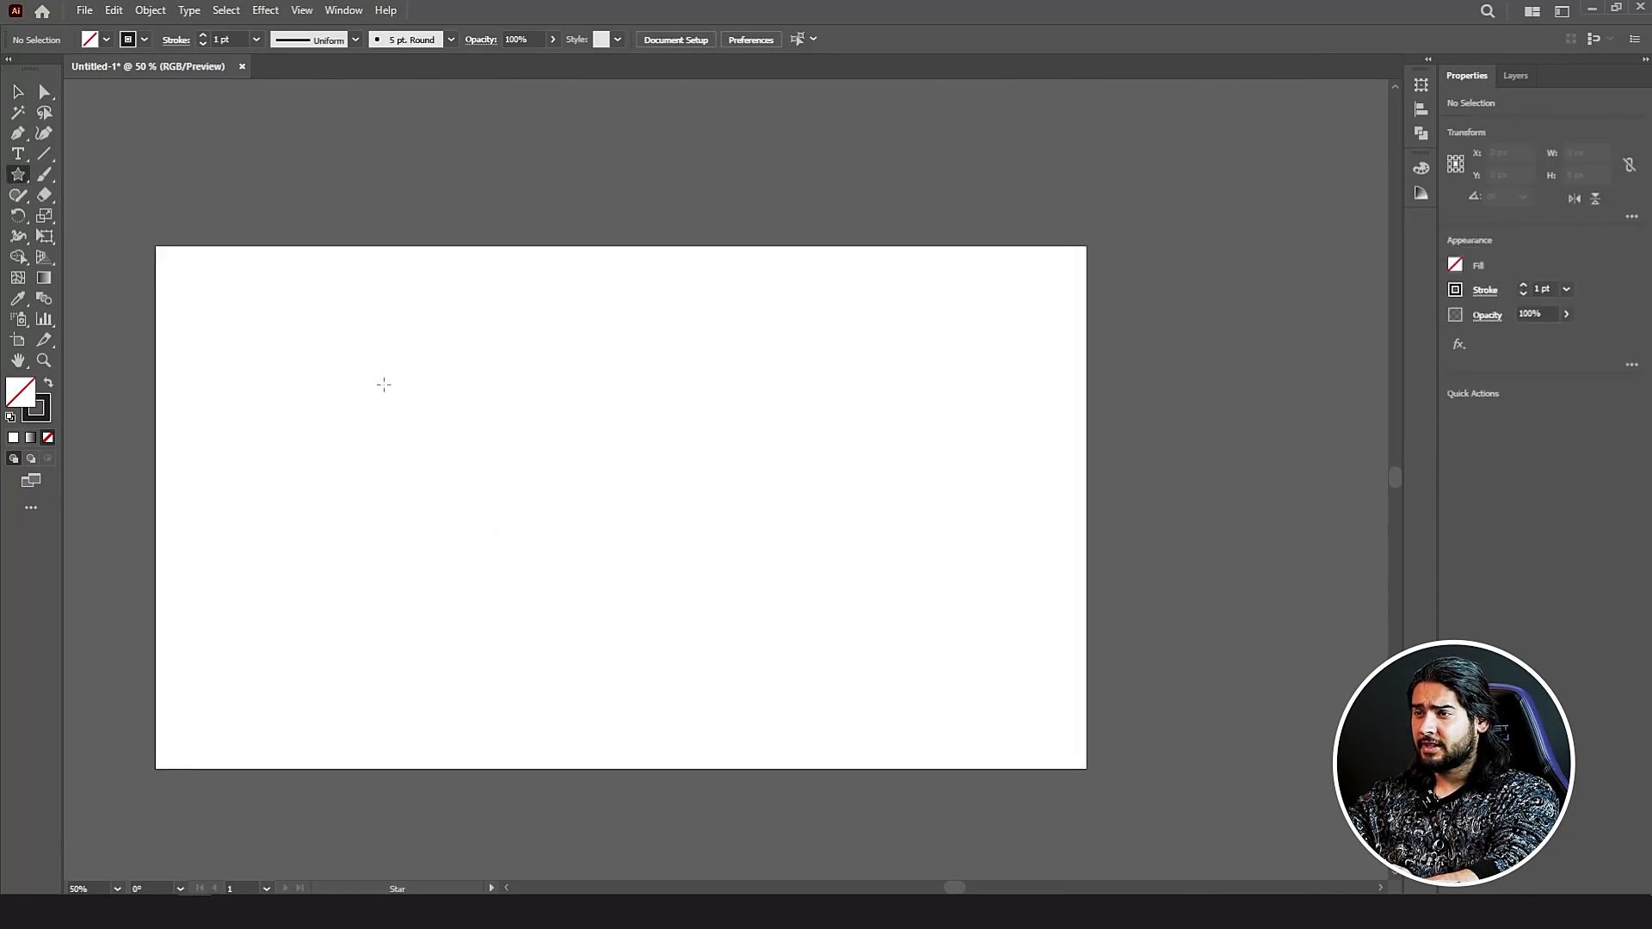
{"action": "left_click_drag", "start_coordinate": [734, 542], "coordinate": [656, 464]}
{"action": "key", "text": "v"}
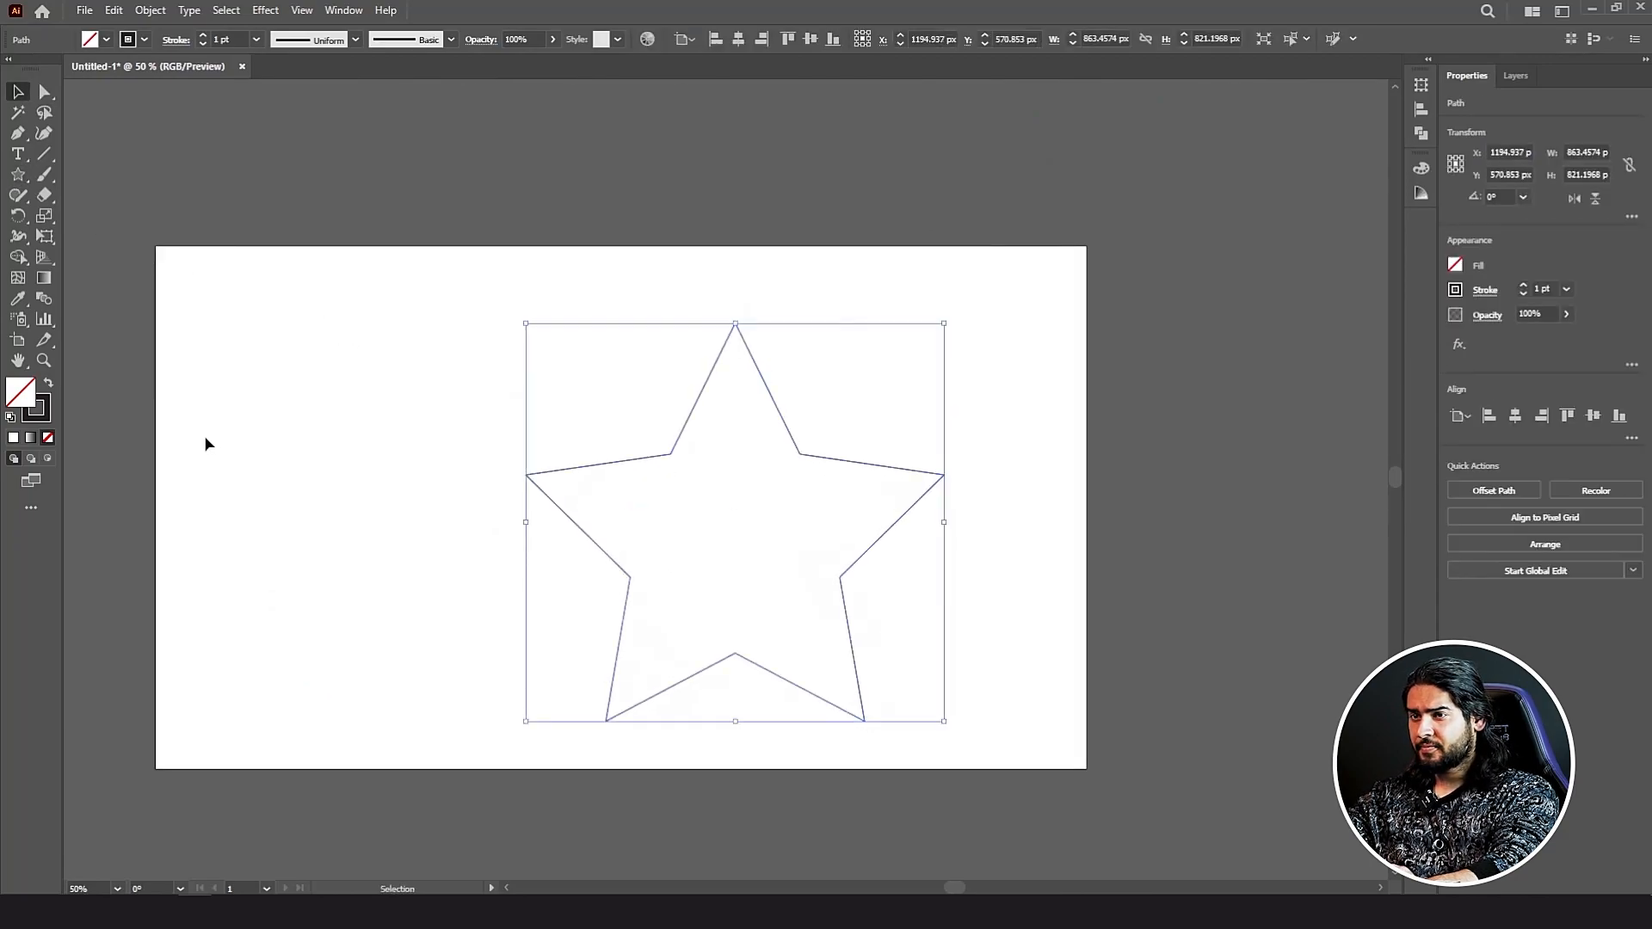
Step: Create a smaller proportional copy of the star with the Scale tool, using a reference point in its lower-right interior
{"action": "left_click", "coordinate": [46, 218]}
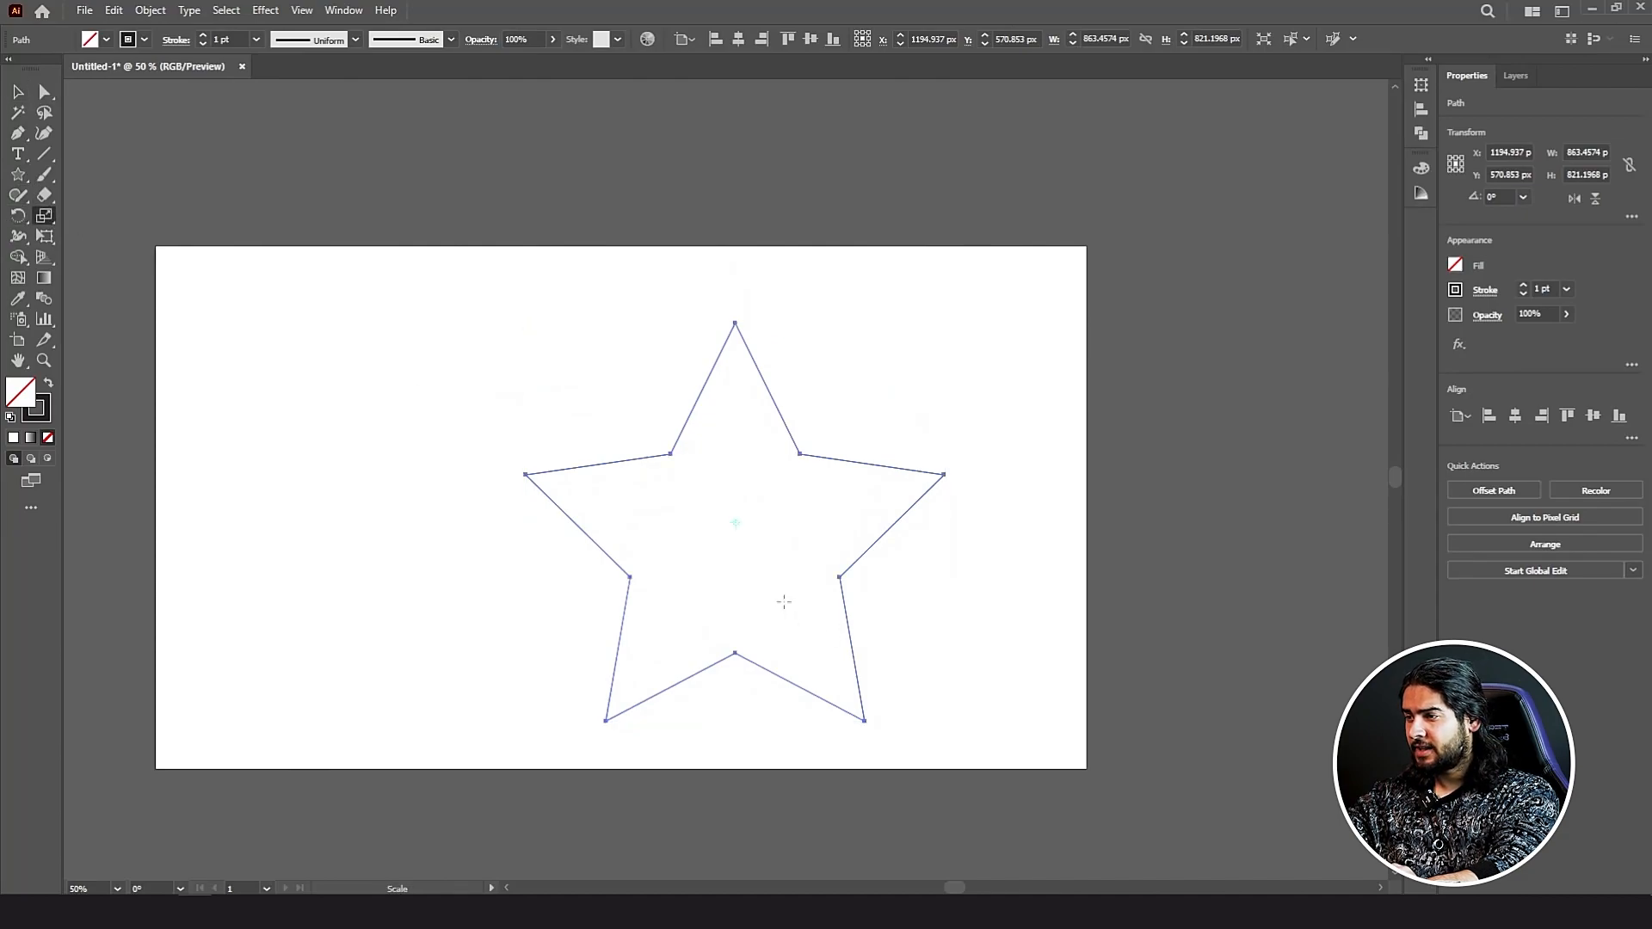
{"action": "left_click_drag", "start_coordinate": [608, 465], "coordinate": [645, 557]}
{"action": "key", "text": "ctrl+s"}
{"action": "left_click", "coordinate": [1006, 517]}
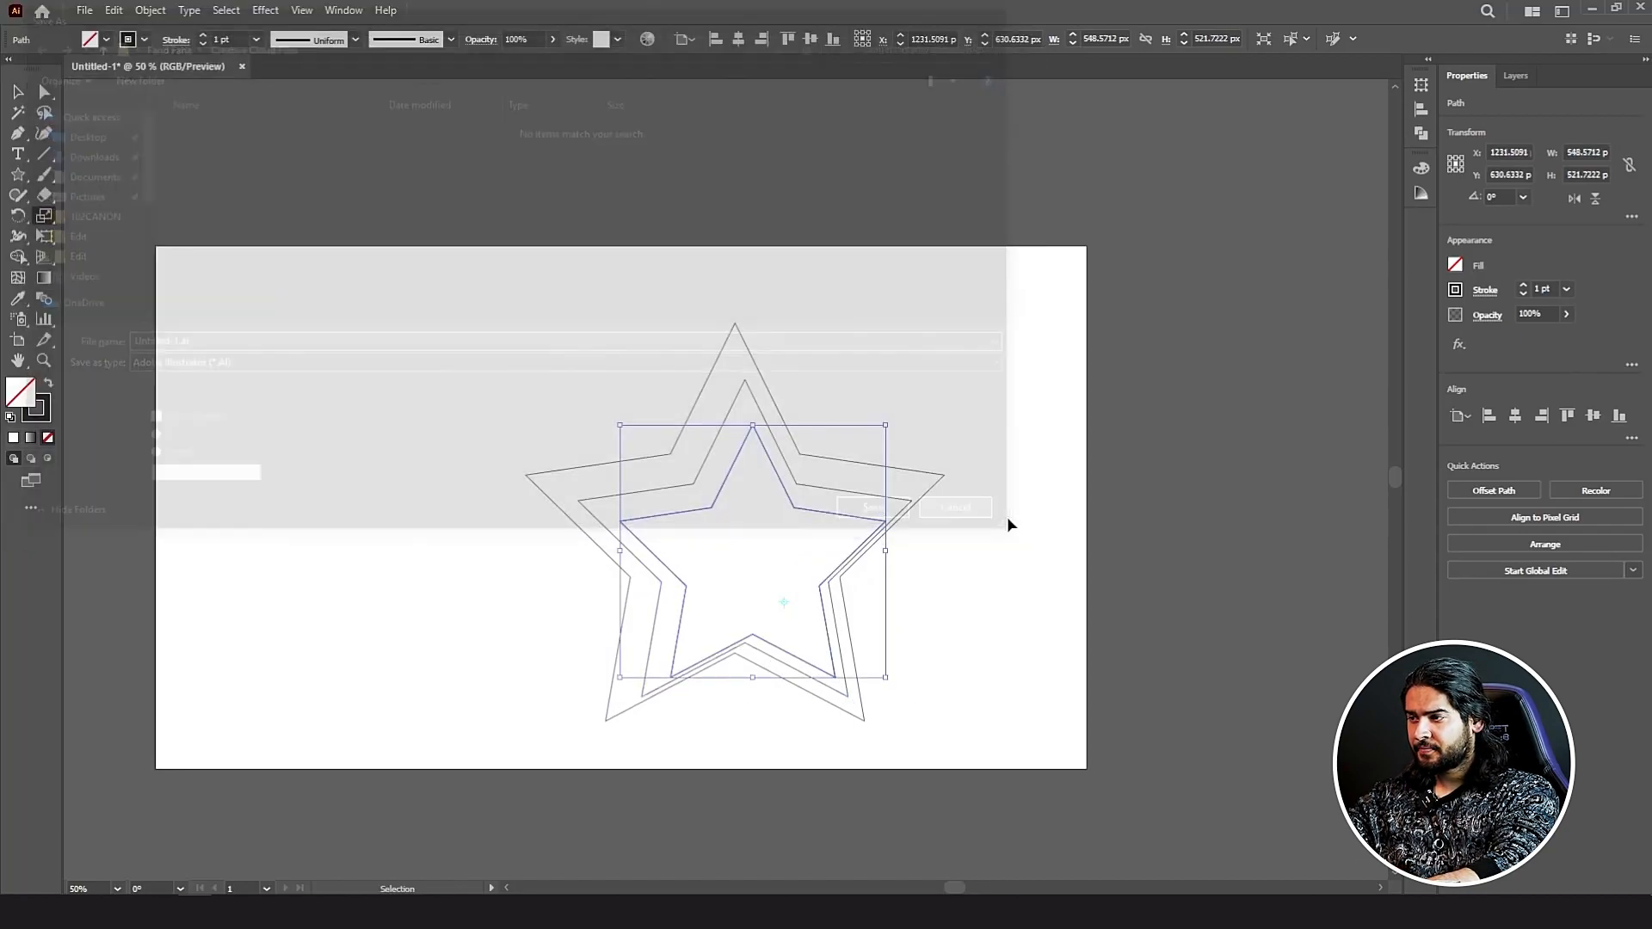
Step: Repeat the shrinking copy until the innermost star is about 6 px wide, then deselect it
{"action": "key", "text": "ctrl+d"}
{"action": "key", "text": "ctrl+d"}
{"action": "key", "text": "ctrl+d"}
{"action": "key", "text": "ctrl+d"}
{"action": "key", "text": "ctrl+d"}
{"action": "key", "text": "ctrl+d"}
{"action": "key", "text": "ctrl+d"}
{"action": "key", "text": "ctrl+d"}
{"action": "key", "text": "ctrl+d"}
{"action": "key", "text": "ctrl+d"}
{"action": "key", "text": "ctrl+d"}
{"action": "key", "text": "ctrl+d"}
{"action": "key", "text": "ctrl+d"}
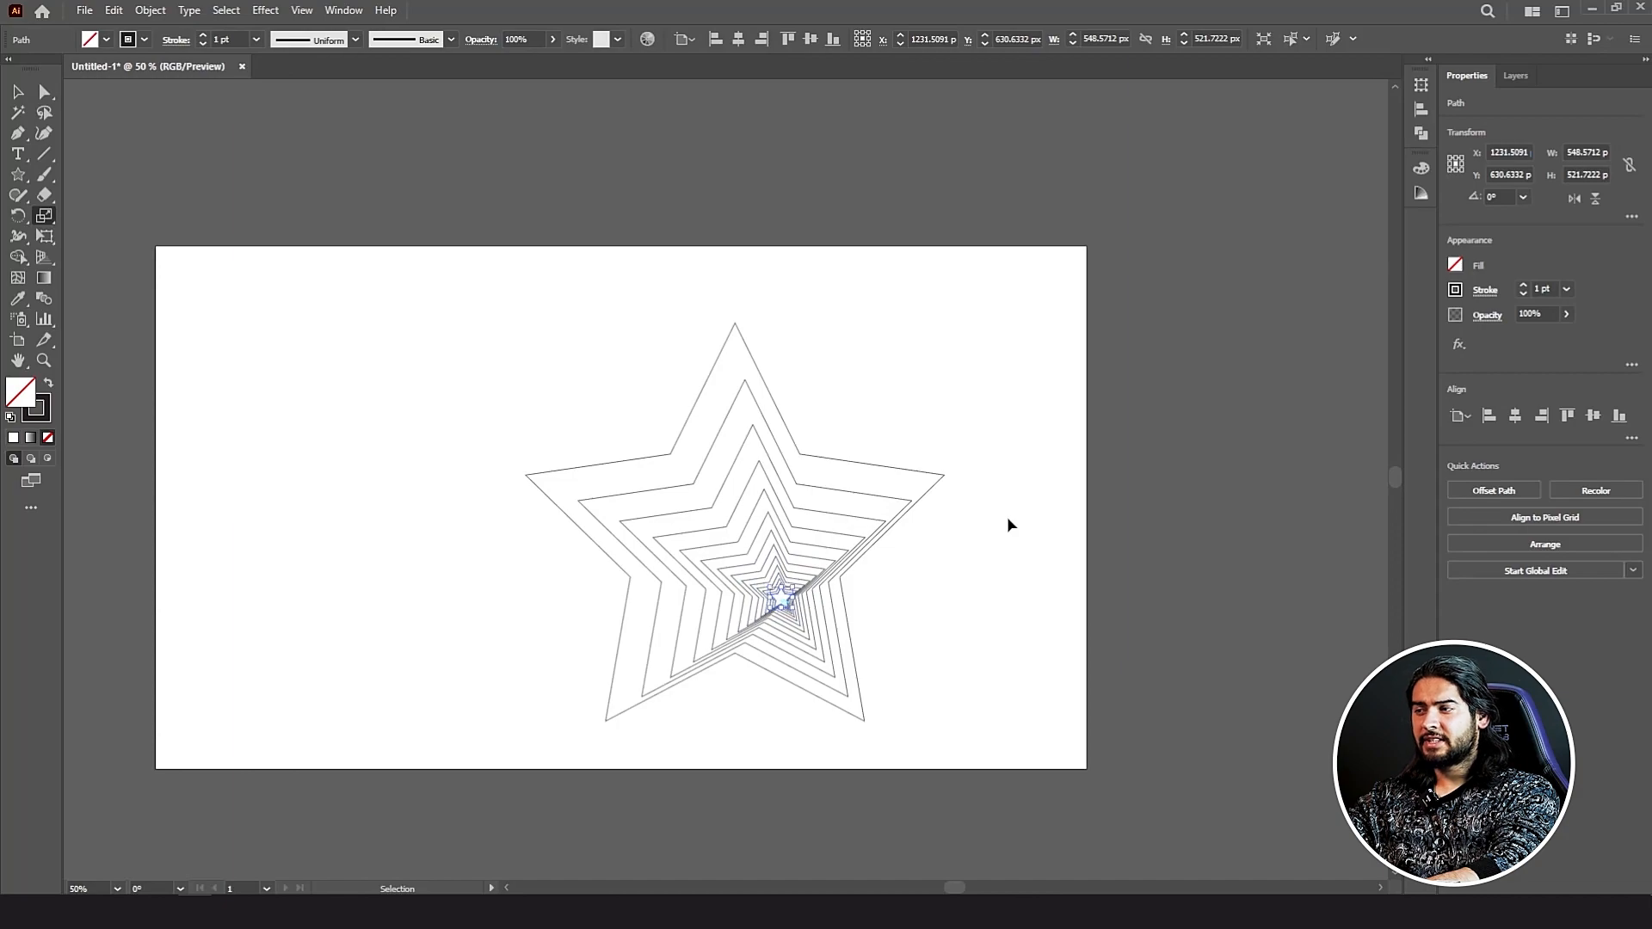
{"action": "key", "text": "ctrl+d"}
{"action": "key", "text": "ctrl+d"}
{"action": "key", "text": "ctrl+d"}
{"action": "key", "text": "ctrl+d"}
{"action": "key", "text": "ctrl+d"}
{"action": "key", "text": "ctrl+d"}
{"action": "key", "text": "ctrl+d"}
{"action": "key", "text": "ctrl+d"}
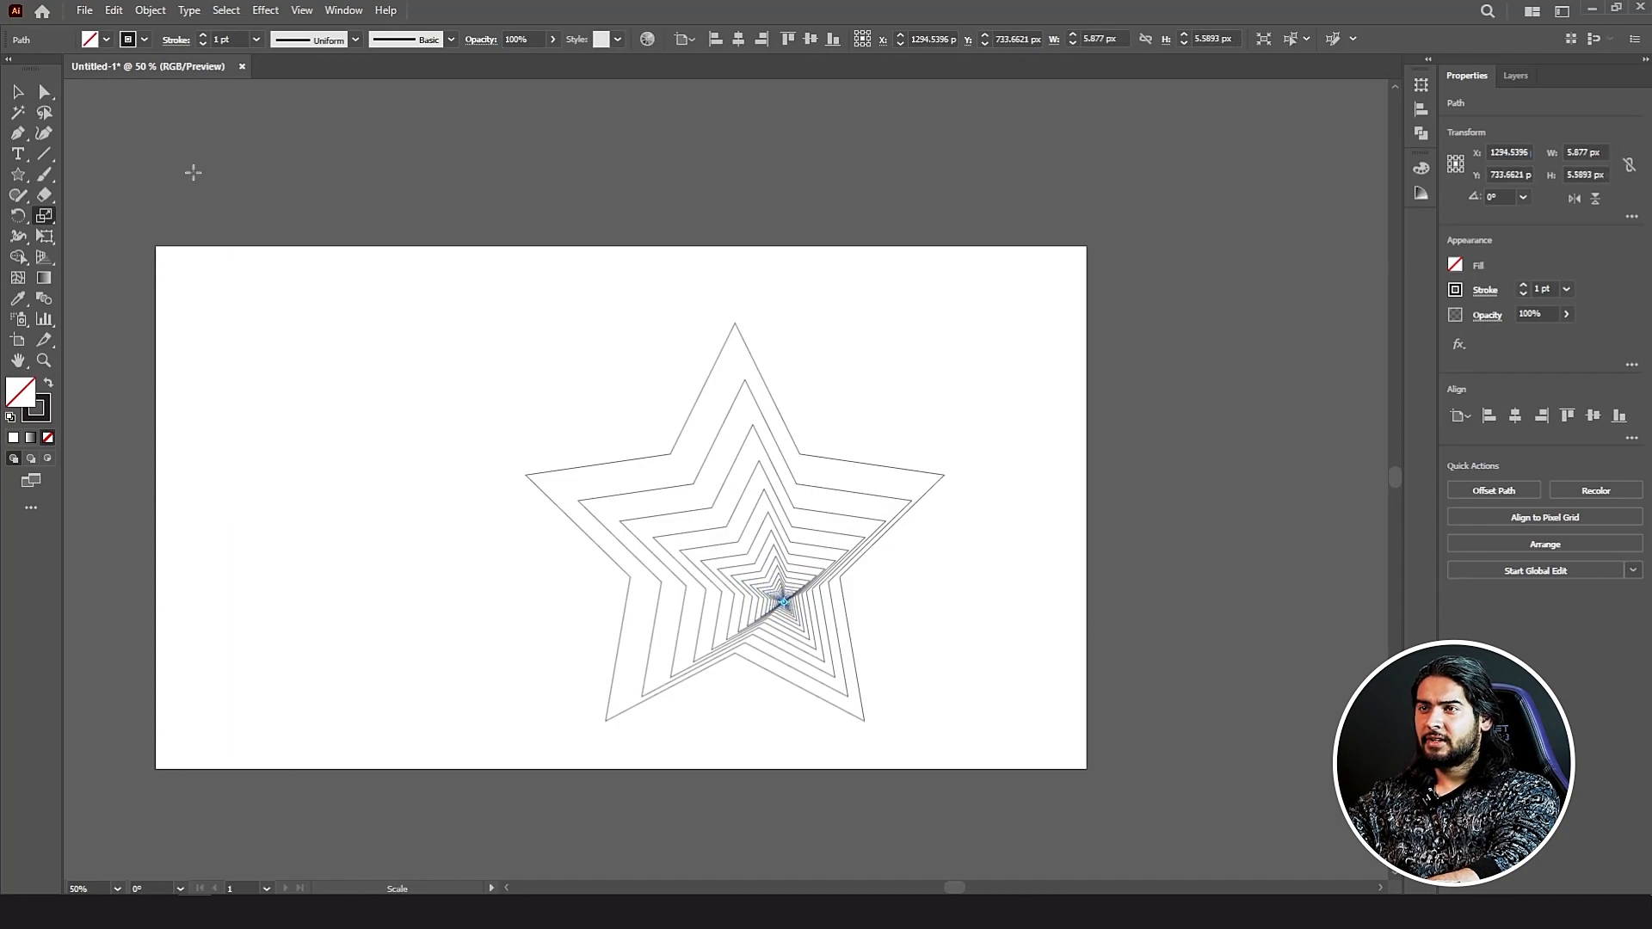
{"action": "left_click", "coordinate": [14, 93]}
{"action": "left_click", "coordinate": [387, 328]}
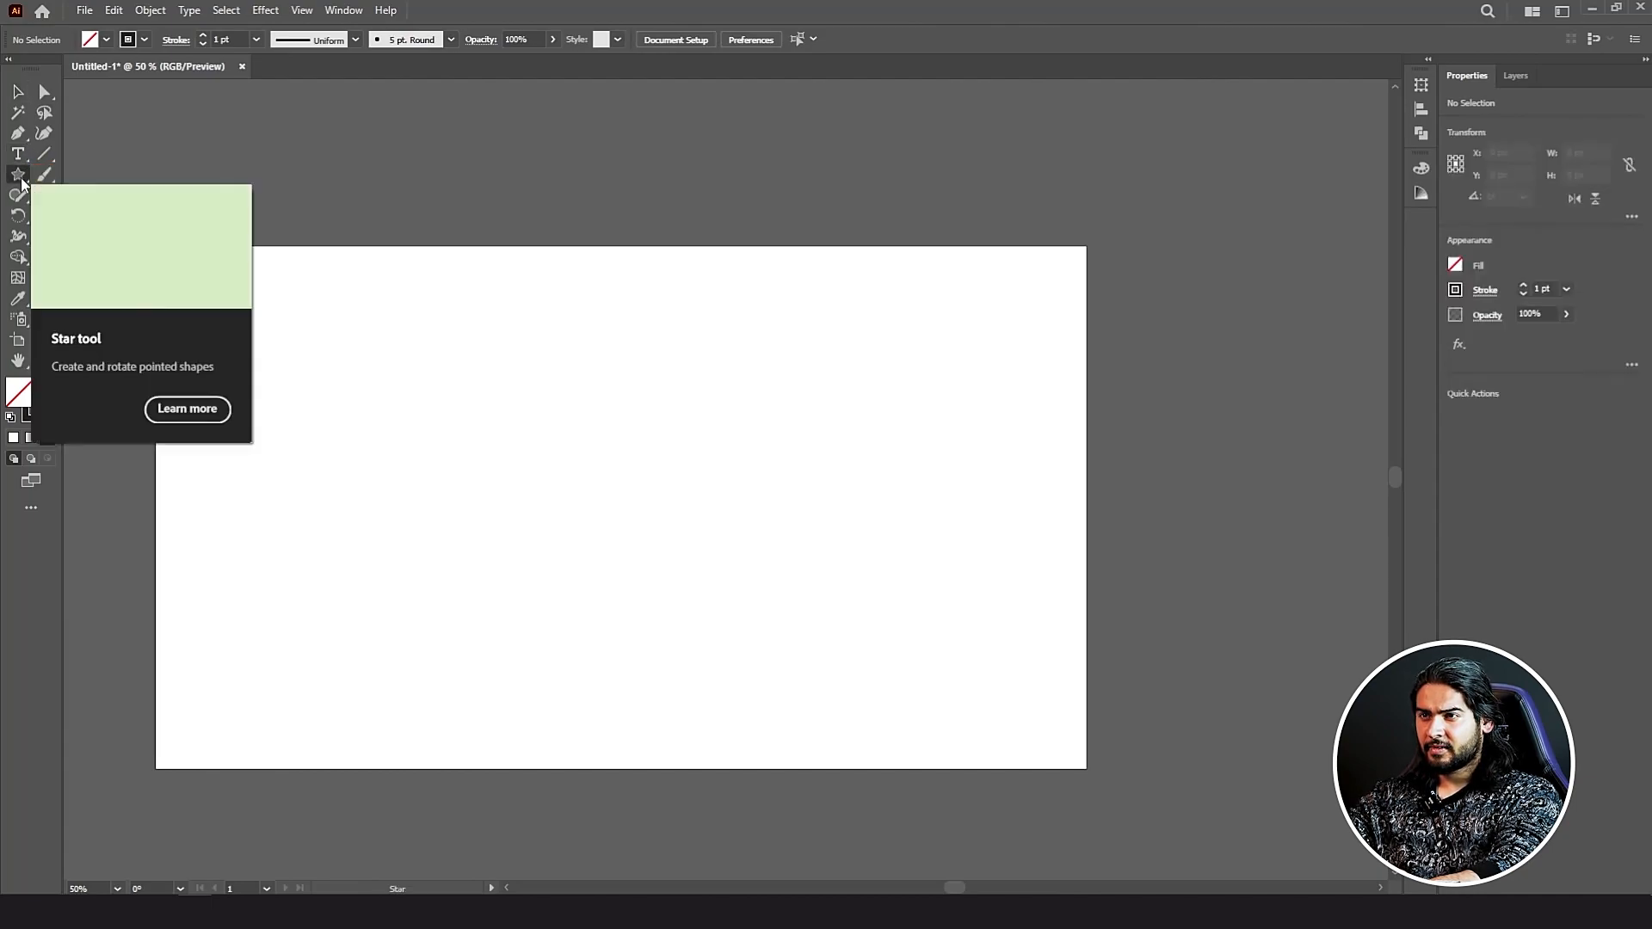
Step: Draw a narrow vertical rounded rectangle about 53 by 620 px as a tree trunk and fill it dark brown without a stroke
{"action": "left_click_drag", "start_coordinate": [17, 175], "coordinate": [85, 194]}
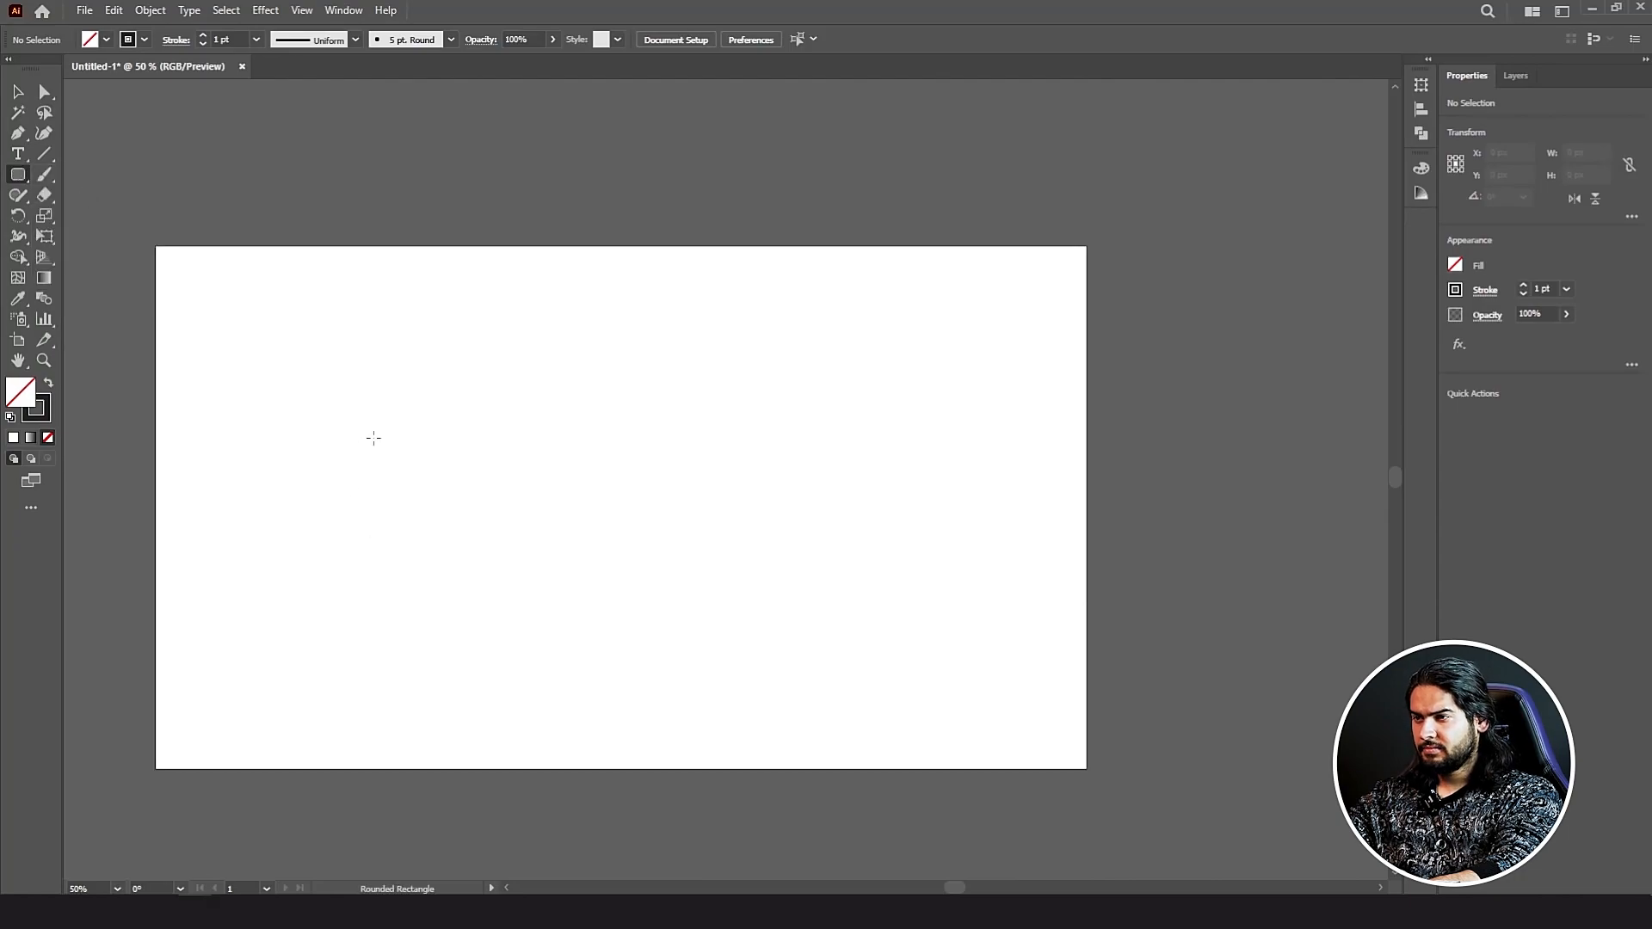
{"action": "left_click_drag", "start_coordinate": [373, 438], "coordinate": [401, 734]}
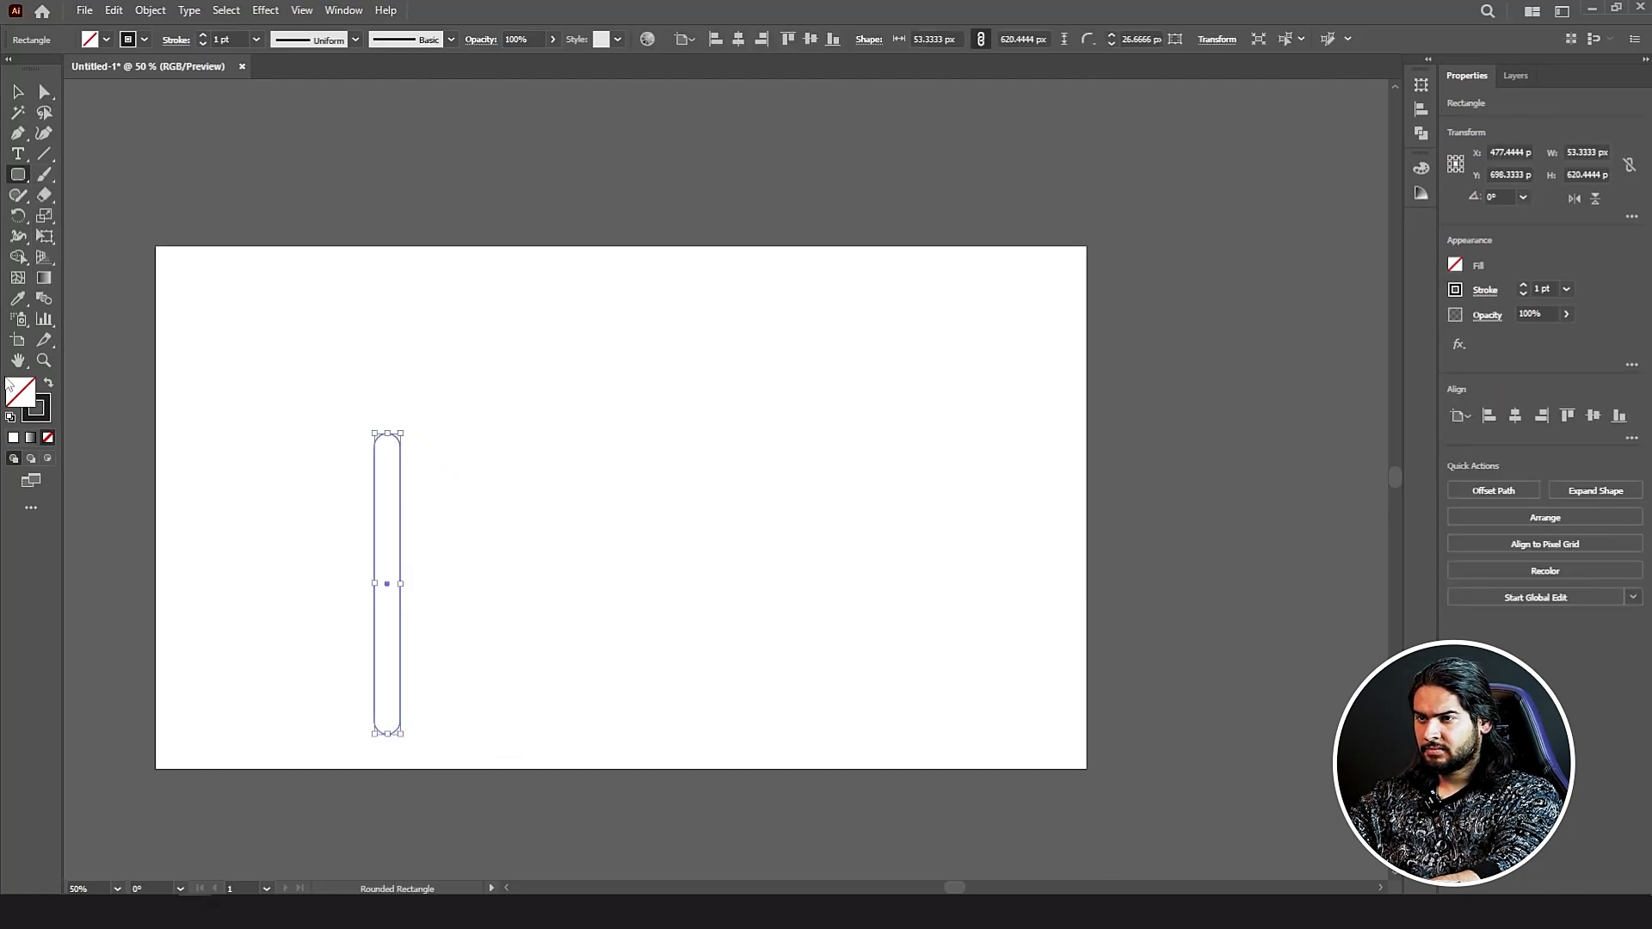
{"action": "left_click", "coordinate": [47, 388]}
{"action": "double_click", "coordinate": [17, 393]}
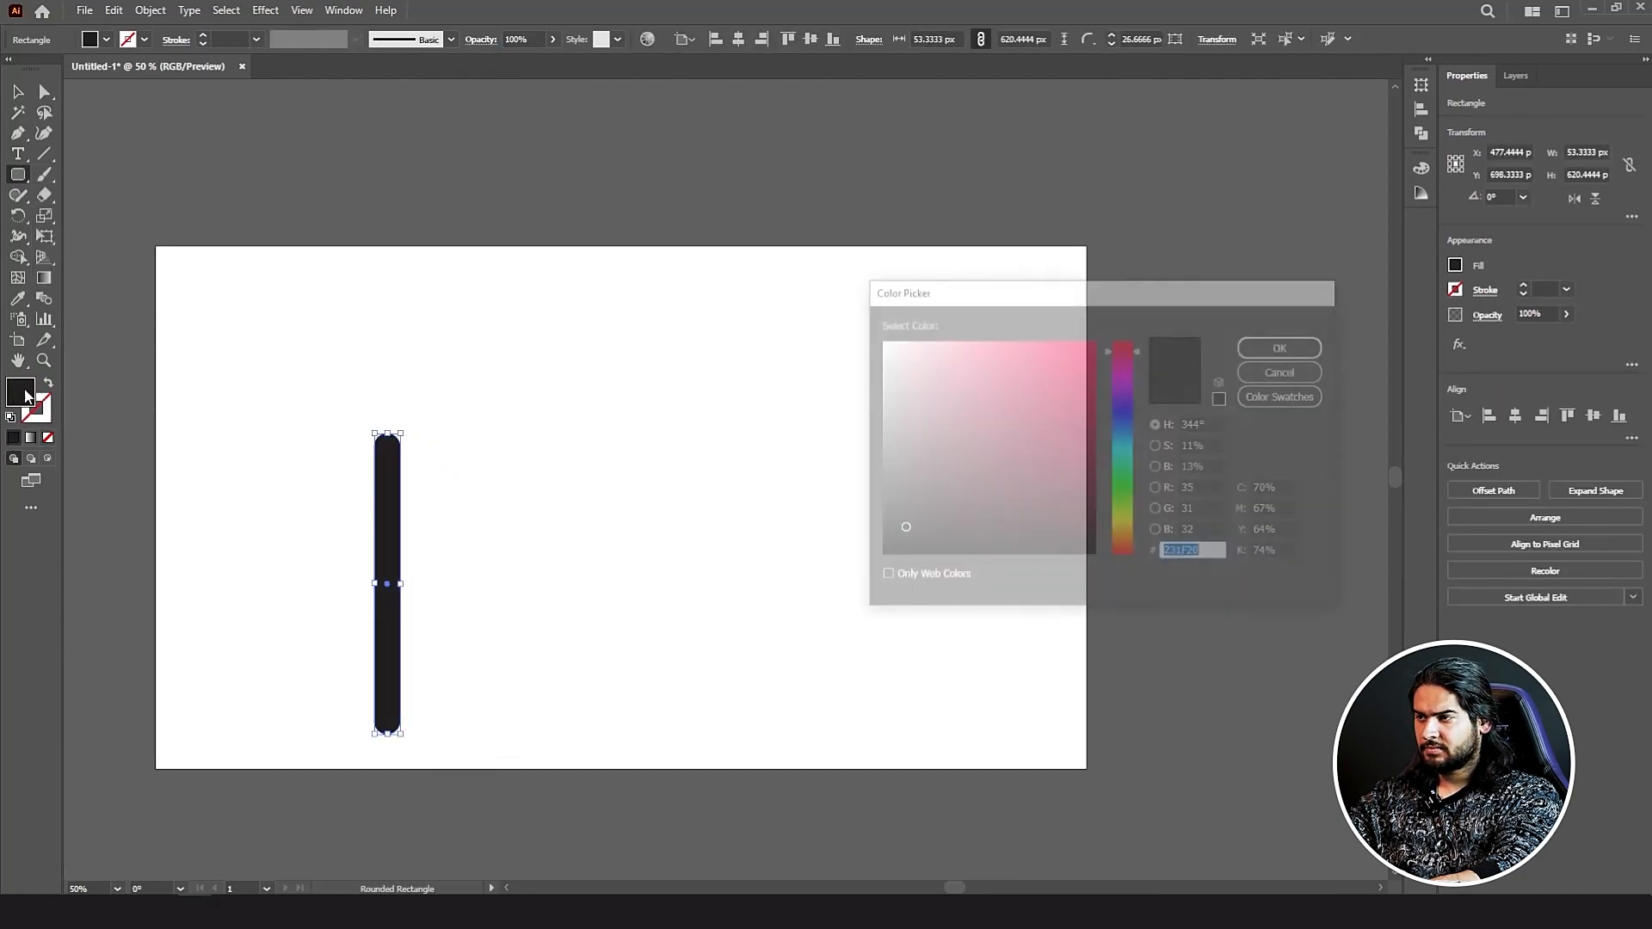
{"action": "left_click_drag", "start_coordinate": [1122, 404], "coordinate": [1133, 551]}
{"action": "mouse_move", "coordinate": [1080, 461]}
{"action": "left_mouse_down"}
{"action": "mouse_move", "coordinate": [1099, 451]}
{"action": "mouse_move", "coordinate": [1104, 473]}
{"action": "mouse_move", "coordinate": [1095, 460]}
{"action": "left_mouse_up"}
{"action": "left_click", "coordinate": [1255, 353]}
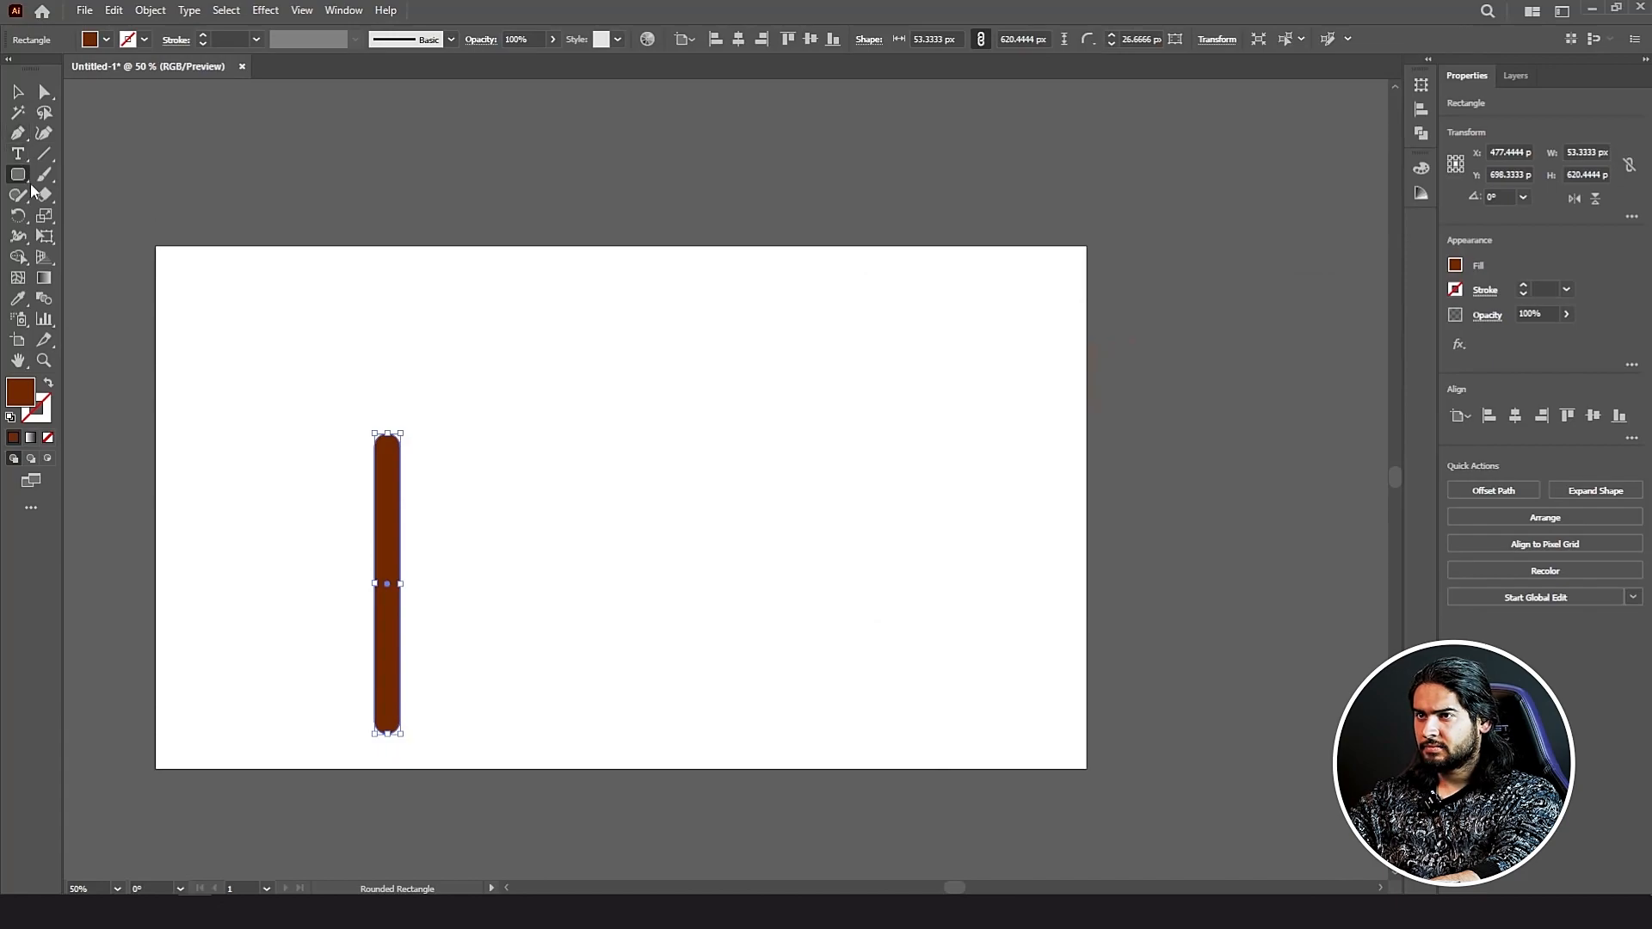
Step: Draw a rounded rectangle about 377 by 578 px over the trunk's upper part and round its corners to the maximum radius
{"action": "left_click_drag", "start_coordinate": [300, 314], "coordinate": [475, 587]}
{"action": "left_click", "coordinate": [44, 91]}
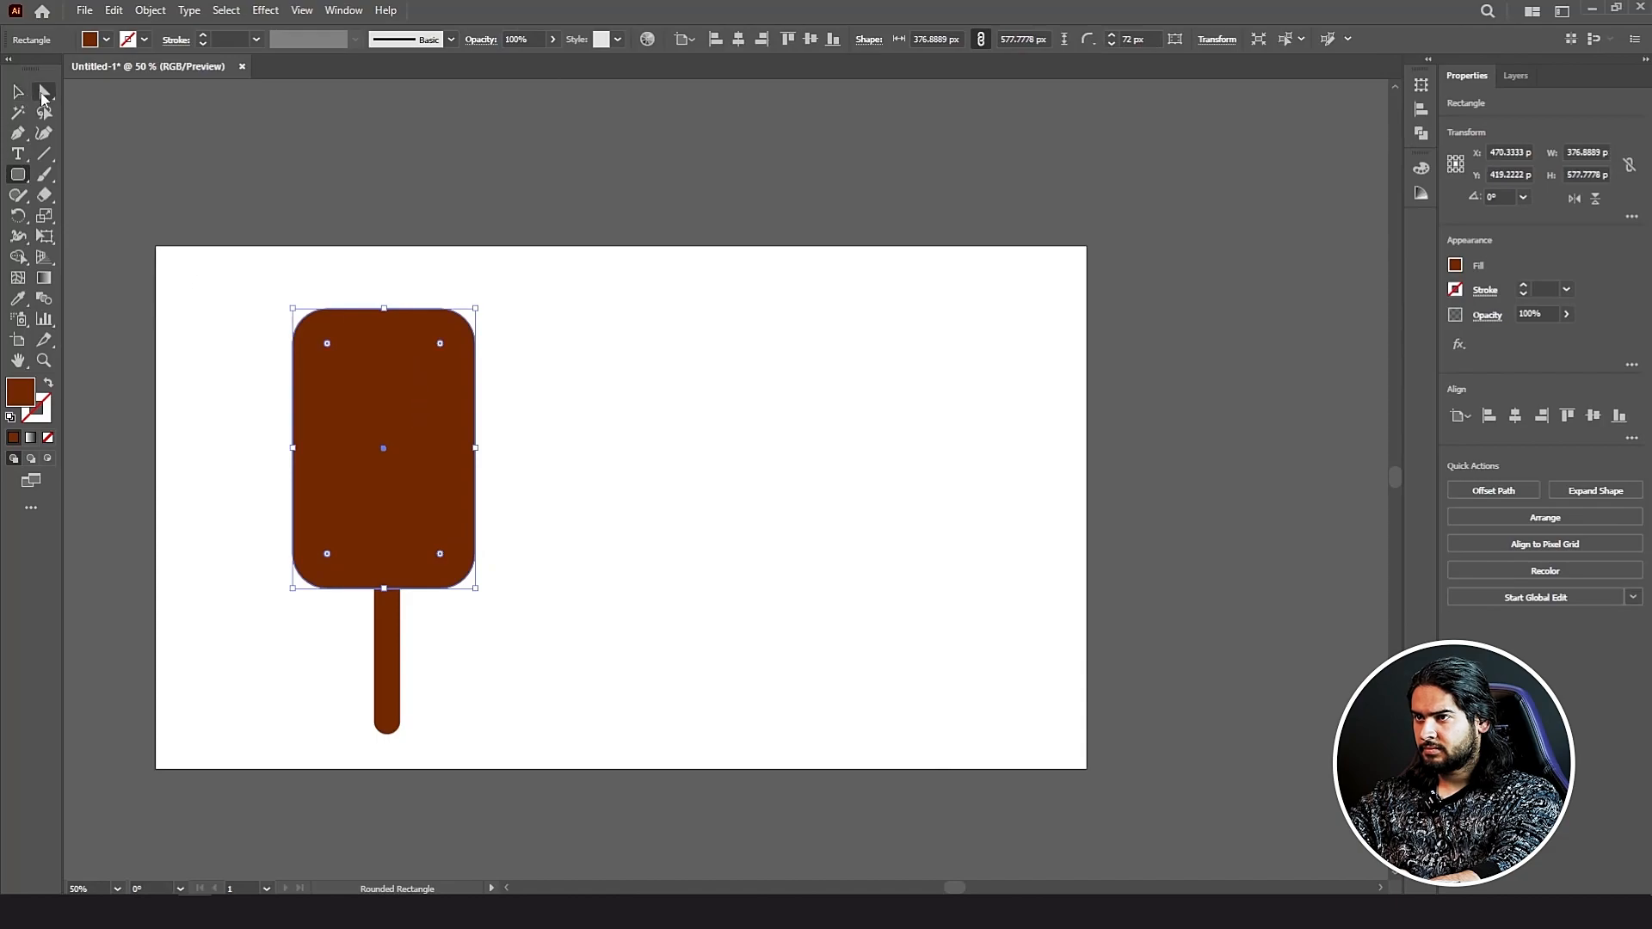
{"action": "left_click_drag", "start_coordinate": [327, 344], "coordinate": [359, 482]}
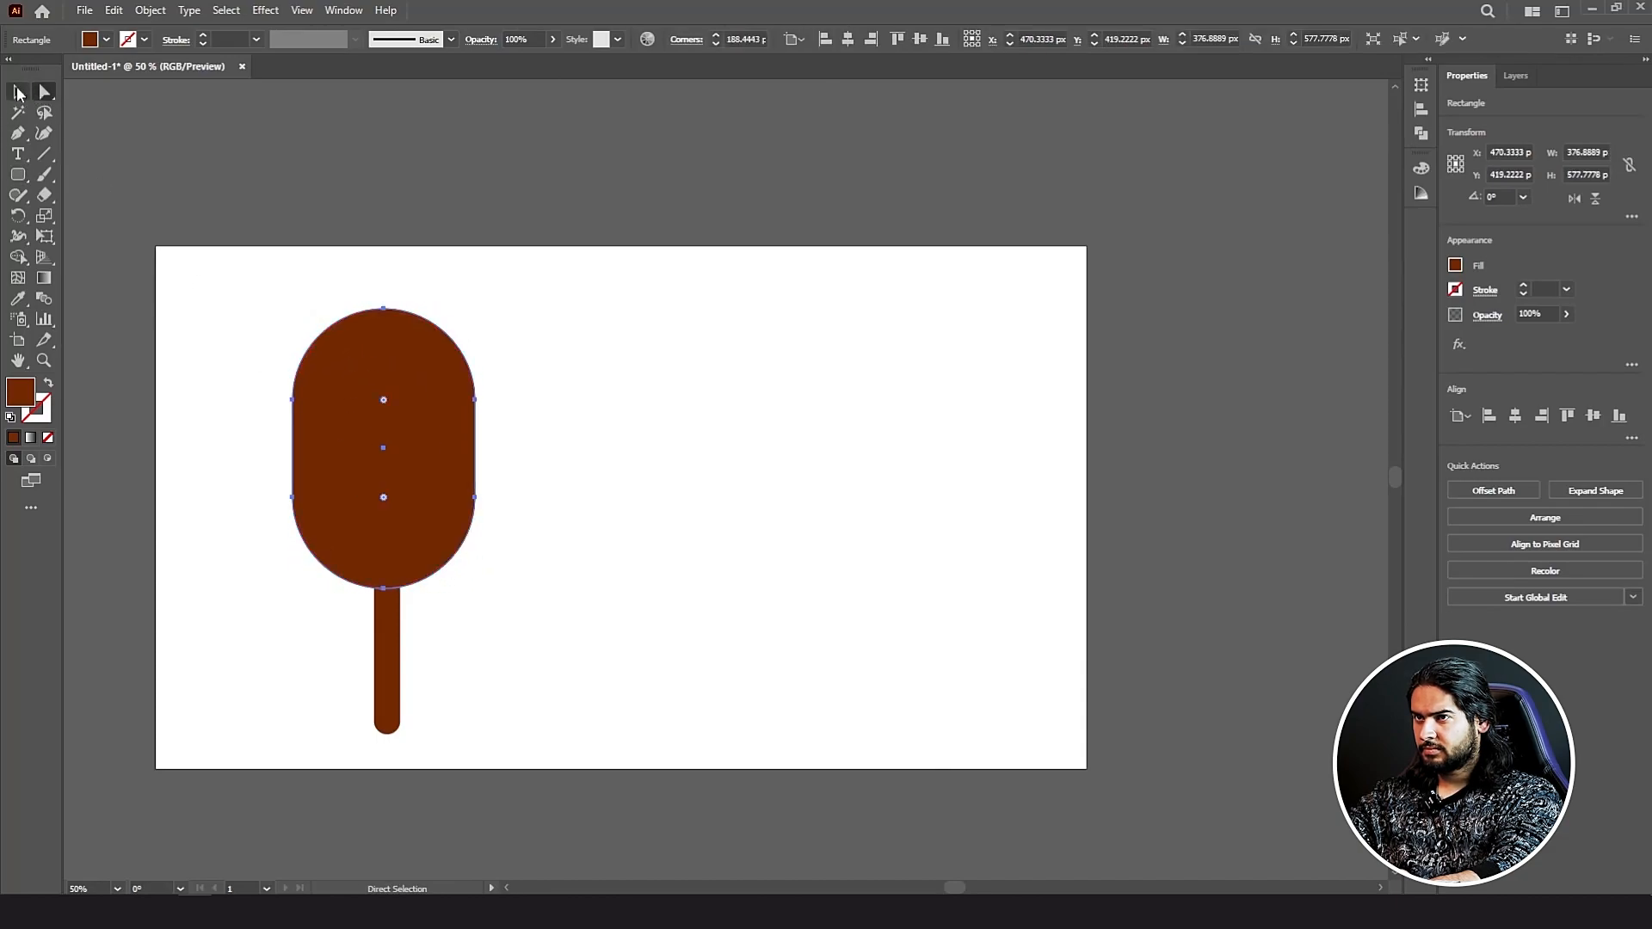
Step: Move the large rounded shape sideways so it is centred horizontally on the trunk
{"action": "left_click", "coordinate": [18, 93]}
{"action": "left_click_drag", "start_coordinate": [420, 548], "coordinate": [423, 546]}
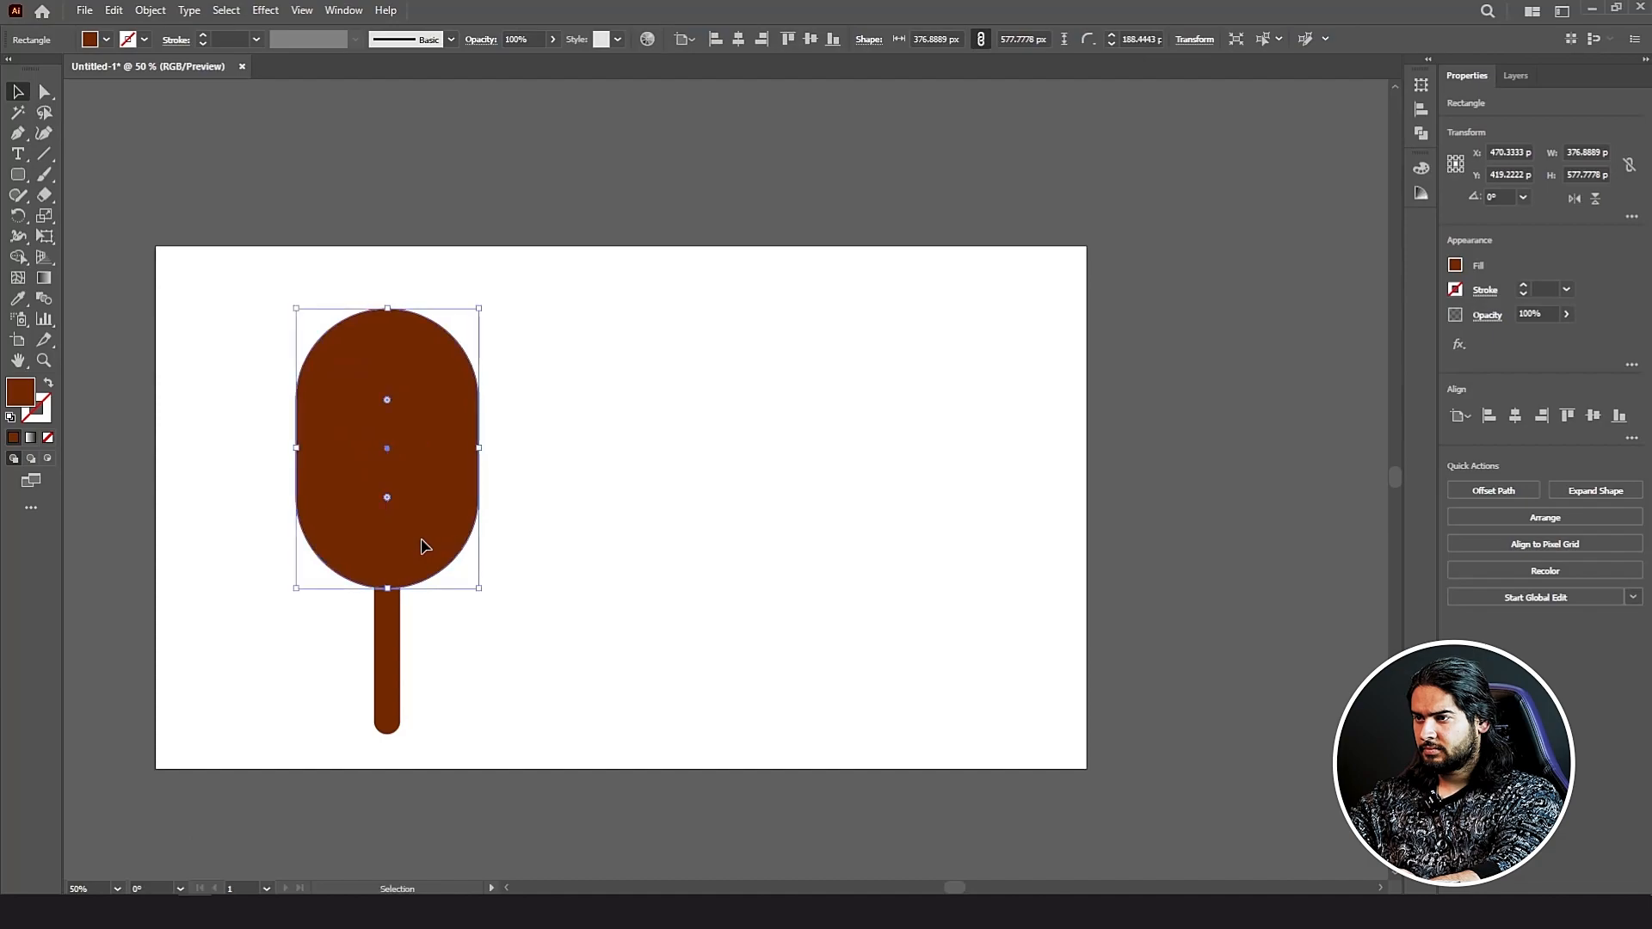
{"action": "left_click", "coordinate": [499, 523]}
{"action": "left_click", "coordinate": [452, 523]}
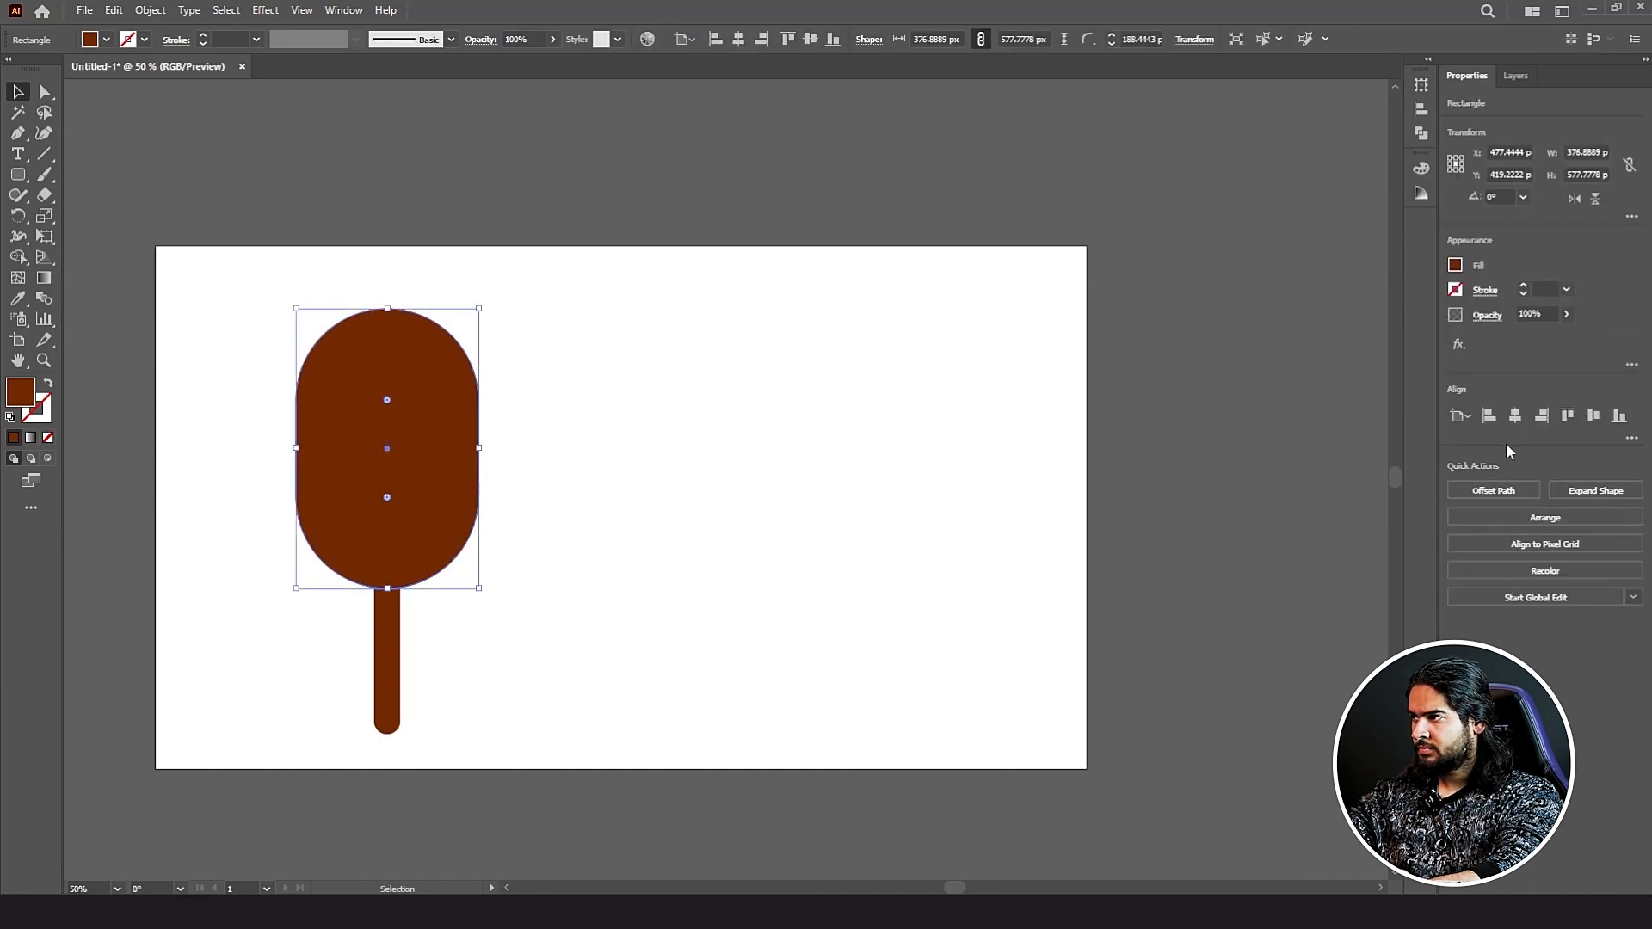
Step: Send the large rounded shape to the back, behind the trunk
{"action": "right_click", "coordinate": [443, 419]}
{"action": "mouse_move", "coordinate": [572, 807]}
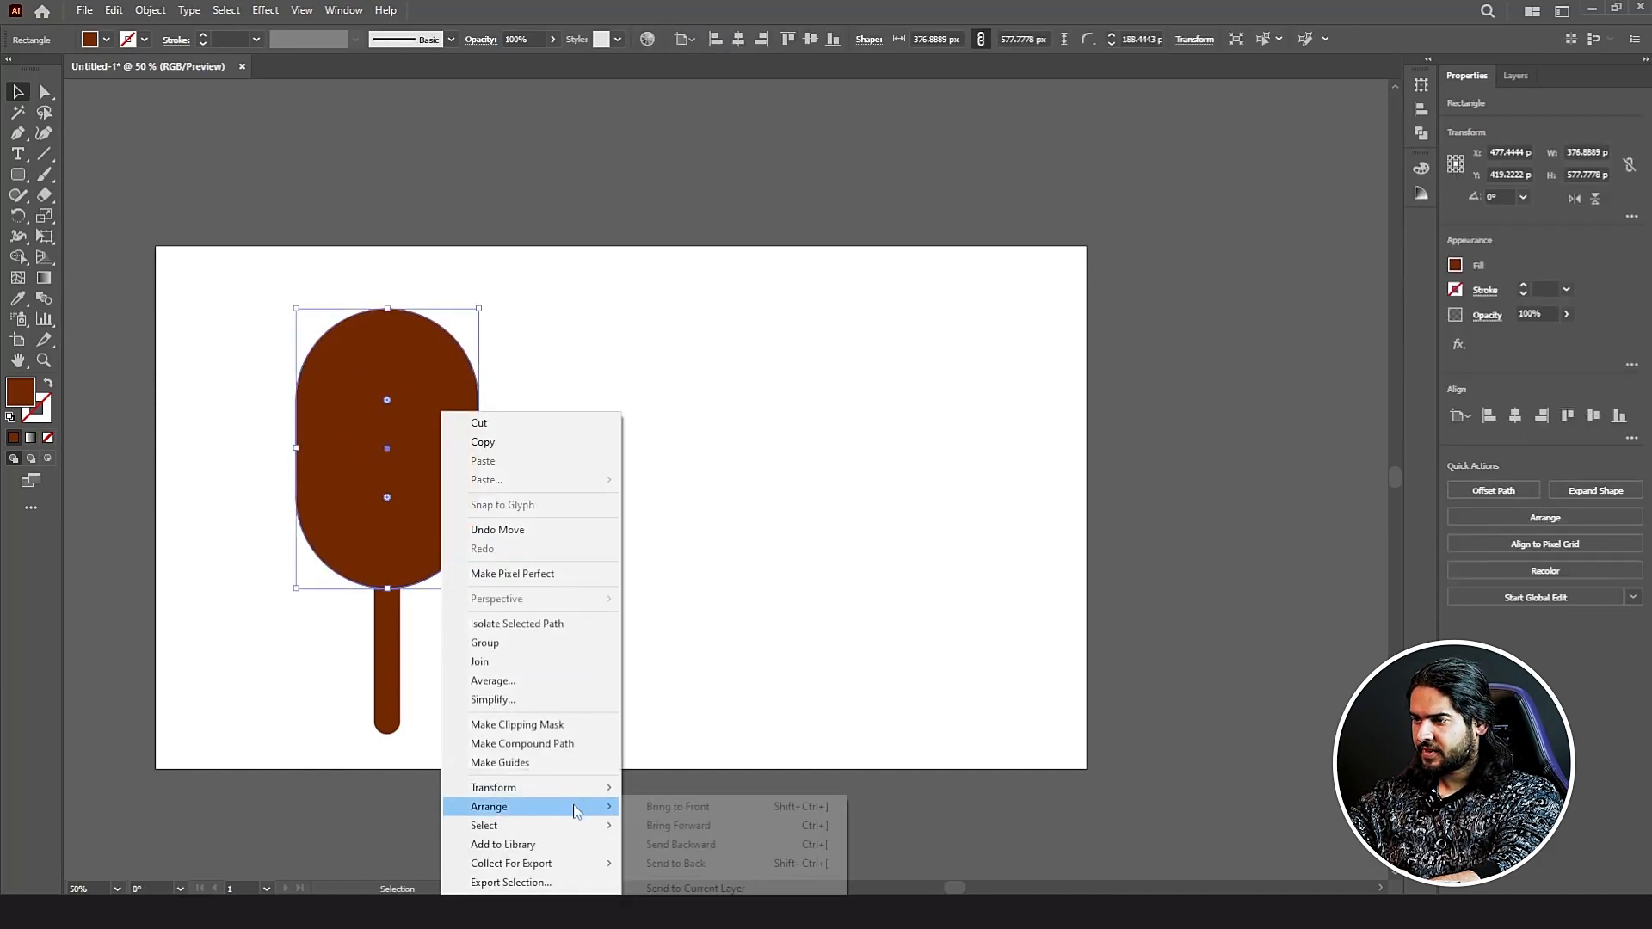
{"action": "left_click", "coordinate": [739, 863]}
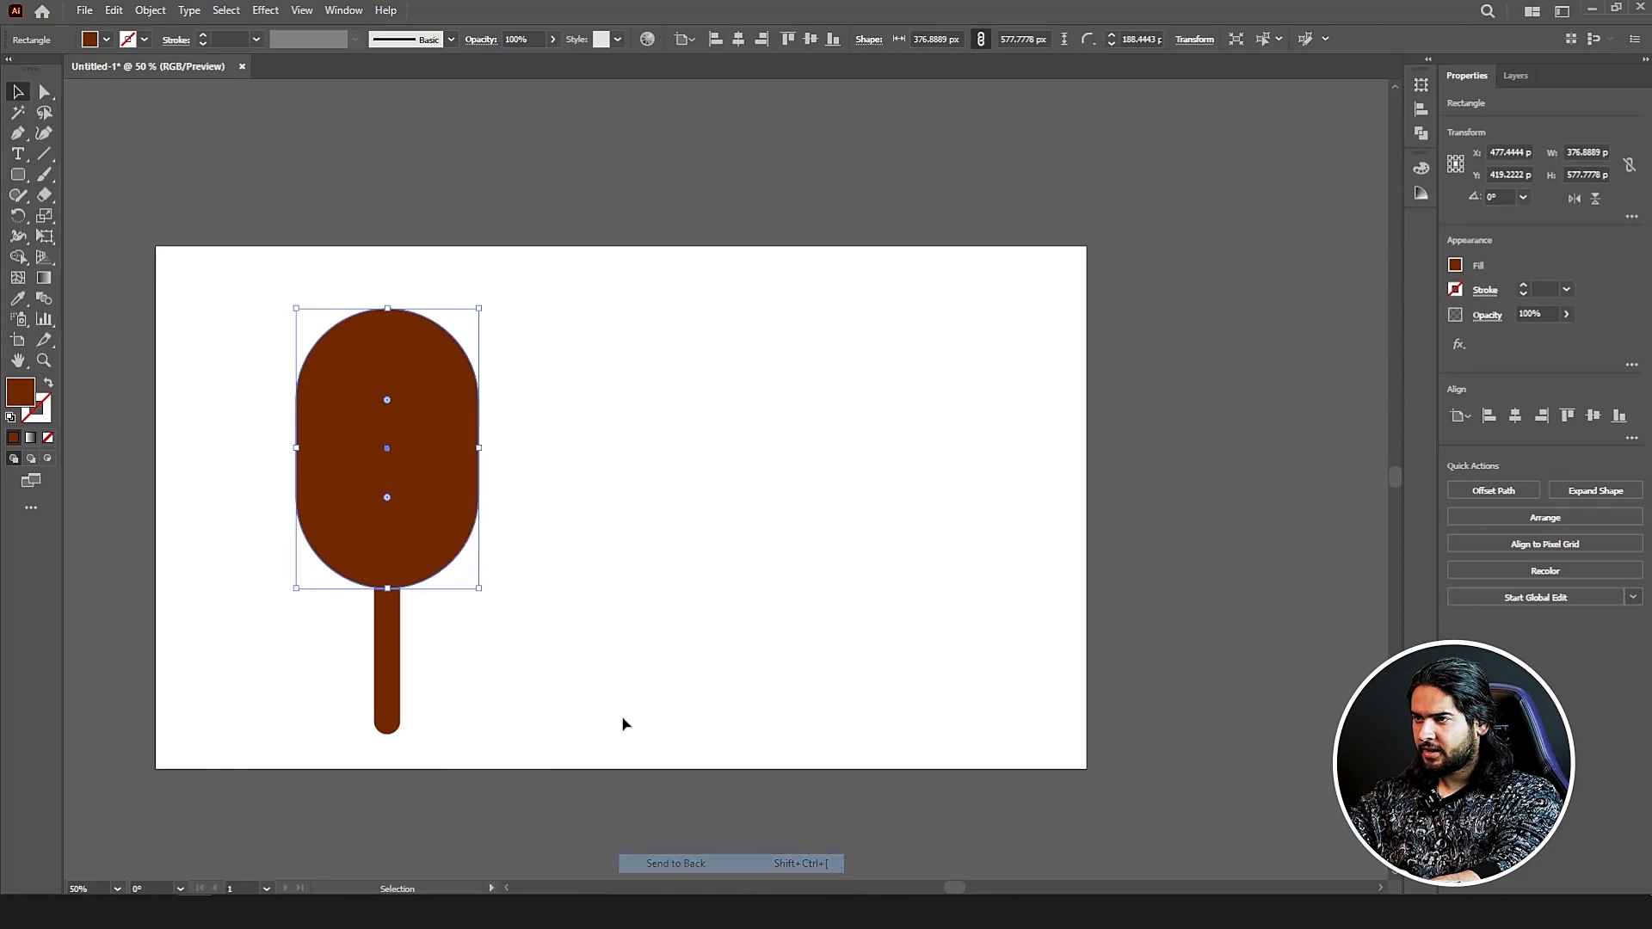
Step: Fill the large rounded shape with bright green 99D800
{"action": "double_click", "coordinate": [21, 399]}
{"action": "left_click_drag", "start_coordinate": [1123, 476], "coordinate": [1124, 510]}
{"action": "mouse_move", "coordinate": [1082, 366]}
{"action": "left_mouse_down"}
{"action": "mouse_move", "coordinate": [1105, 313]}
{"action": "mouse_move", "coordinate": [1126, 370]}
{"action": "left_mouse_up"}
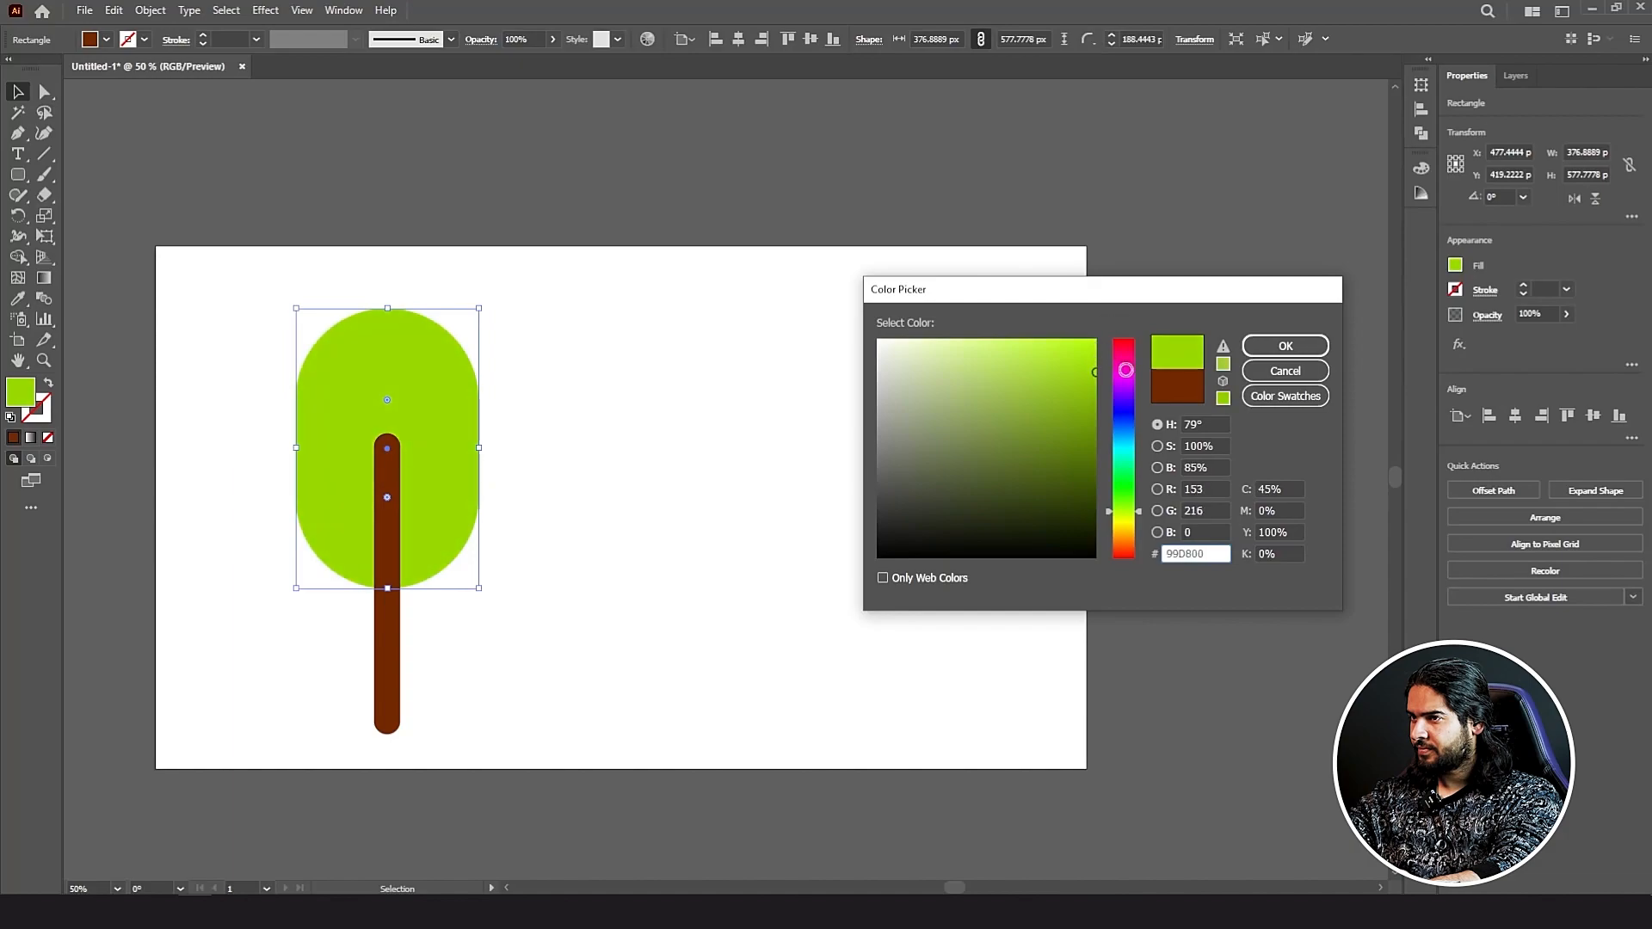
{"action": "left_click", "coordinate": [1285, 345]}
Step: Draw a small rounded rectangle about 20 by 82 px beside the trunk and sample the trunk's brown onto it with the Eyedropper
{"action": "scroll", "coordinate": [387, 497], "scroll_direction": "up", "scroll_amount": 3}
{"action": "left_click_drag", "start_coordinate": [548, 458], "coordinate": [623, 448]}
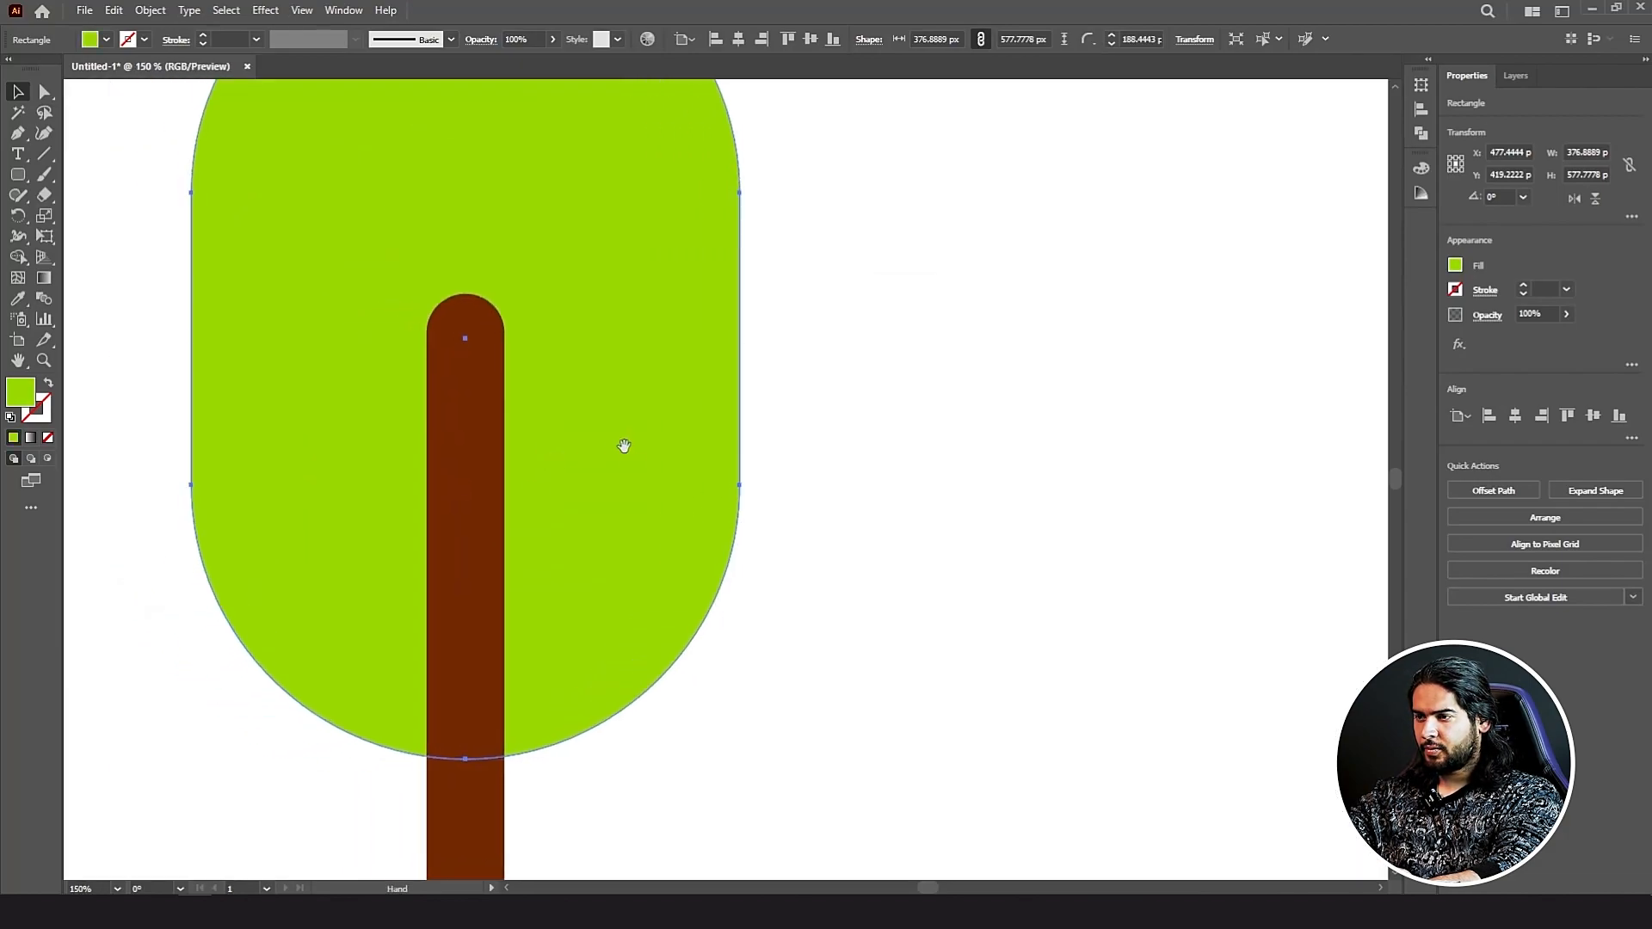
{"action": "left_click", "coordinate": [23, 174]}
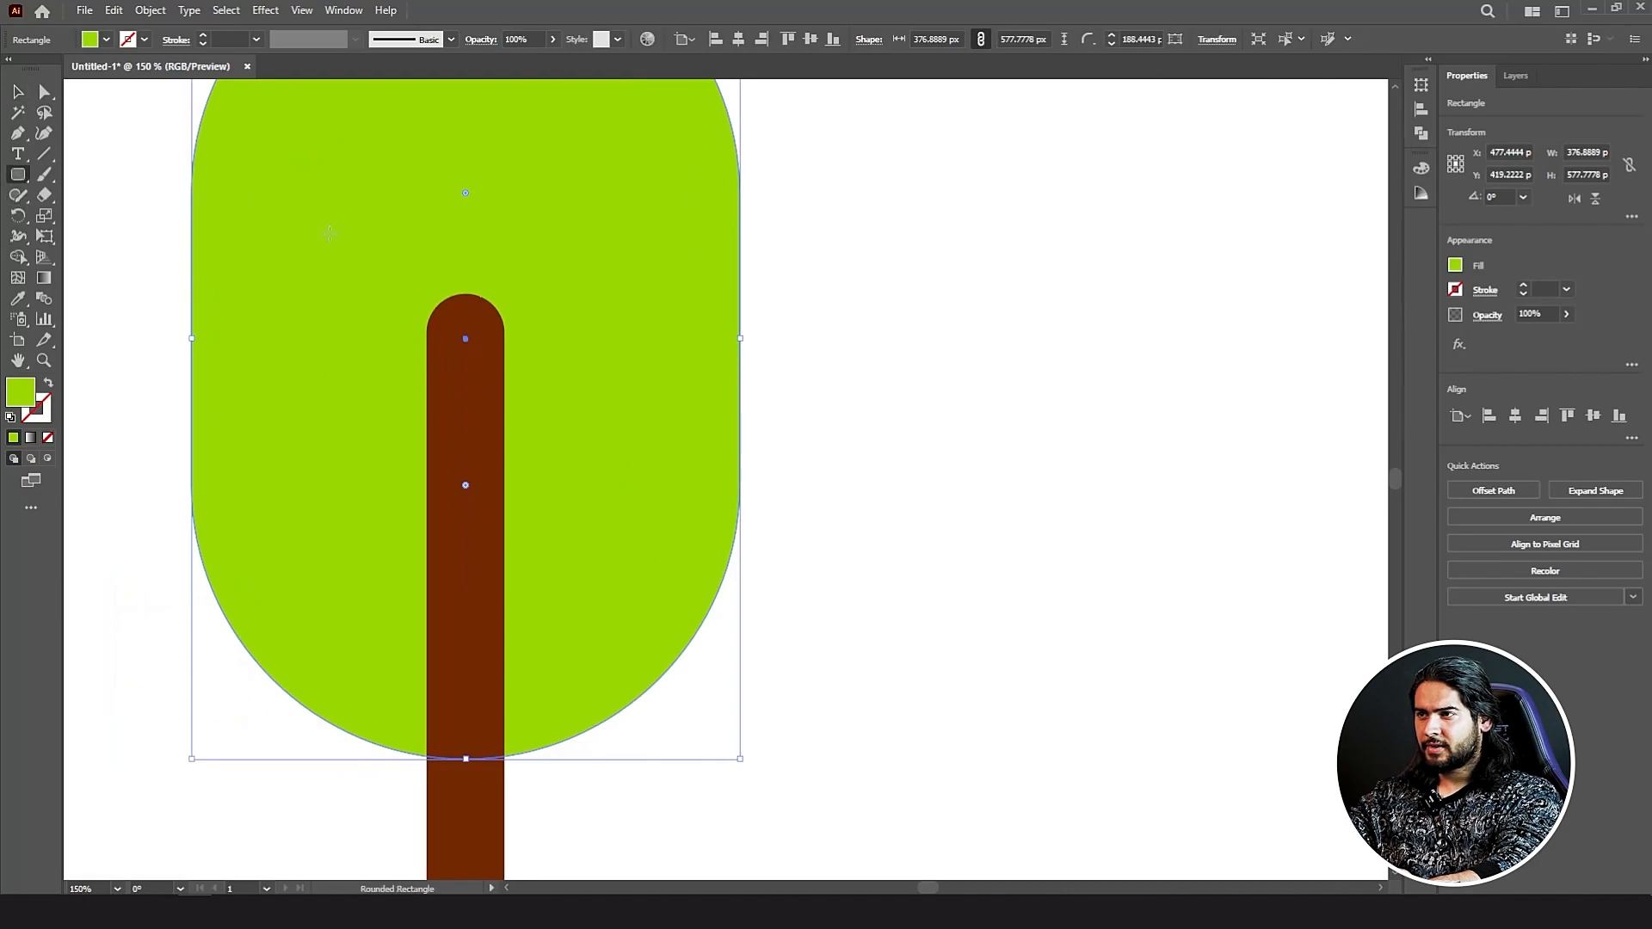
{"action": "left_click_drag", "start_coordinate": [682, 325], "coordinate": [711, 444]}
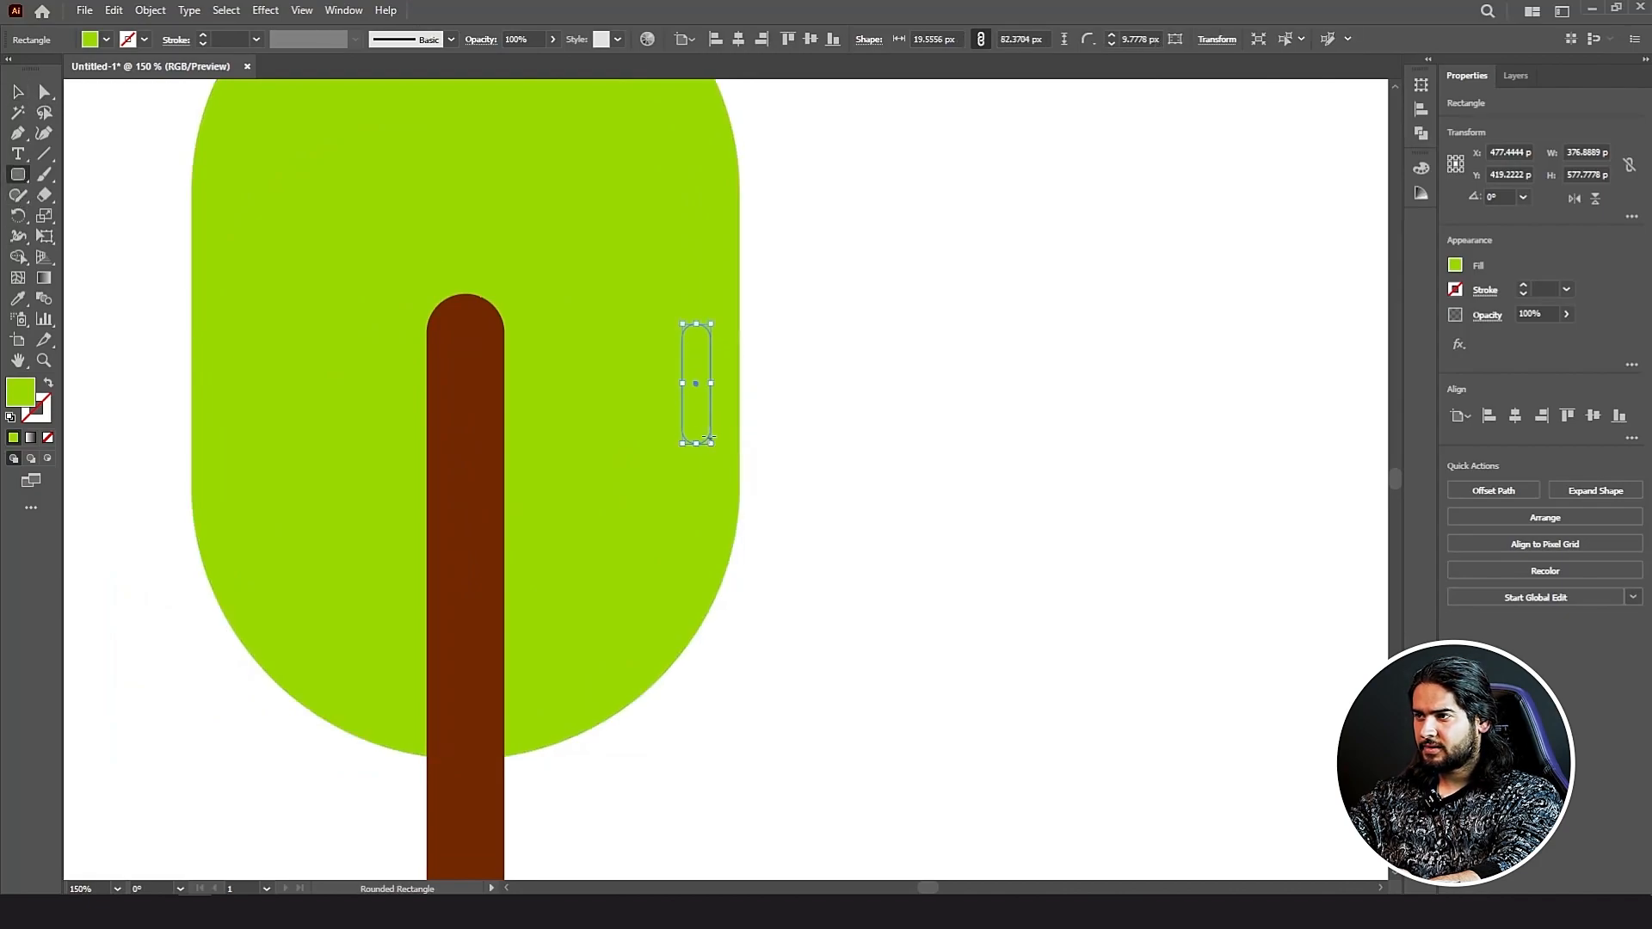
{"action": "left_click", "coordinate": [18, 298]}
{"action": "left_click", "coordinate": [465, 341]}
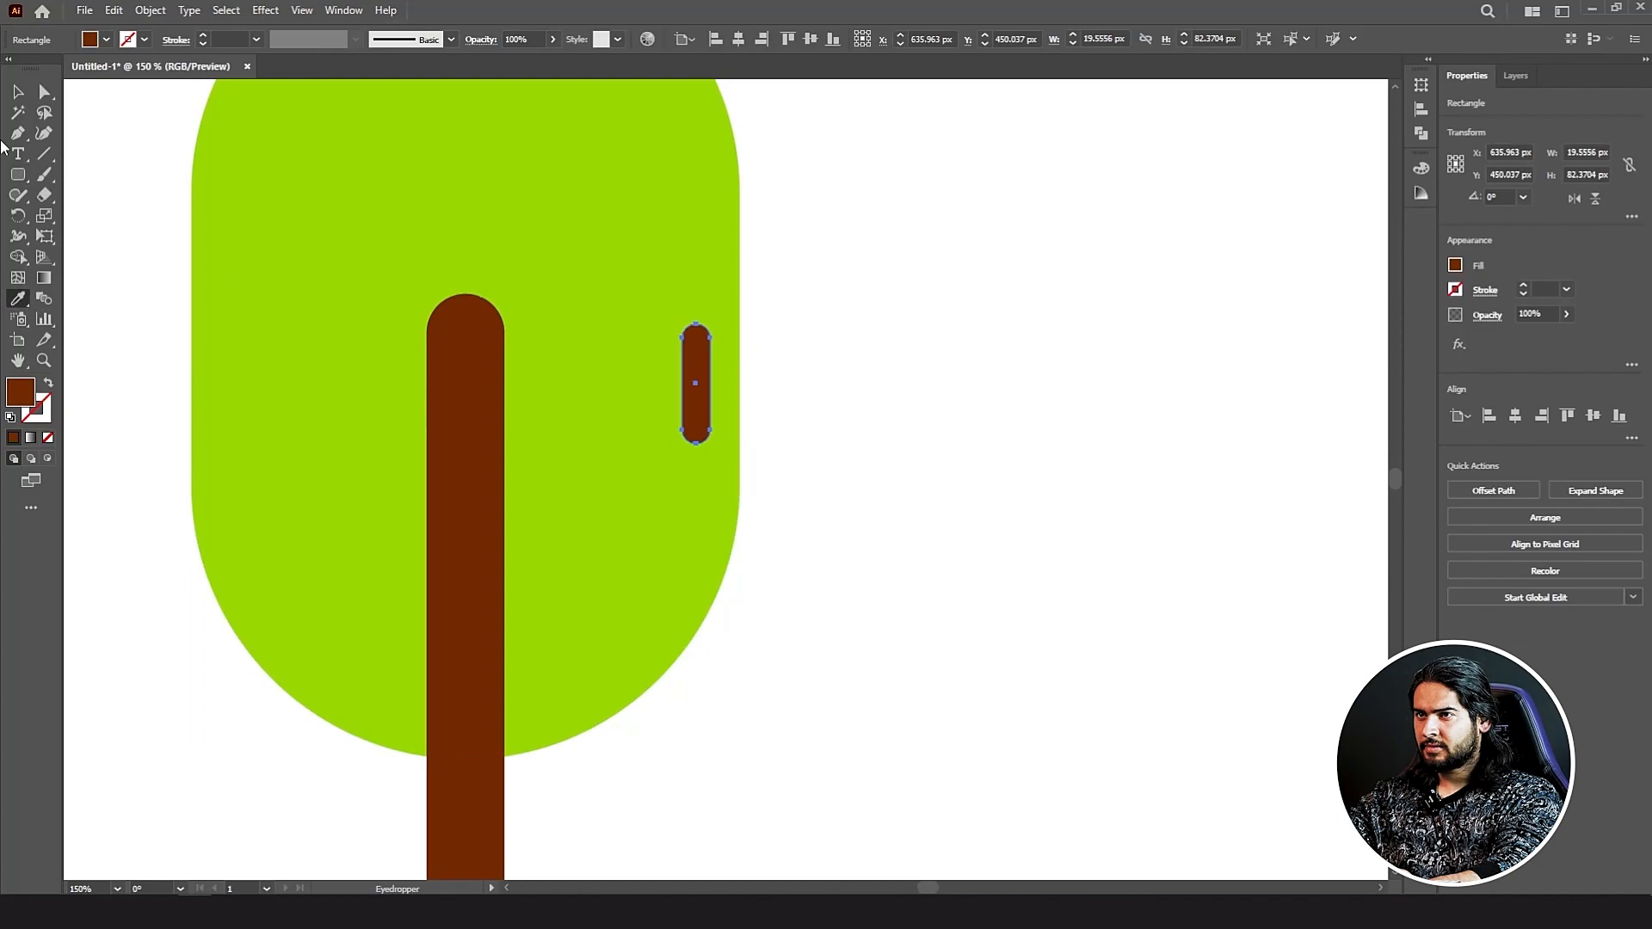
Step: Place the small brown shape on the trunk as angled branches: two copies on the right side and one on the left
{"action": "key", "text": "v"}
{"action": "left_click_drag", "start_coordinate": [703, 359], "coordinate": [456, 549]}
{"action": "key", "text": "z"}
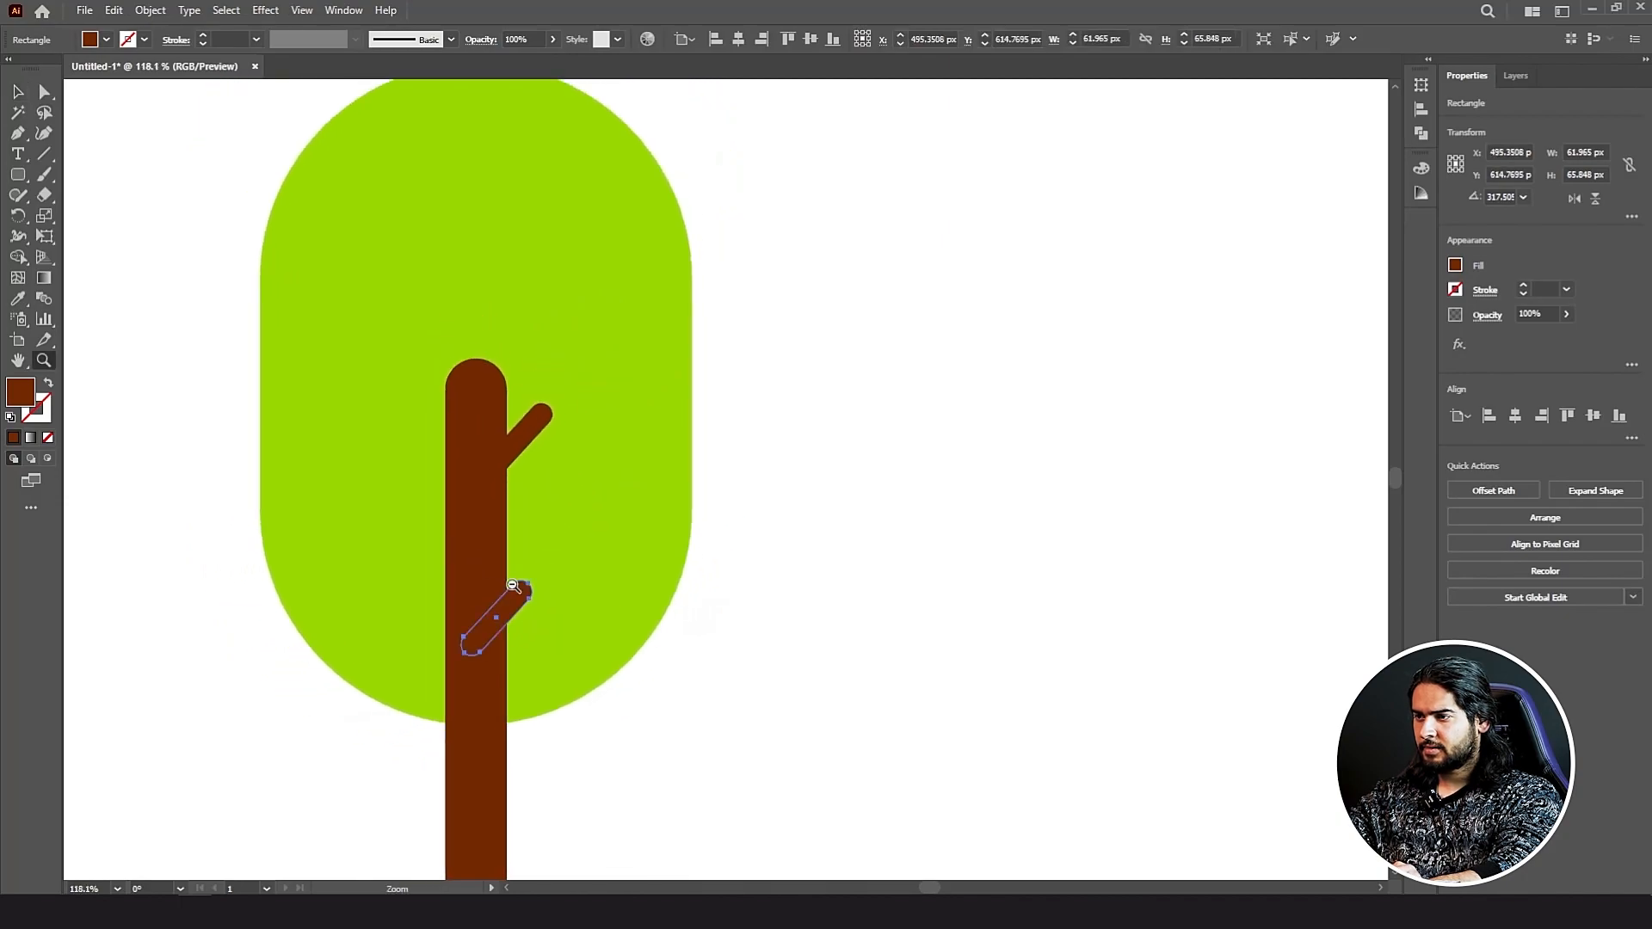
{"action": "key", "text": "v"}
{"action": "left_click_drag", "start_coordinate": [511, 602], "coordinate": [405, 478]}
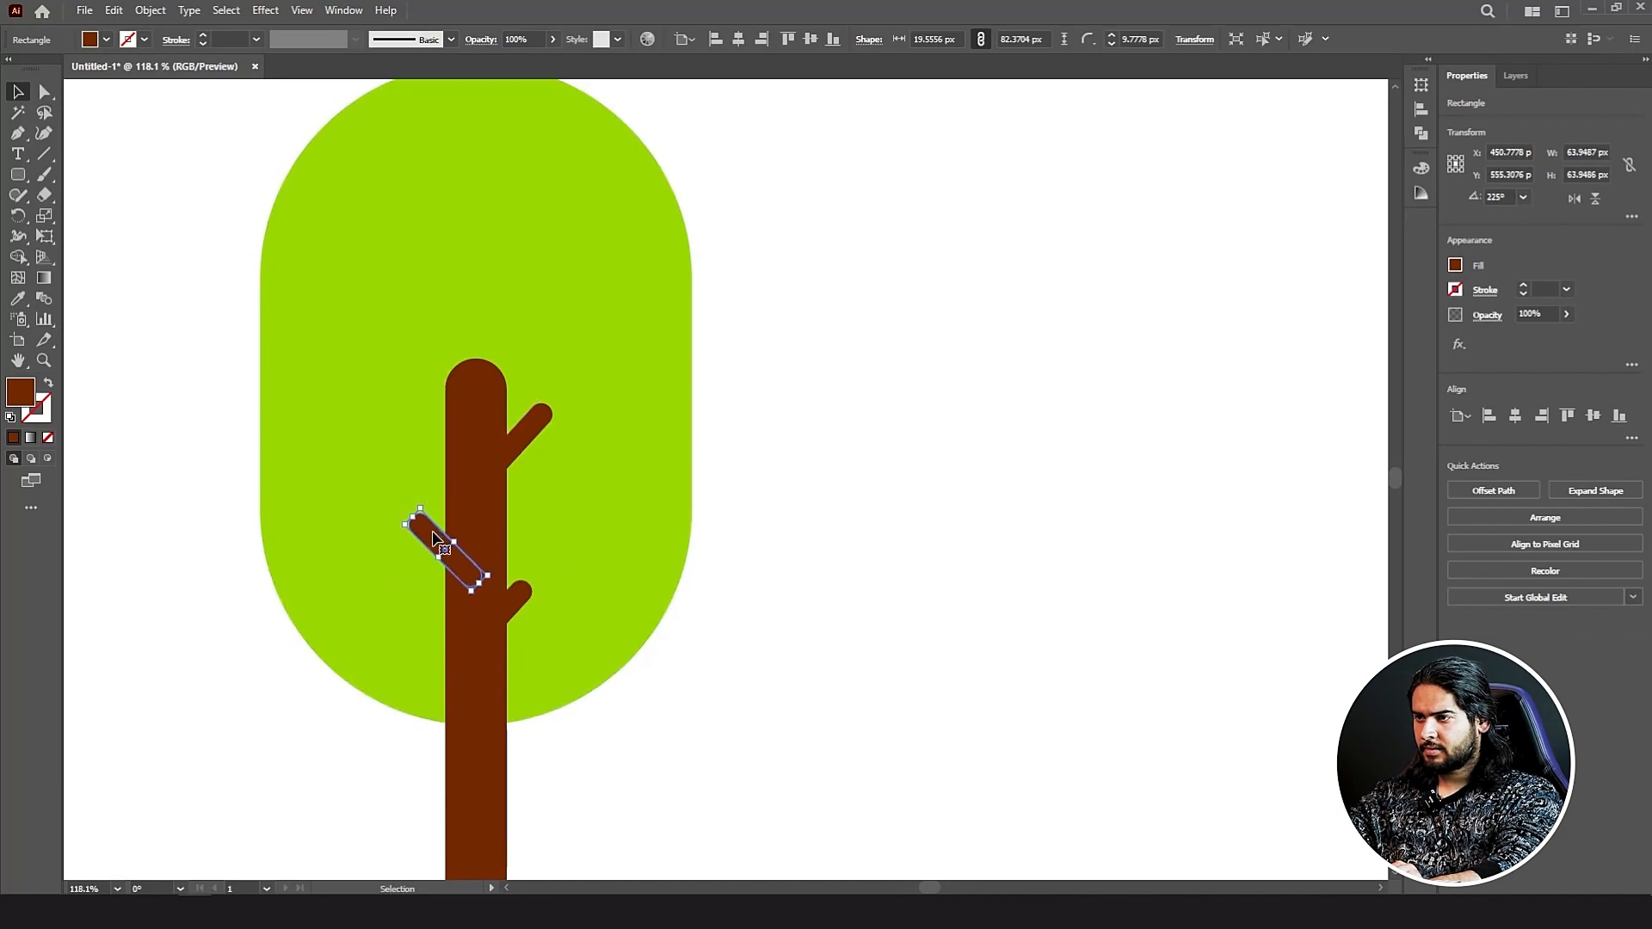
Step: Group the crown, trunk and branches into a single tree object, and clear the selection
{"action": "key", "text": "ctrl+minus"}
{"action": "key", "text": "ctrl+minus"}
{"action": "left_click_drag", "start_coordinate": [336, 173], "coordinate": [823, 766]}
{"action": "right_click", "coordinate": [578, 454]}
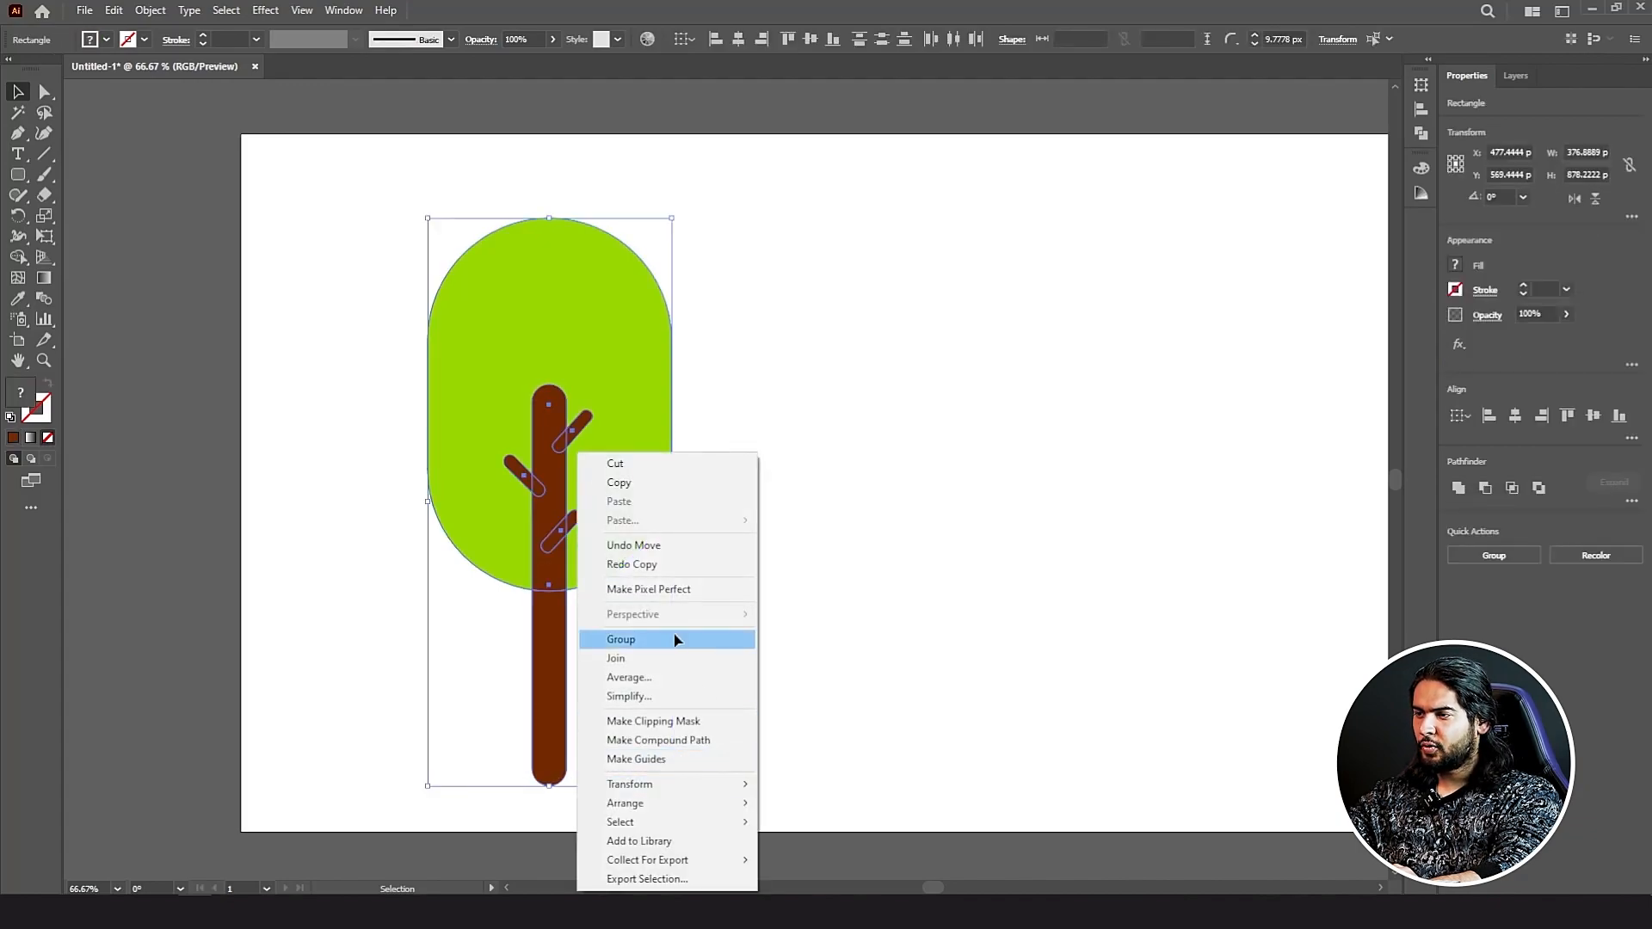
{"action": "left_click", "coordinate": [675, 637]}
{"action": "key", "text": "ctrl+shift+a"}
{"action": "left_click", "coordinate": [548, 478]}
{"action": "key", "text": "ctrl+minus"}
{"action": "key", "text": "ctrl+minus"}
{"action": "left_click", "coordinate": [607, 587]}
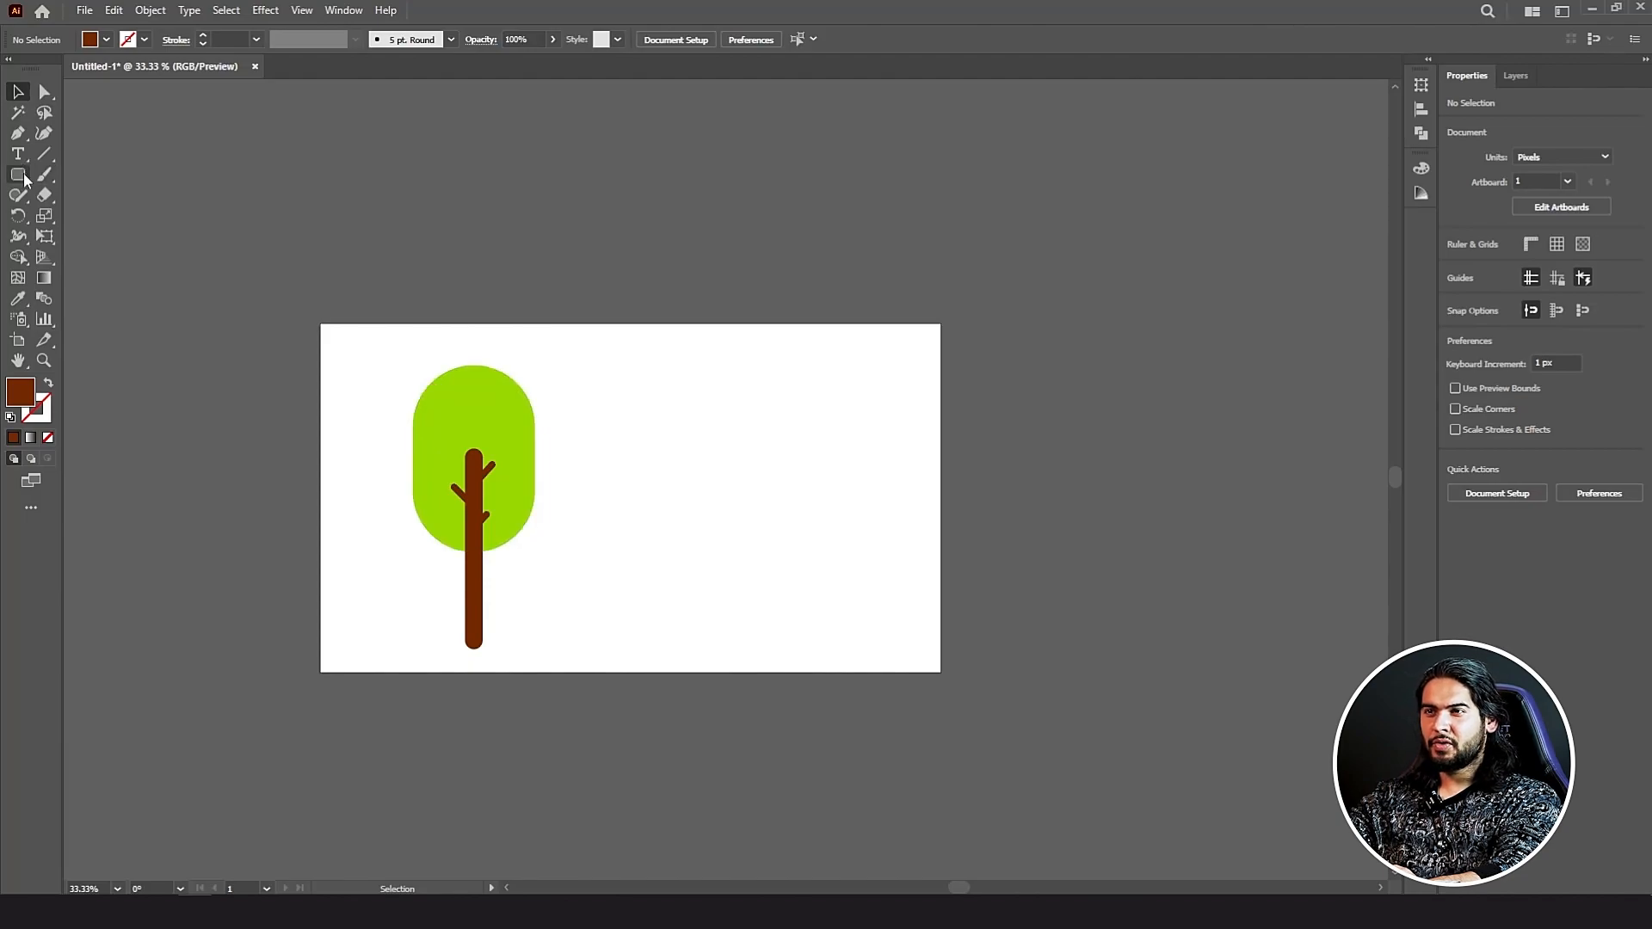
Step: Draw a rectangle about 736 by 590 px up from the artboard's lower edge beside the tree, and scale its two upper anchors inward
{"action": "left_click_drag", "start_coordinate": [24, 178], "coordinate": [95, 173]}
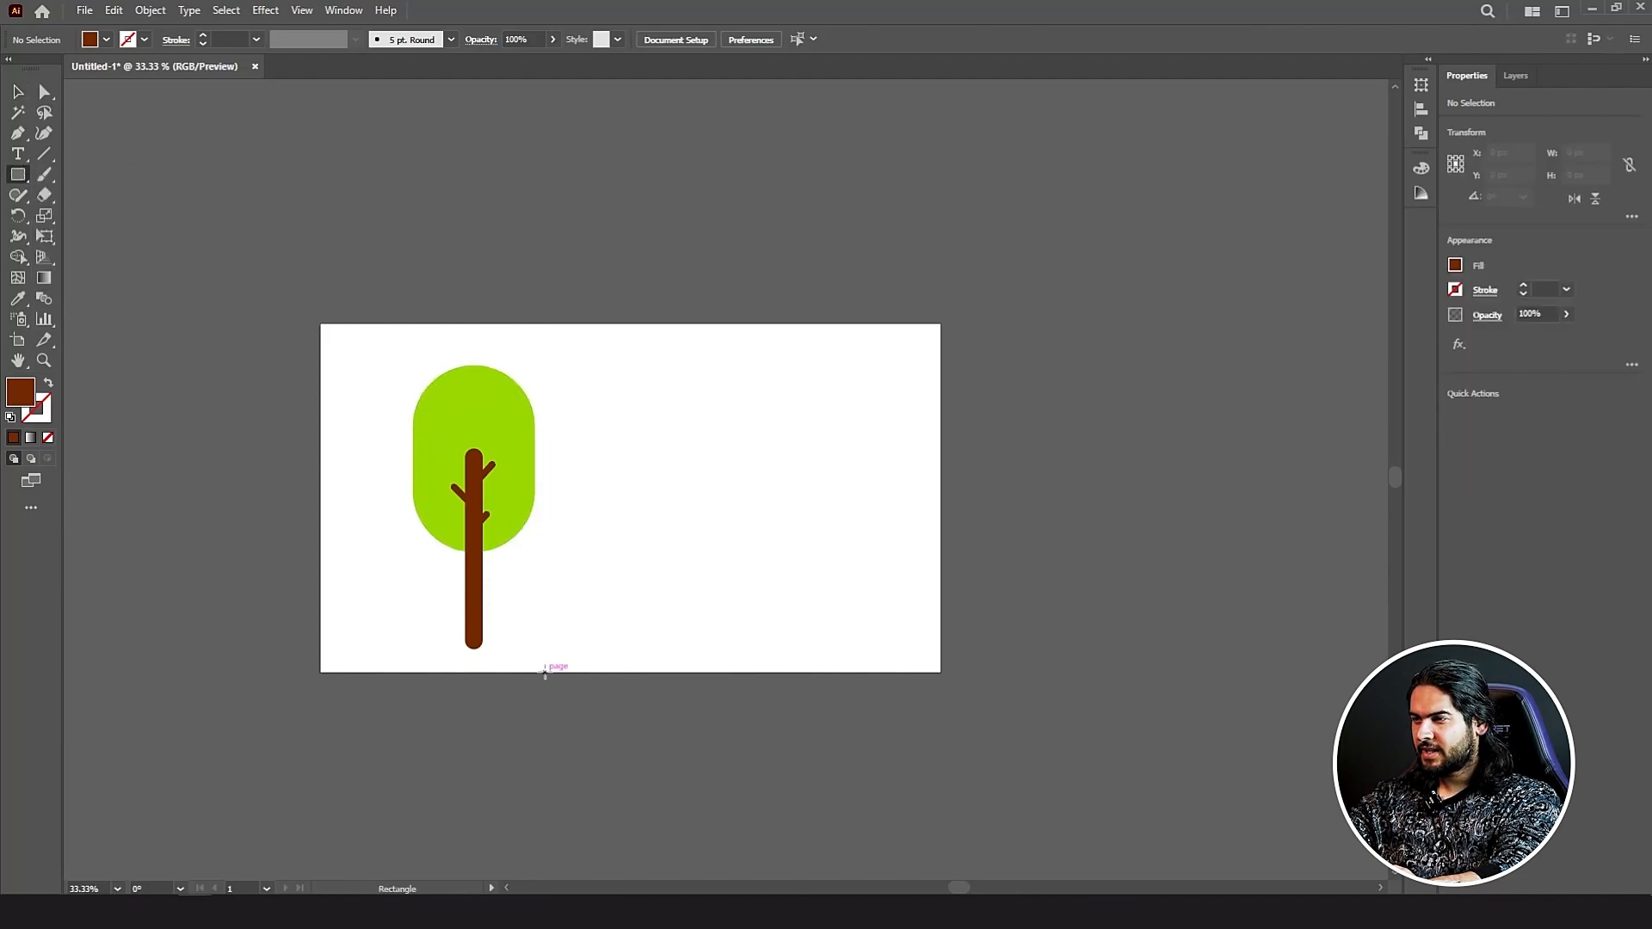
{"action": "left_click_drag", "start_coordinate": [543, 672], "coordinate": [781, 482]}
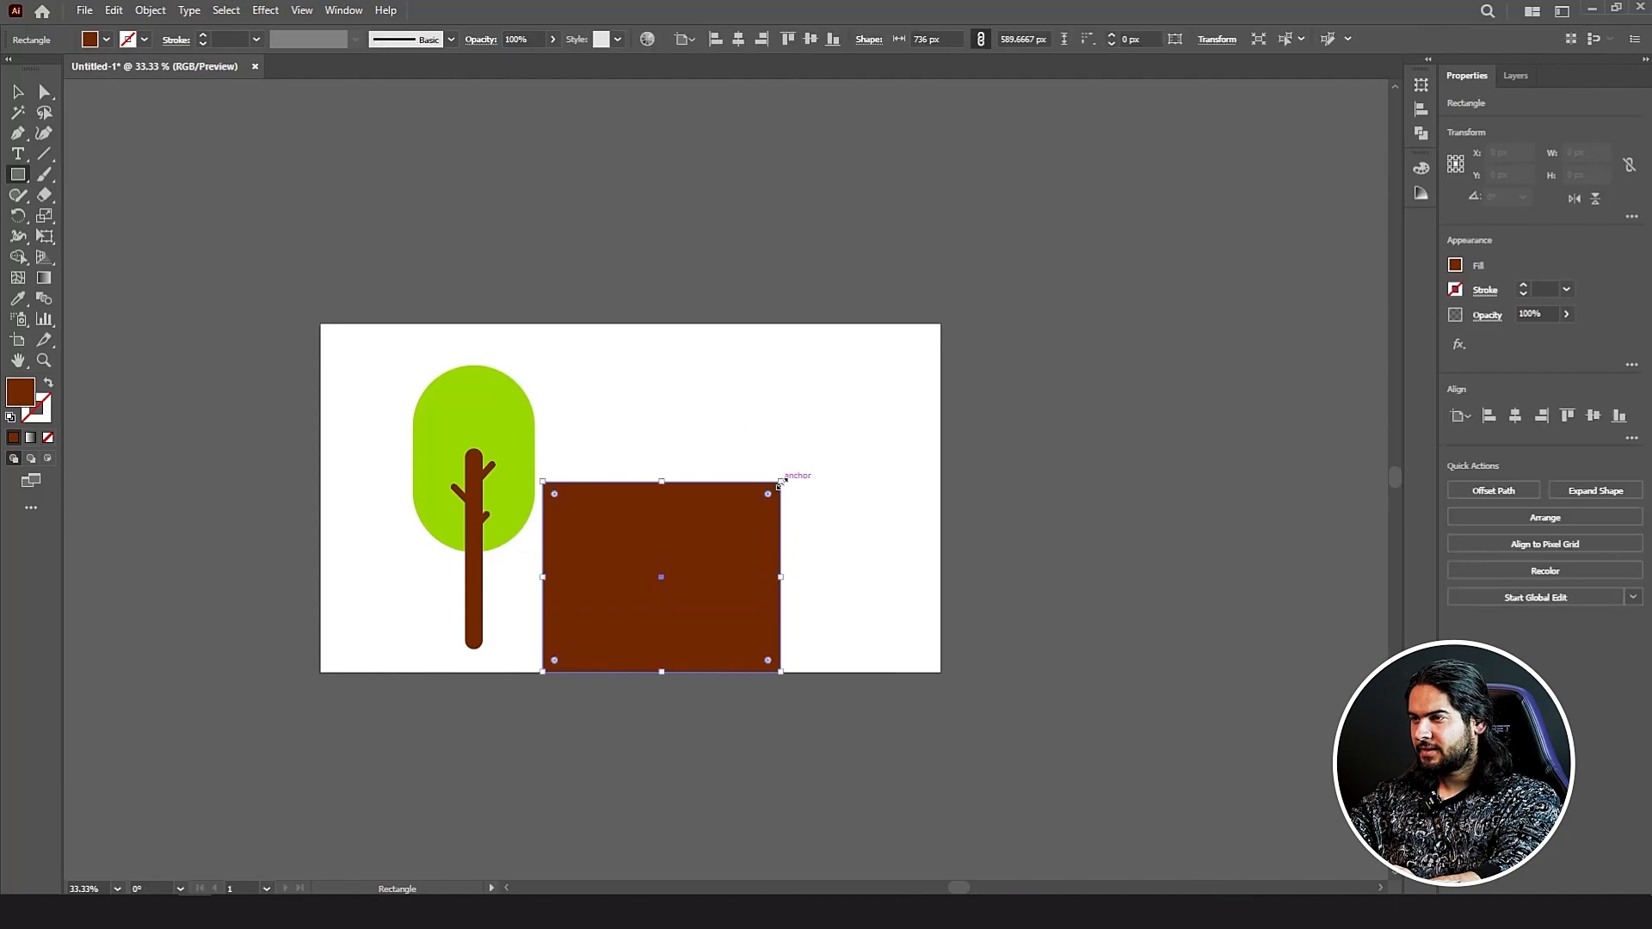
{"action": "left_click", "coordinate": [41, 94]}
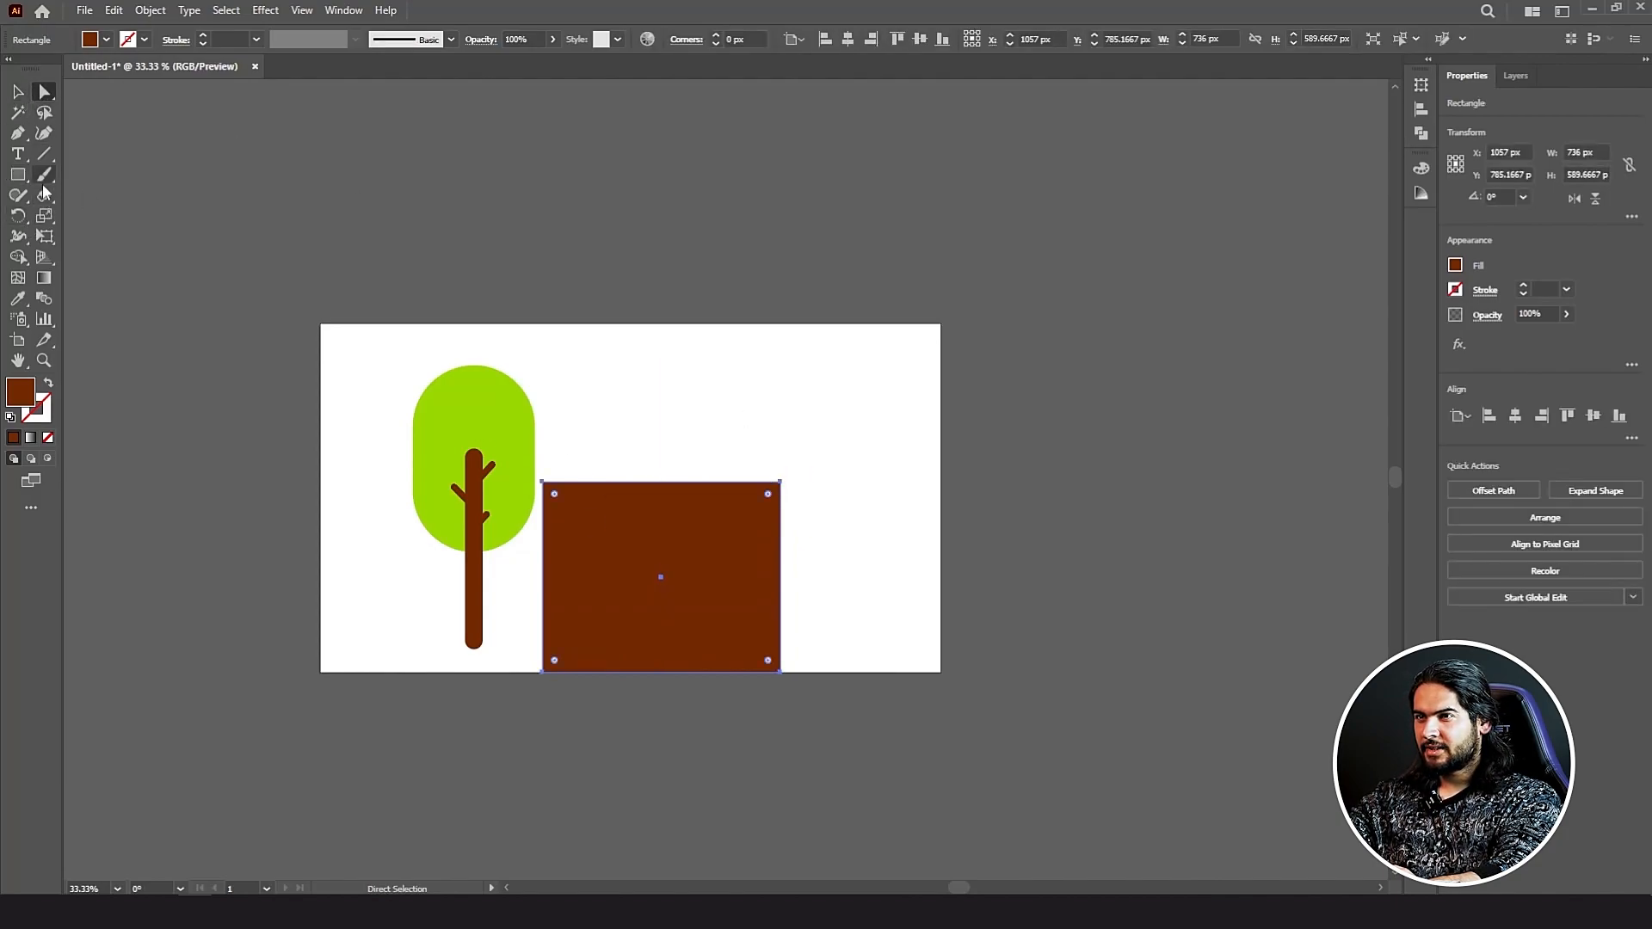
{"action": "left_click", "coordinate": [45, 216]}
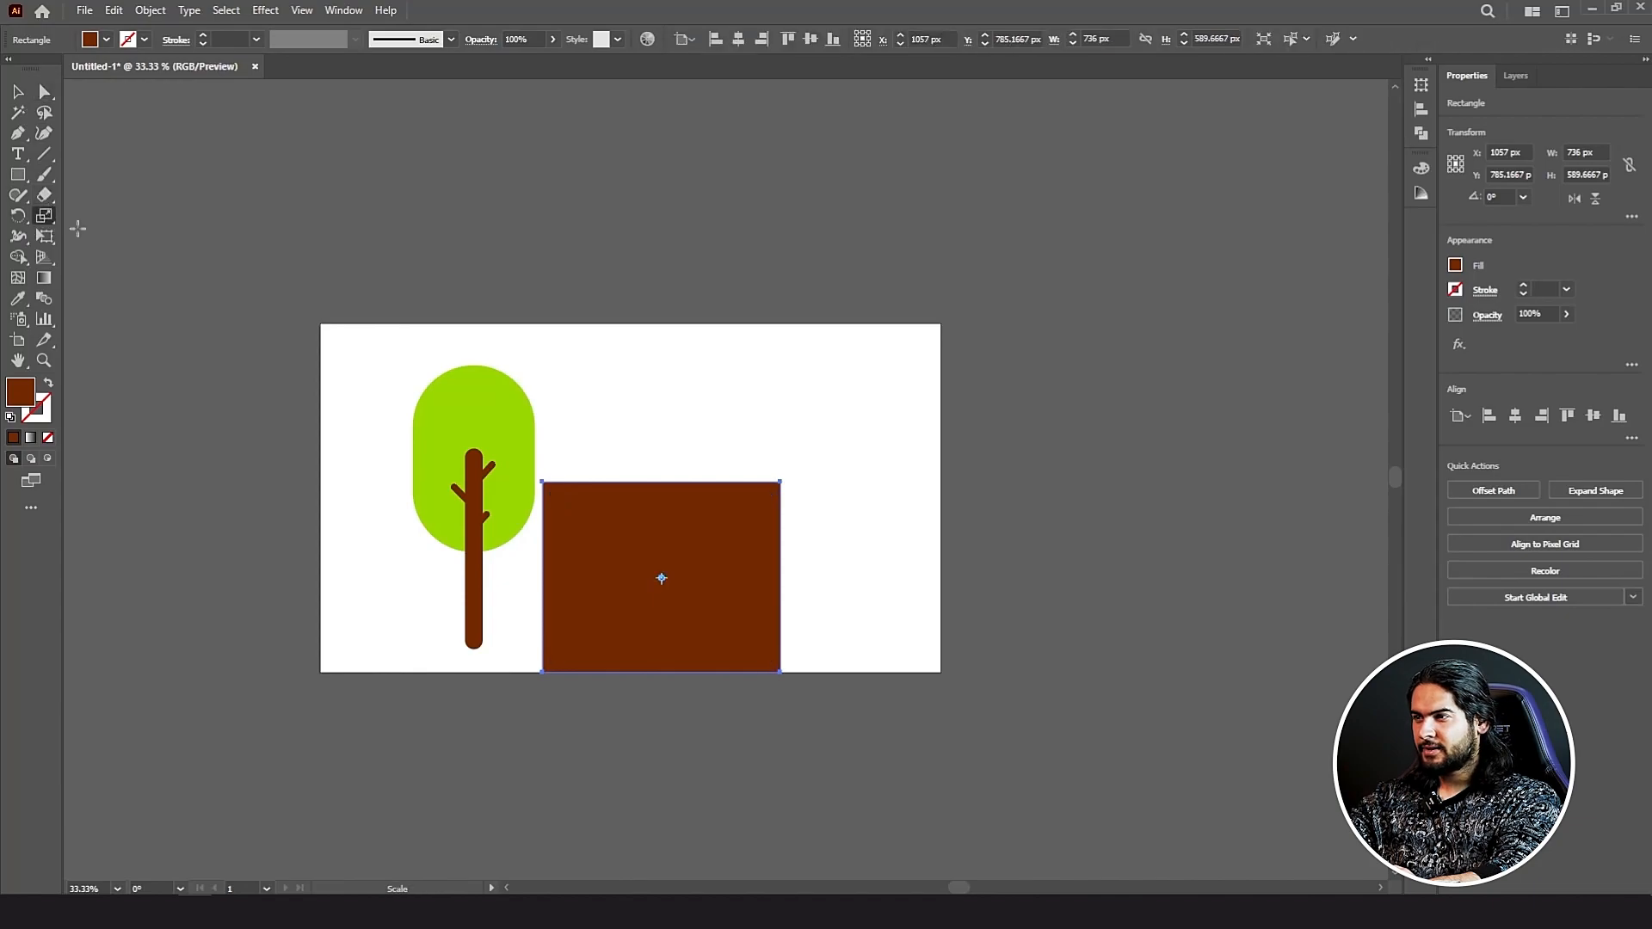
{"action": "left_click", "coordinate": [45, 92]}
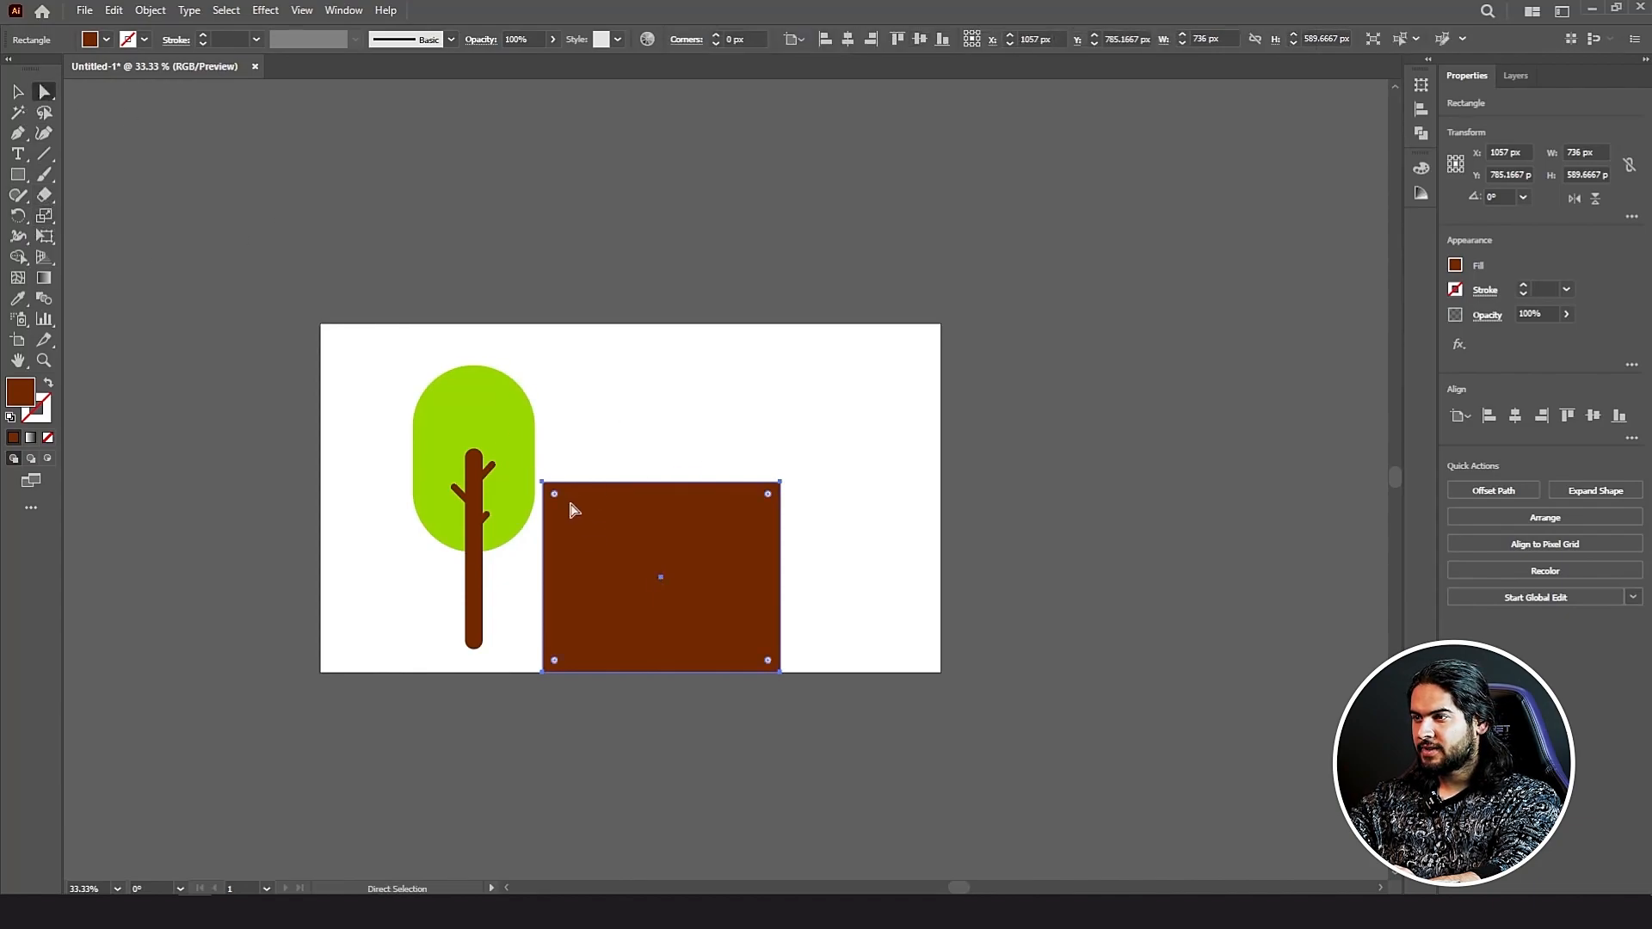
{"action": "left_click", "coordinate": [542, 482]}
{"action": "left_click", "coordinate": [780, 481], "text": "shift"}
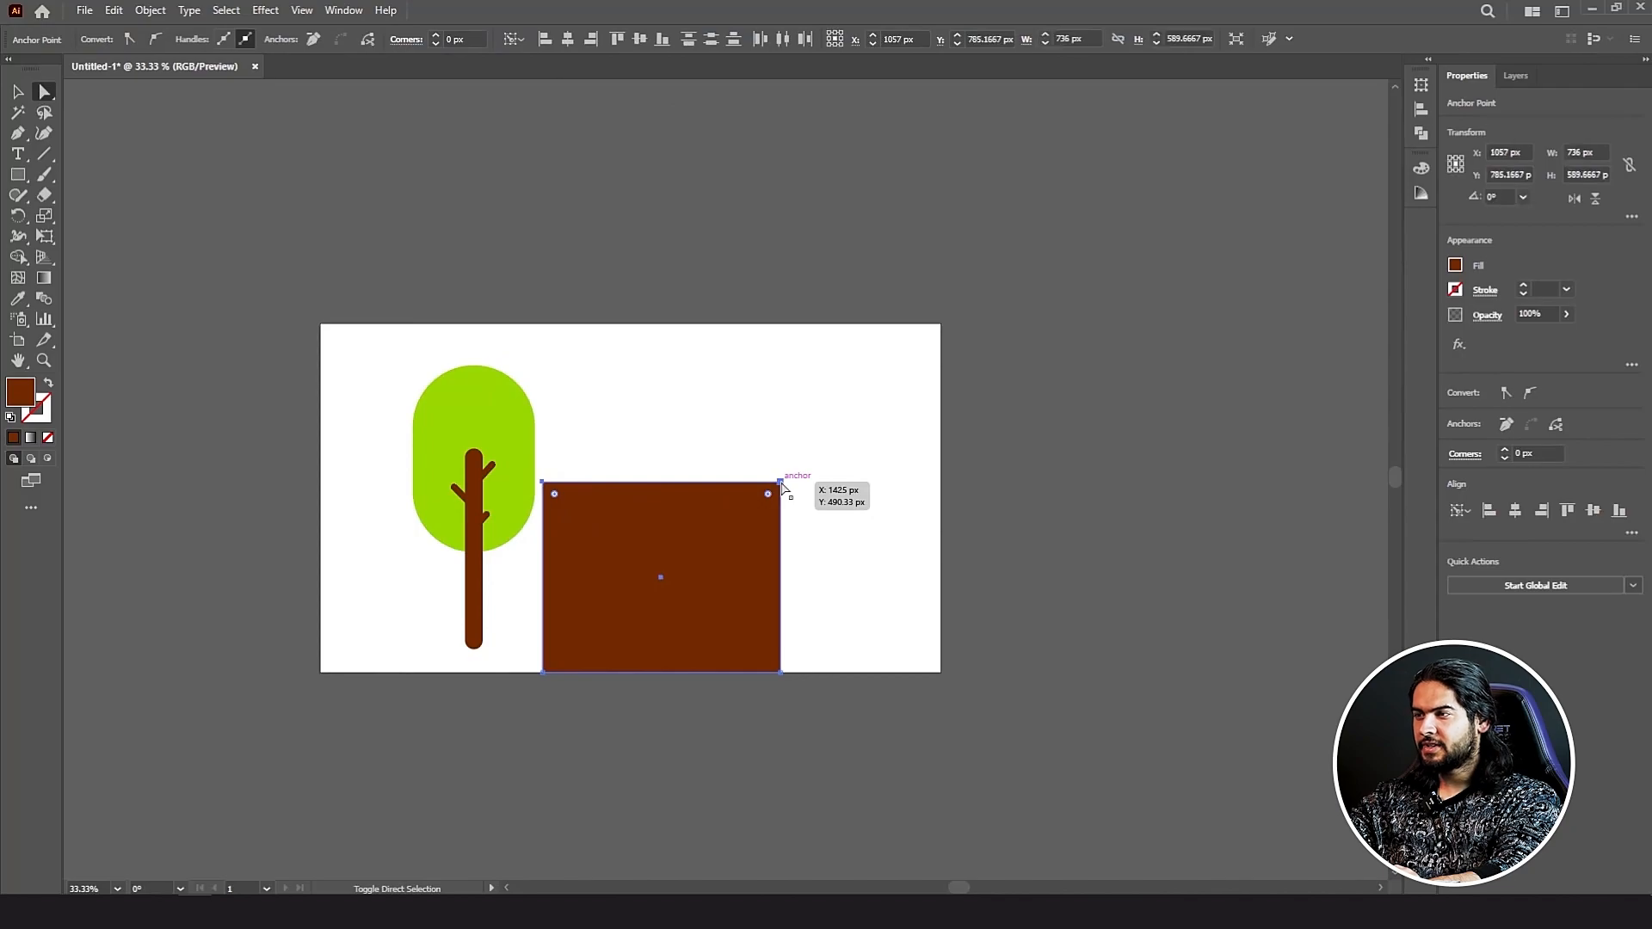
{"action": "left_click", "coordinate": [45, 216]}
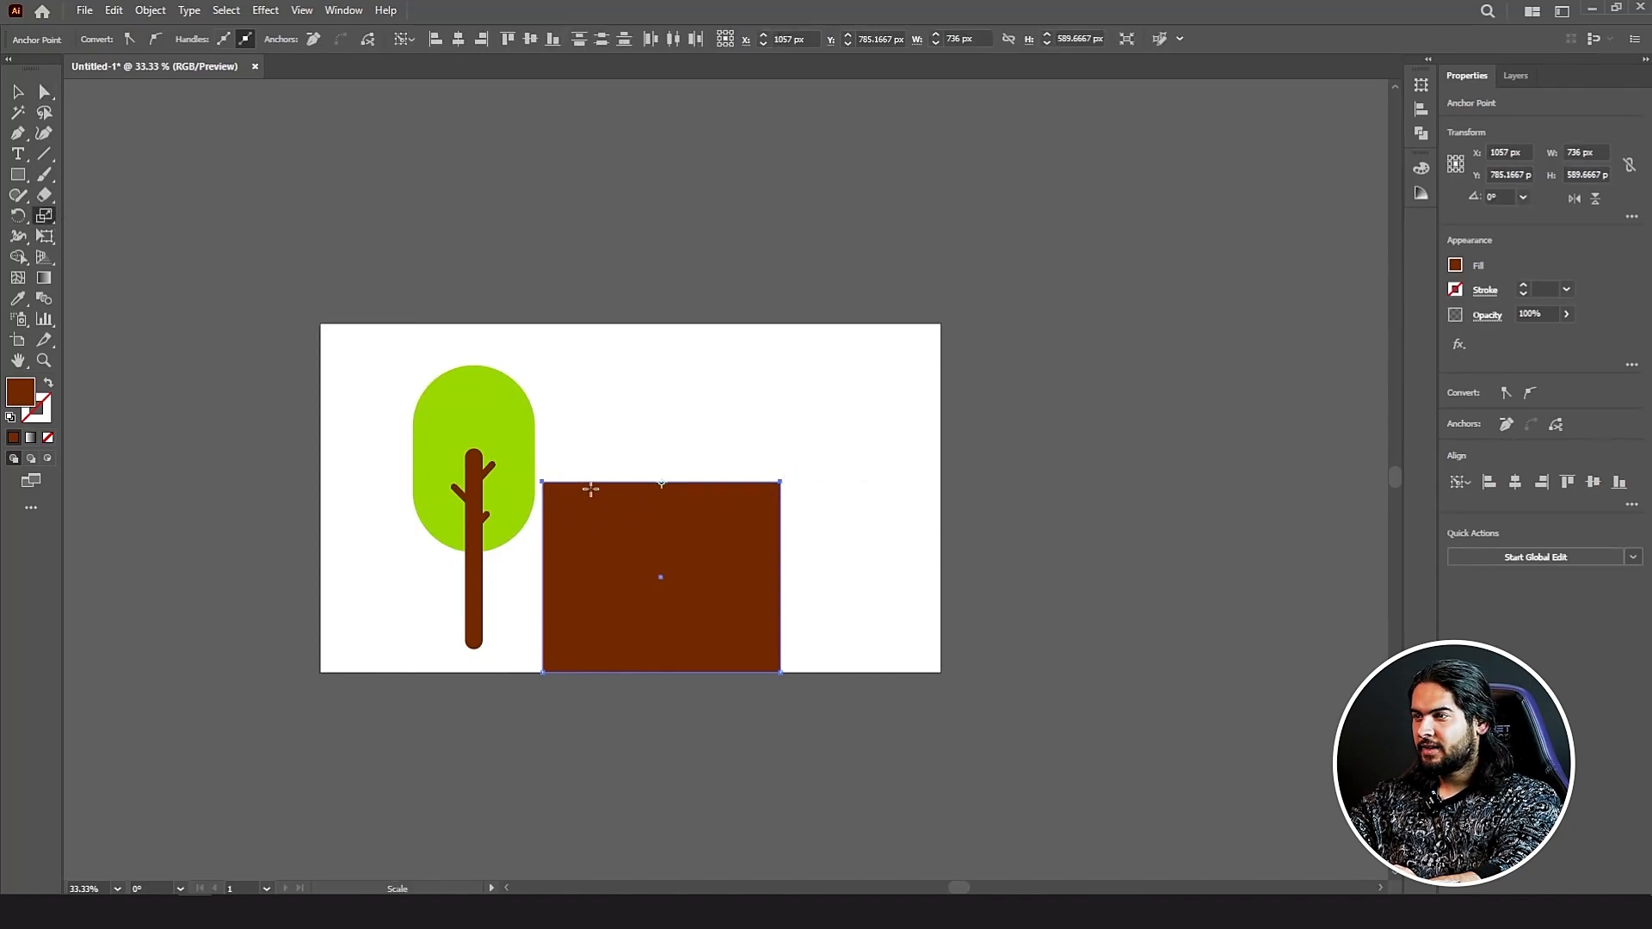
{"action": "left_click_drag", "start_coordinate": [543, 480], "coordinate": [658, 491]}
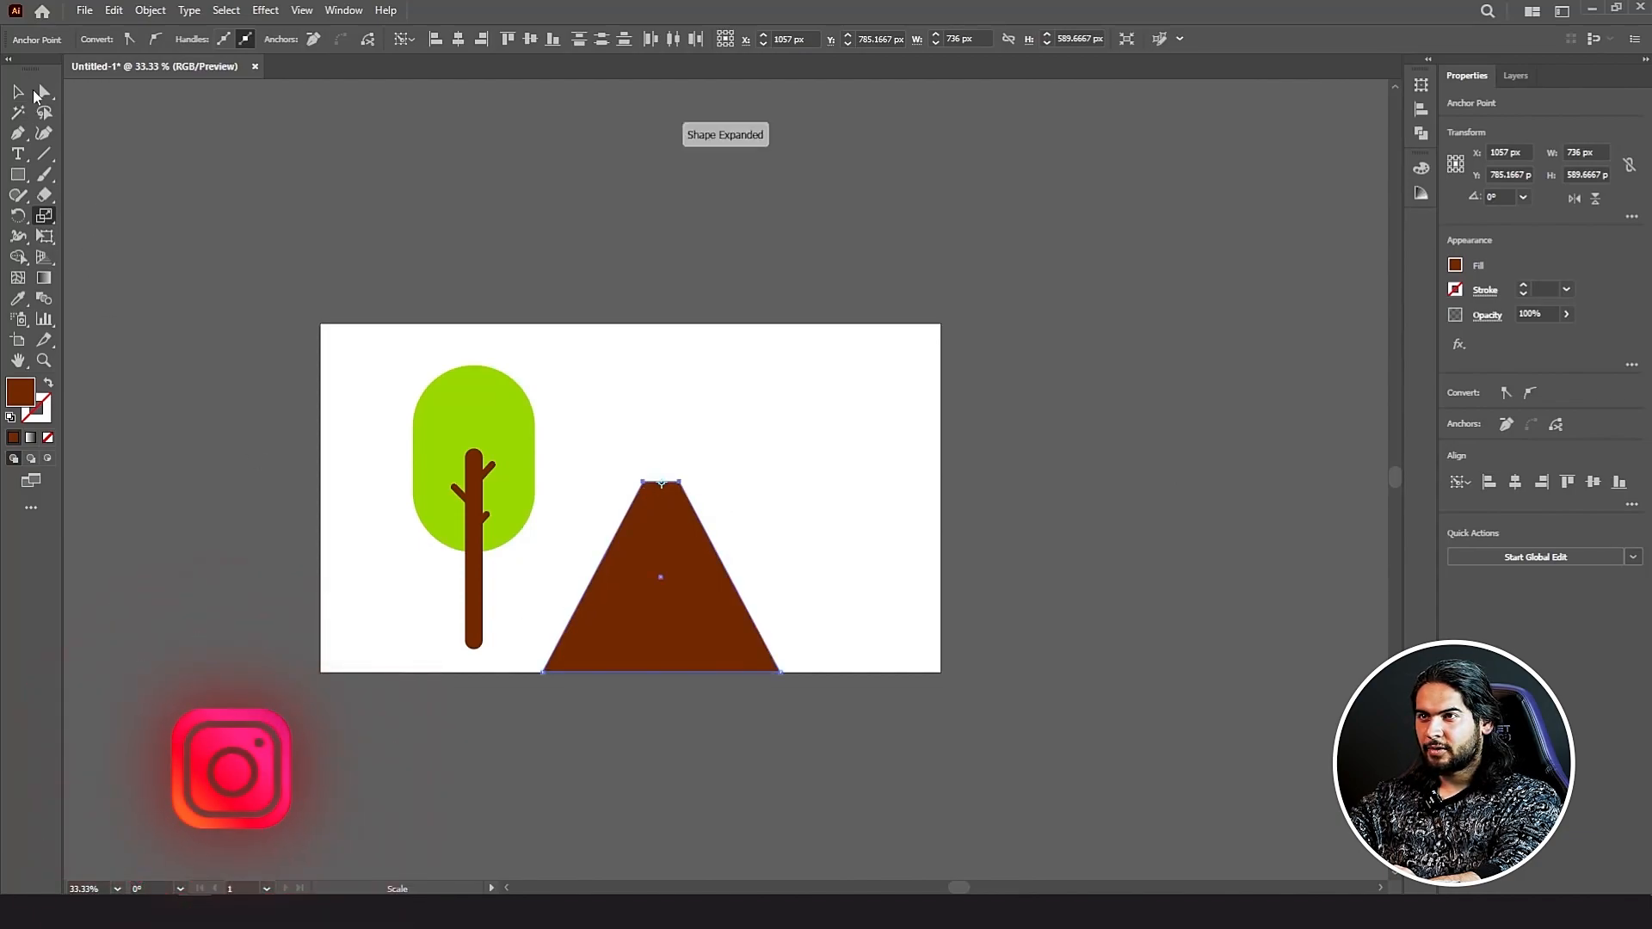
Step: Scale the trapezoid's two lower anchors outward so its base is about 1237 px wide
{"action": "left_click", "coordinate": [42, 93]}
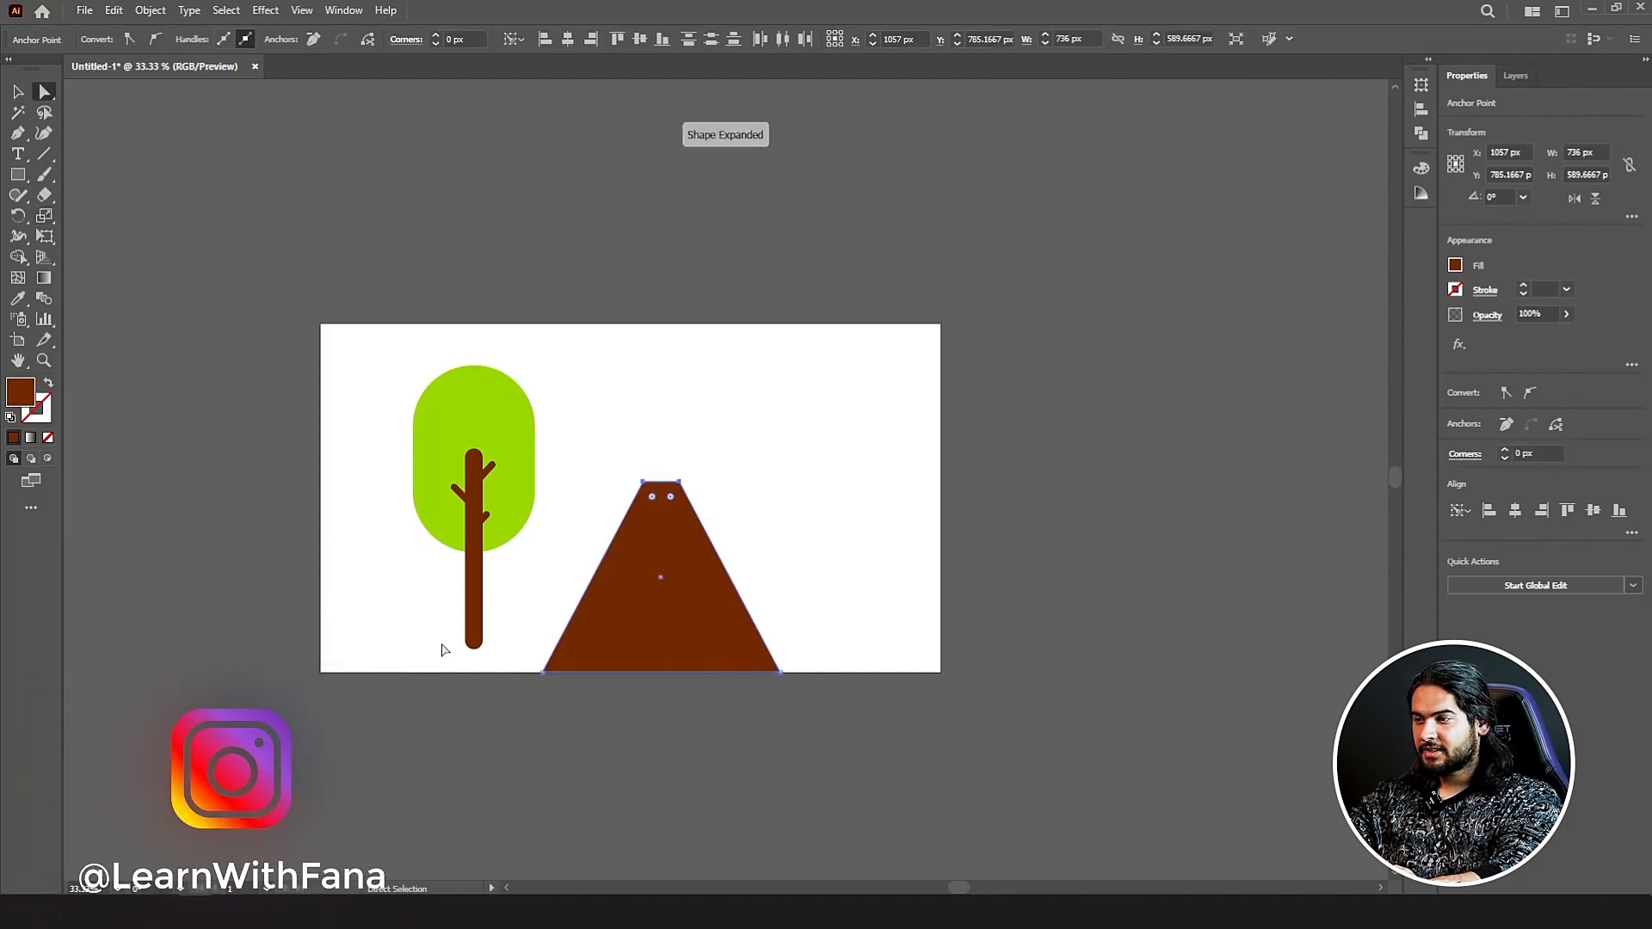
{"action": "left_click", "coordinate": [544, 672]}
{"action": "left_click", "coordinate": [780, 672], "text": "shift"}
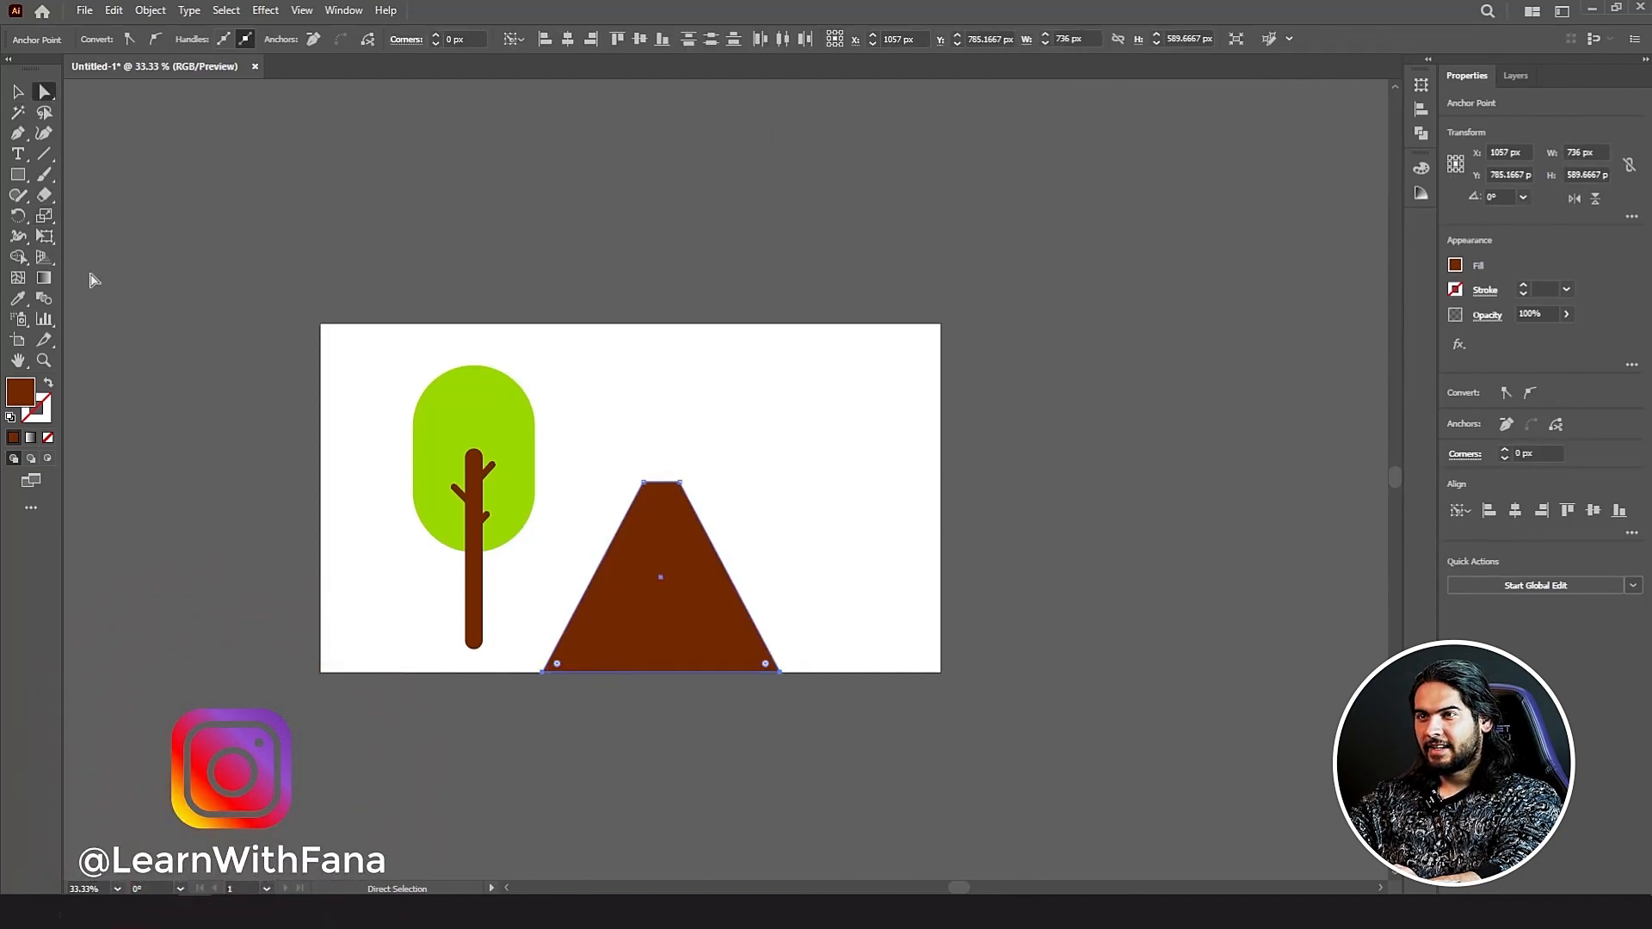
{"action": "left_click", "coordinate": [45, 217]}
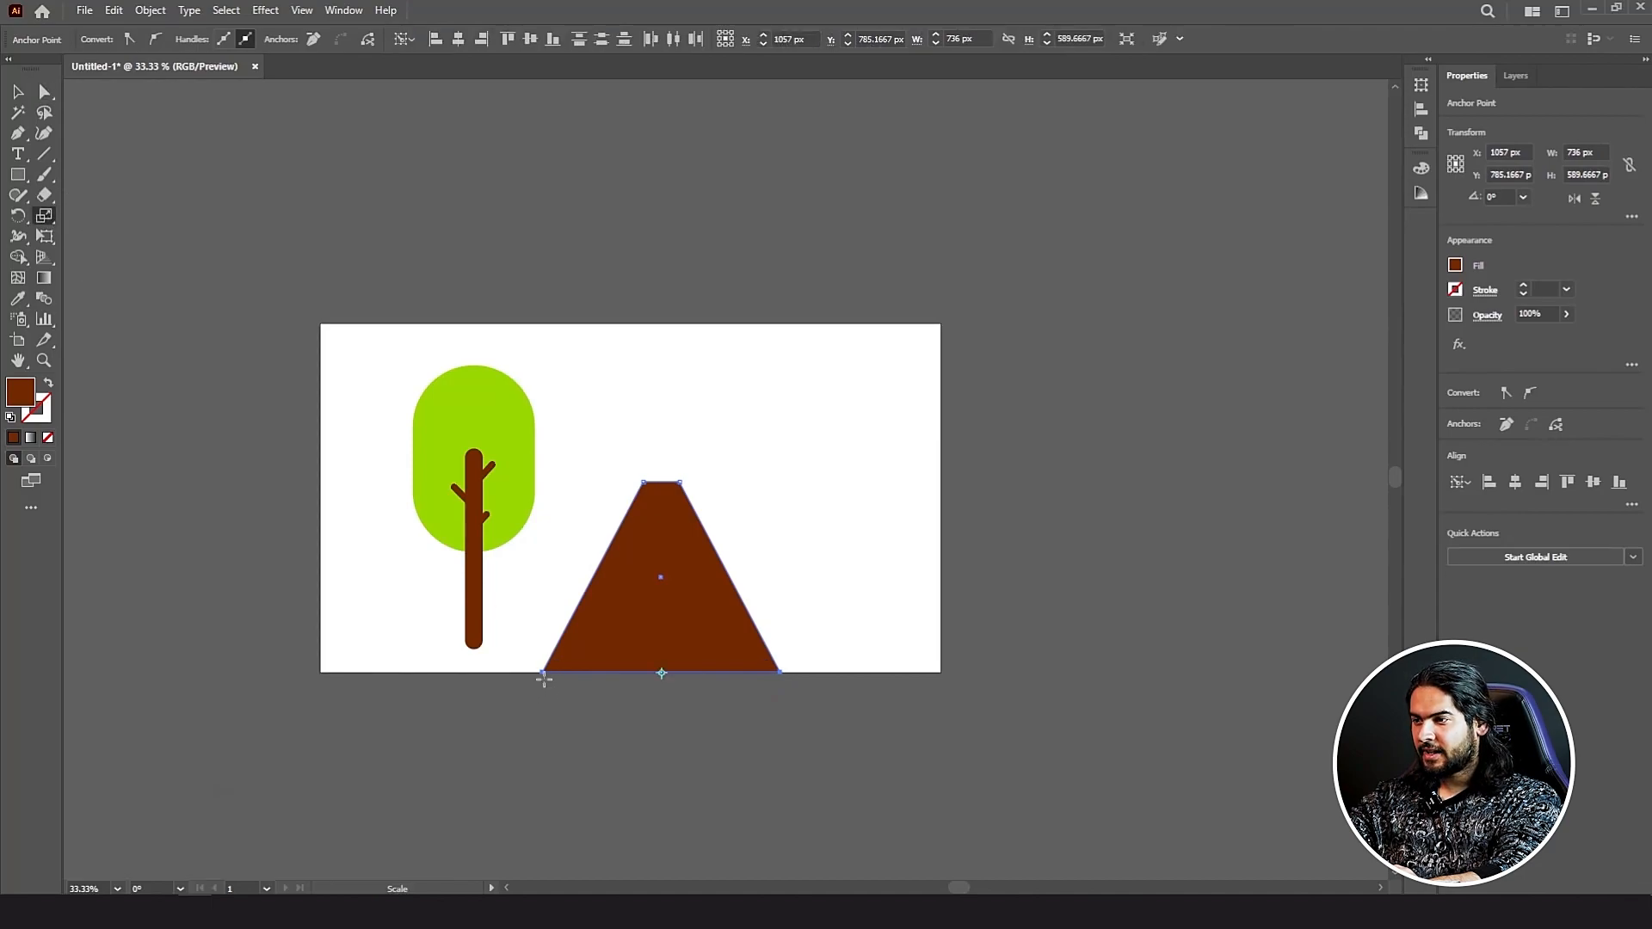
{"action": "left_click_drag", "start_coordinate": [542, 674], "coordinate": [459, 681]}
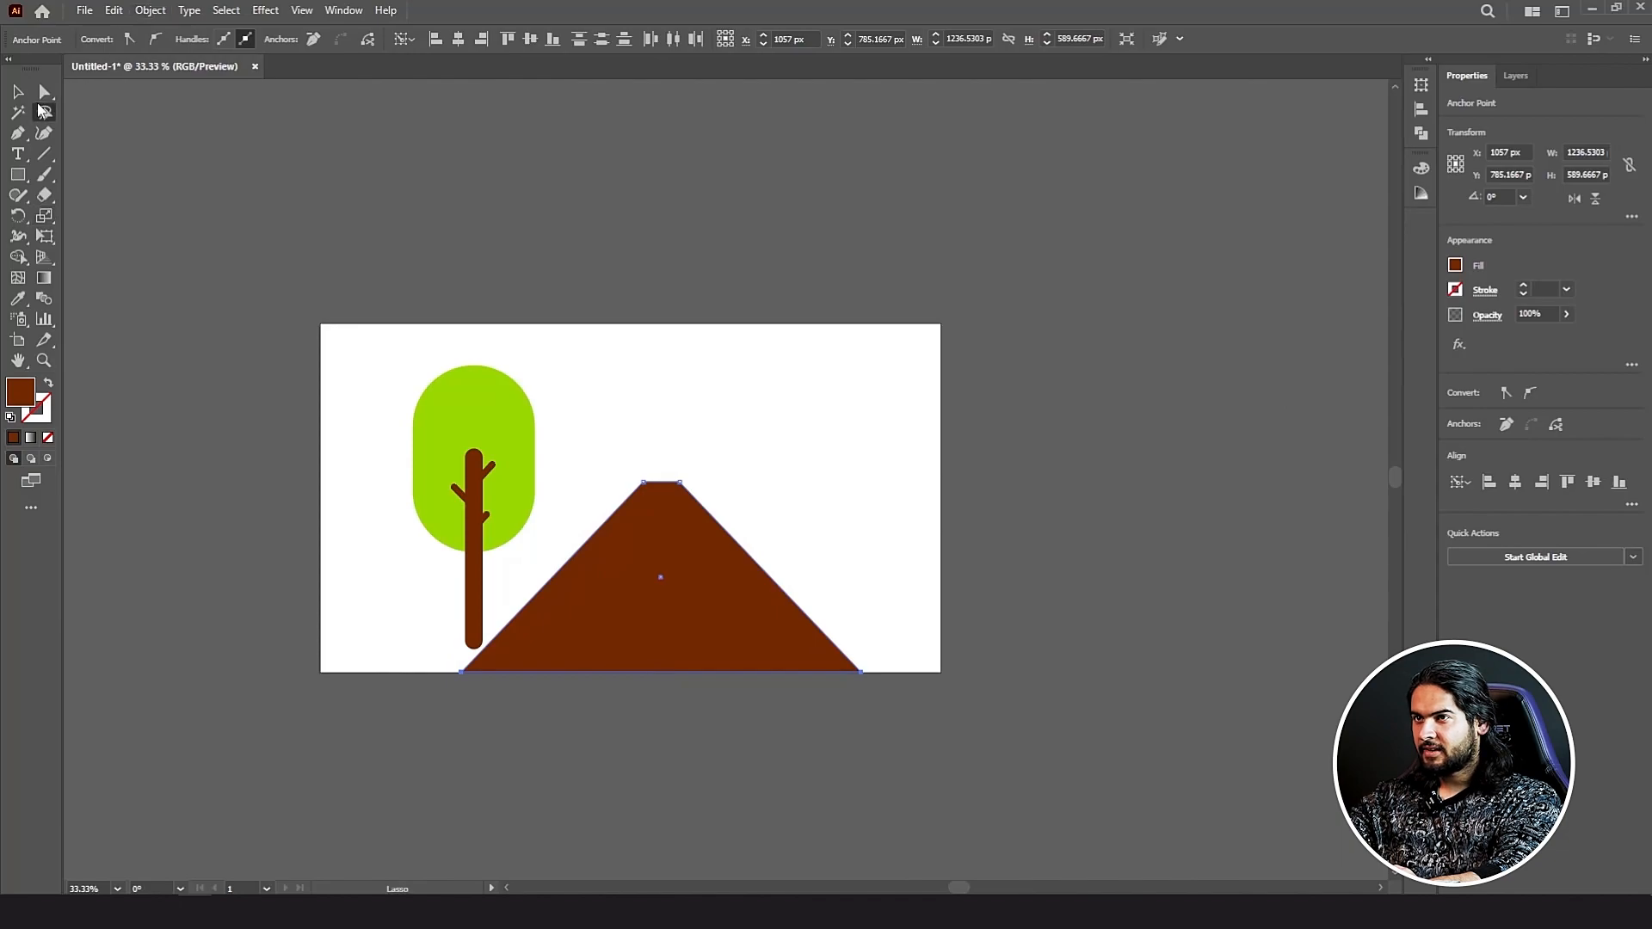
Step: Lower the trapezoid's upper edge to a shape height of about 358 px and scale that edge almost to a point
{"action": "left_click", "coordinate": [45, 91]}
{"action": "left_click_drag", "start_coordinate": [621, 456], "coordinate": [676, 574]}
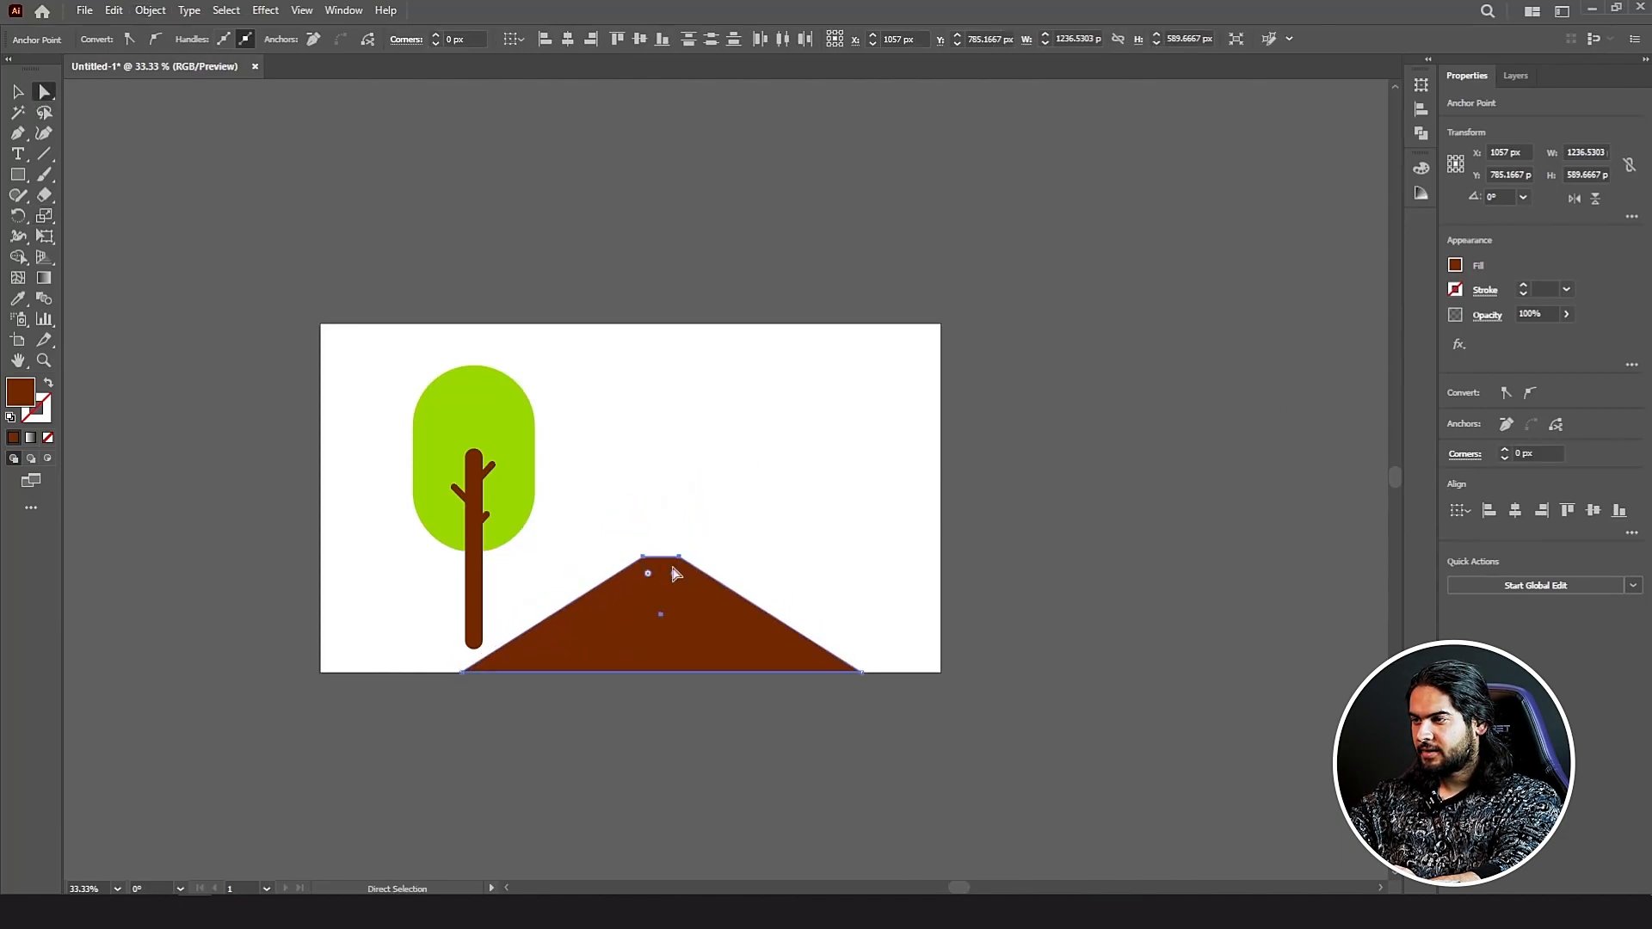
{"action": "scroll", "coordinate": [676, 573], "scroll_direction": "up", "scroll_amount": 2}
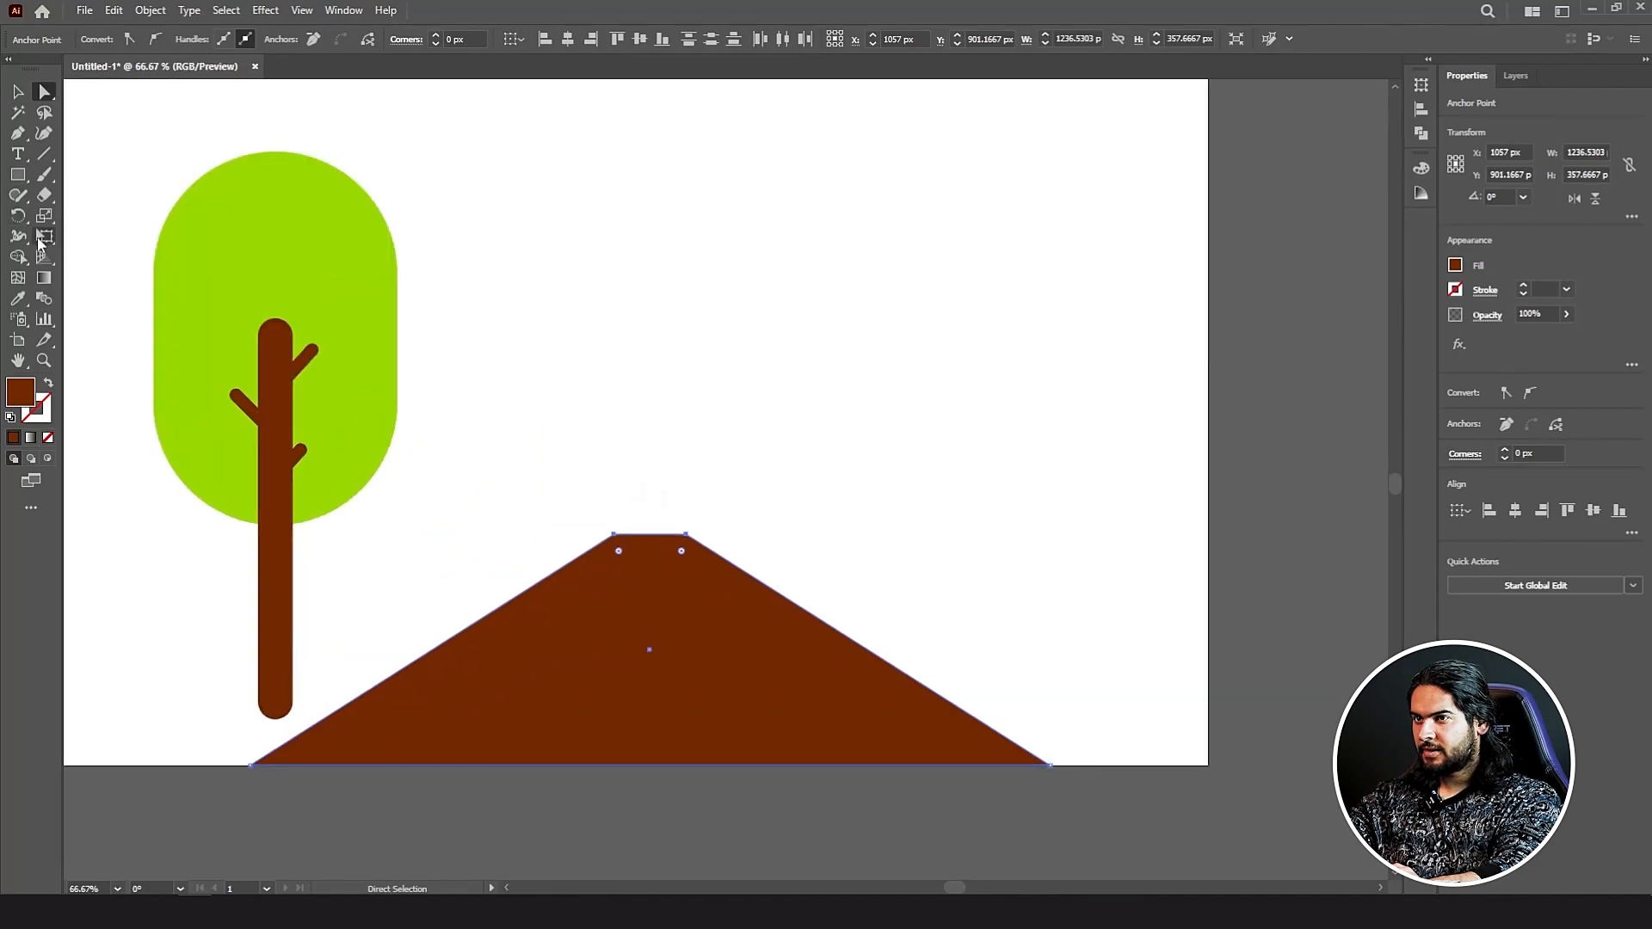
{"action": "left_click", "coordinate": [45, 217]}
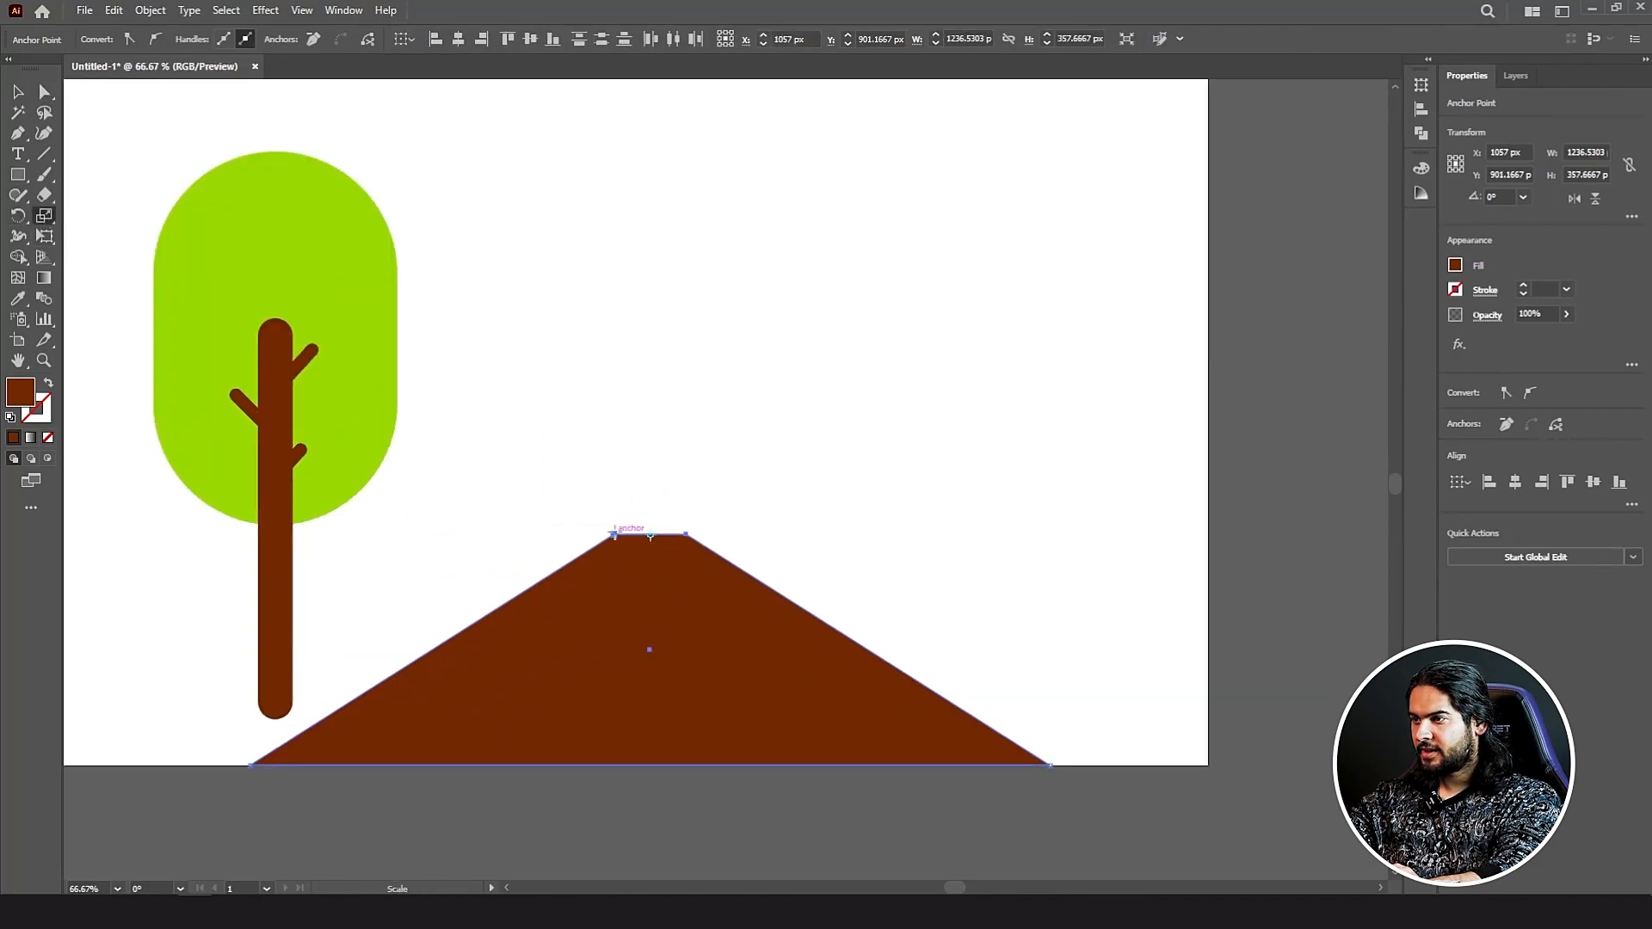
{"action": "left_click_drag", "start_coordinate": [615, 534], "coordinate": [649, 539]}
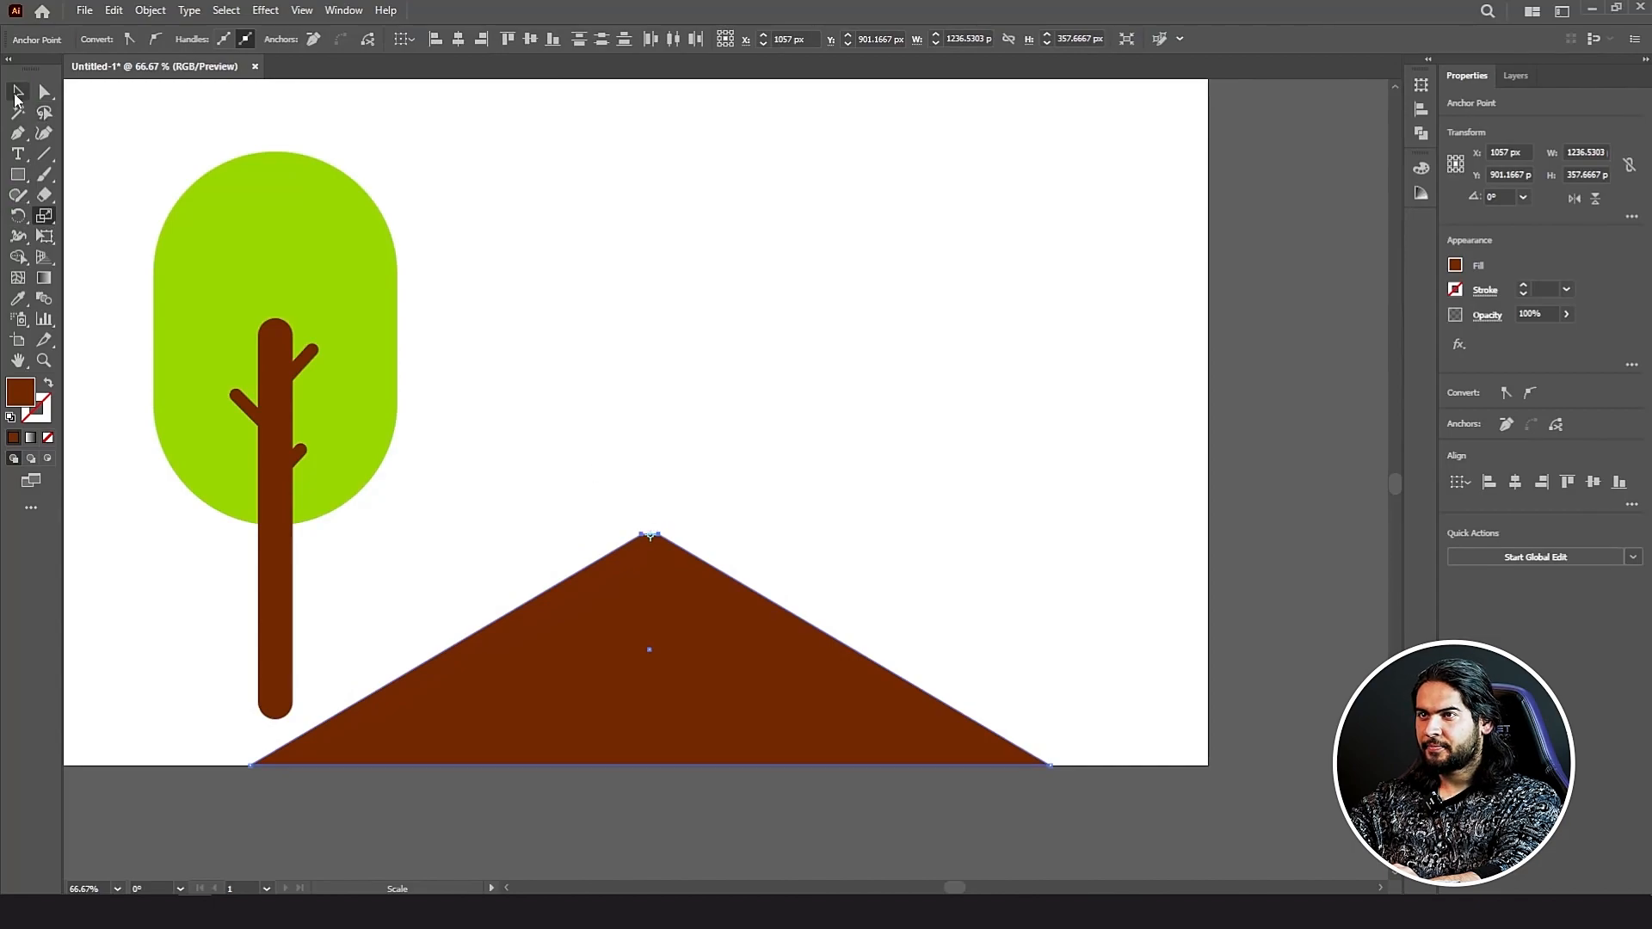
Step: Fill the road shape with grey 666666 and deselect it
{"action": "left_click", "coordinate": [16, 95]}
{"action": "double_click", "coordinate": [21, 392]}
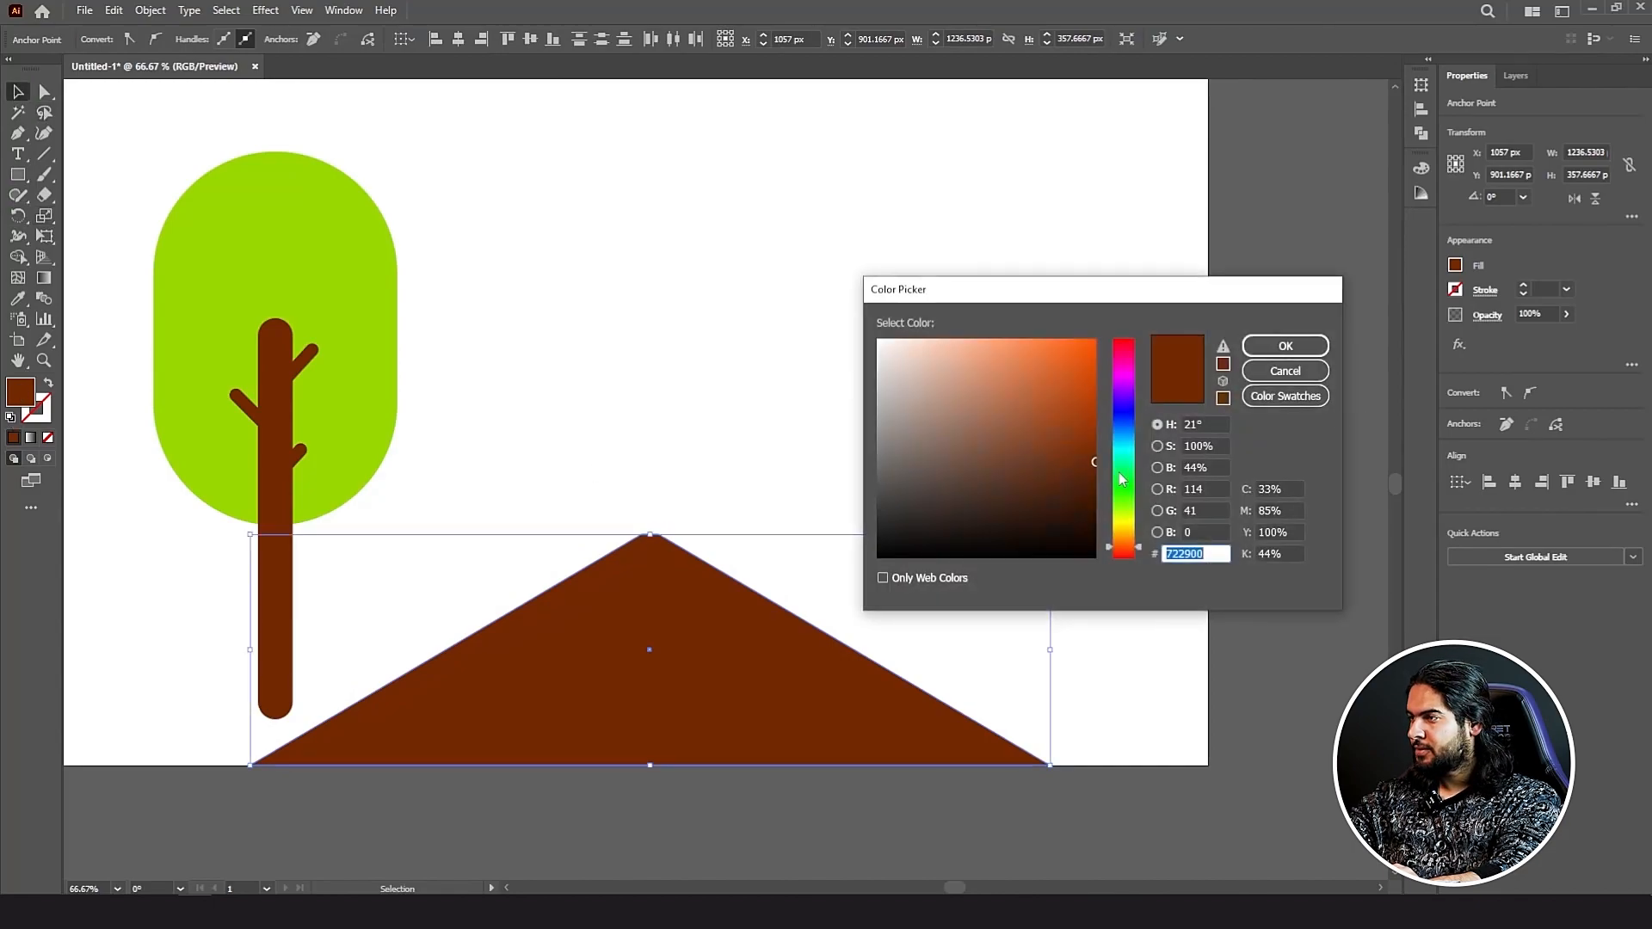
{"action": "mouse_move", "coordinate": [1032, 469]}
{"action": "left_mouse_down"}
{"action": "mouse_move", "coordinate": [958, 469]}
{"action": "mouse_move", "coordinate": [843, 504]}
{"action": "mouse_move", "coordinate": [847, 471]}
{"action": "left_mouse_up"}
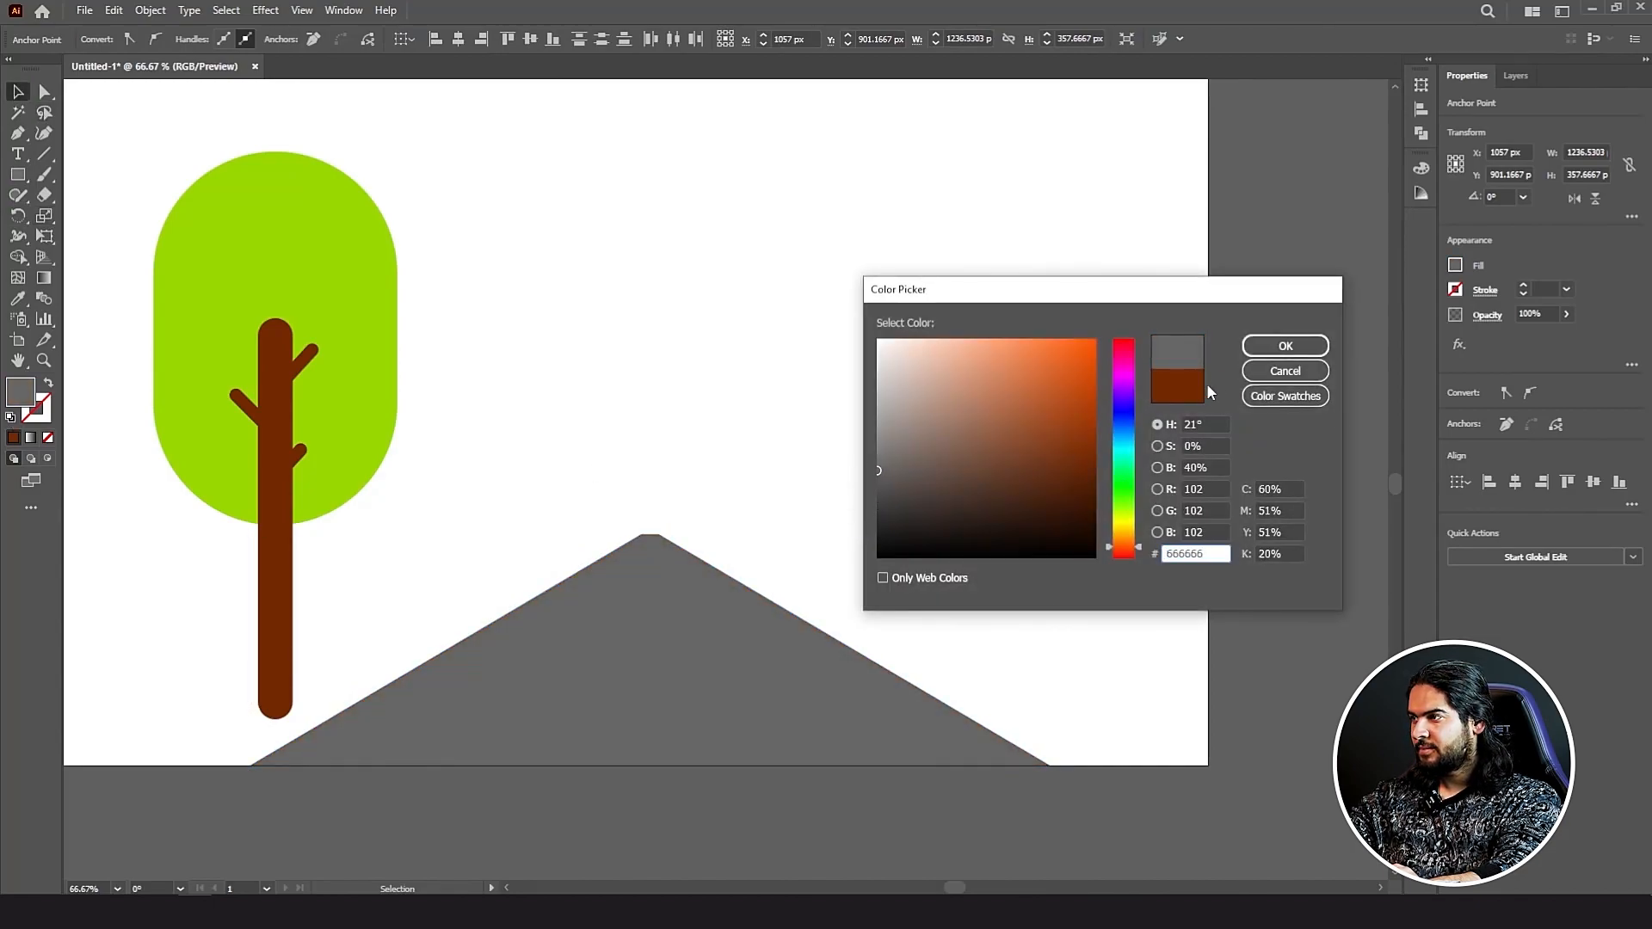
{"action": "left_click", "coordinate": [1285, 345]}
{"action": "right_click", "coordinate": [539, 390]}
{"action": "left_click", "coordinate": [533, 376]}
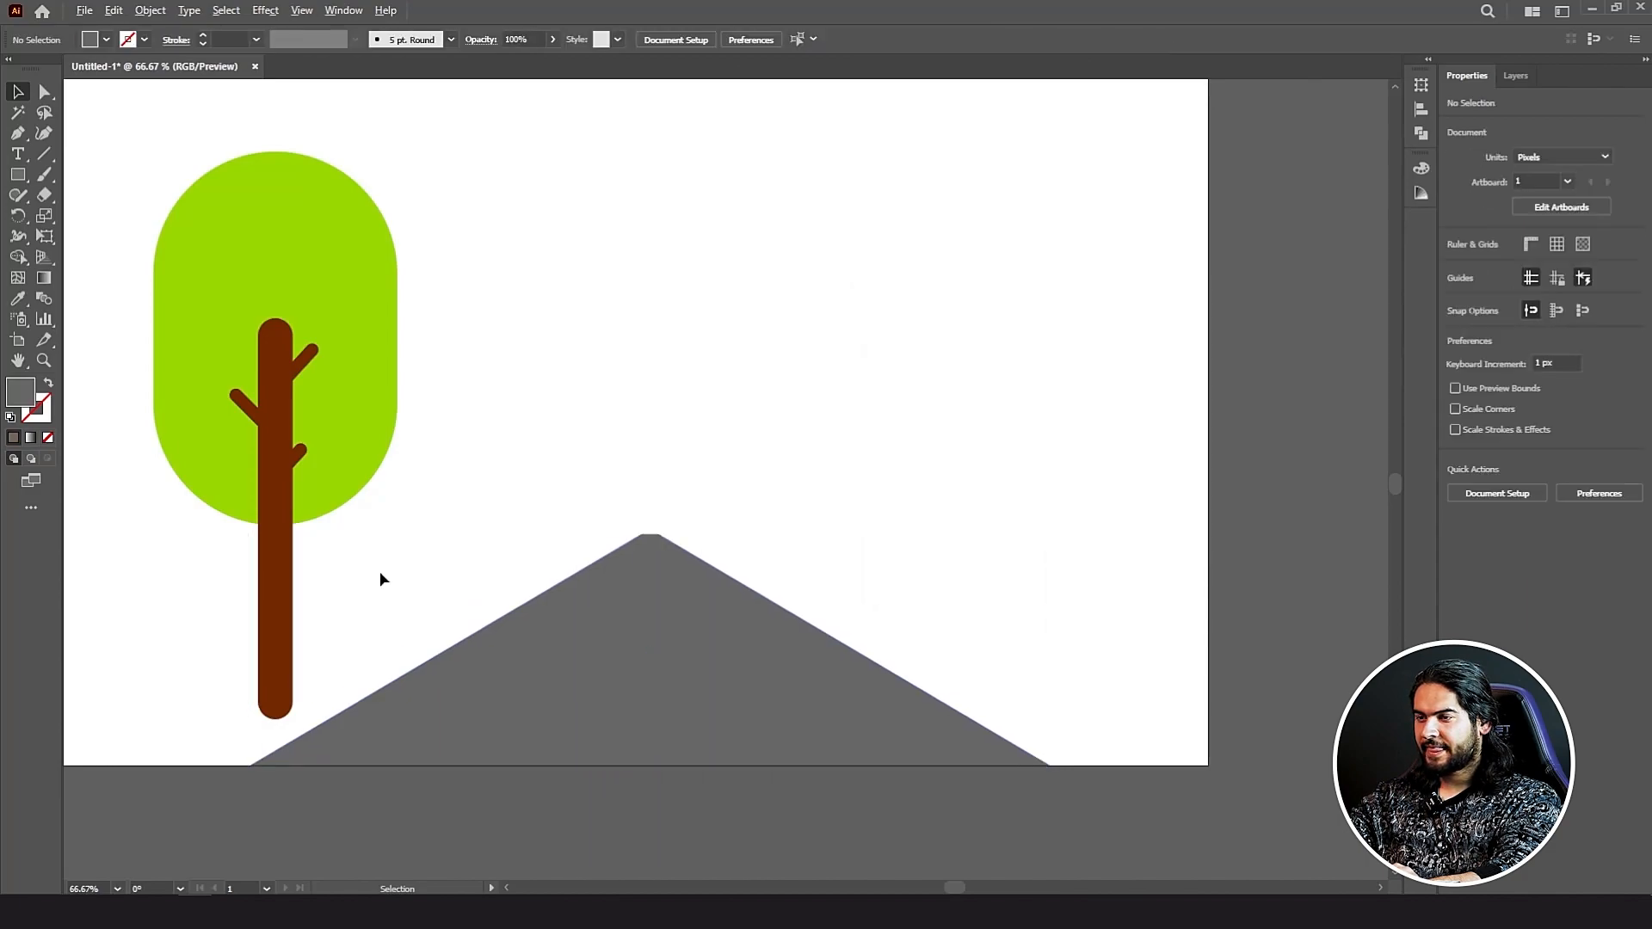
Step: Place the tree group at the artboard's lower left corner and make a scaled copy about 220 by 513 px receding to its right
{"action": "scroll", "coordinate": [380, 573], "scroll_direction": "down", "scroll_amount": 1}
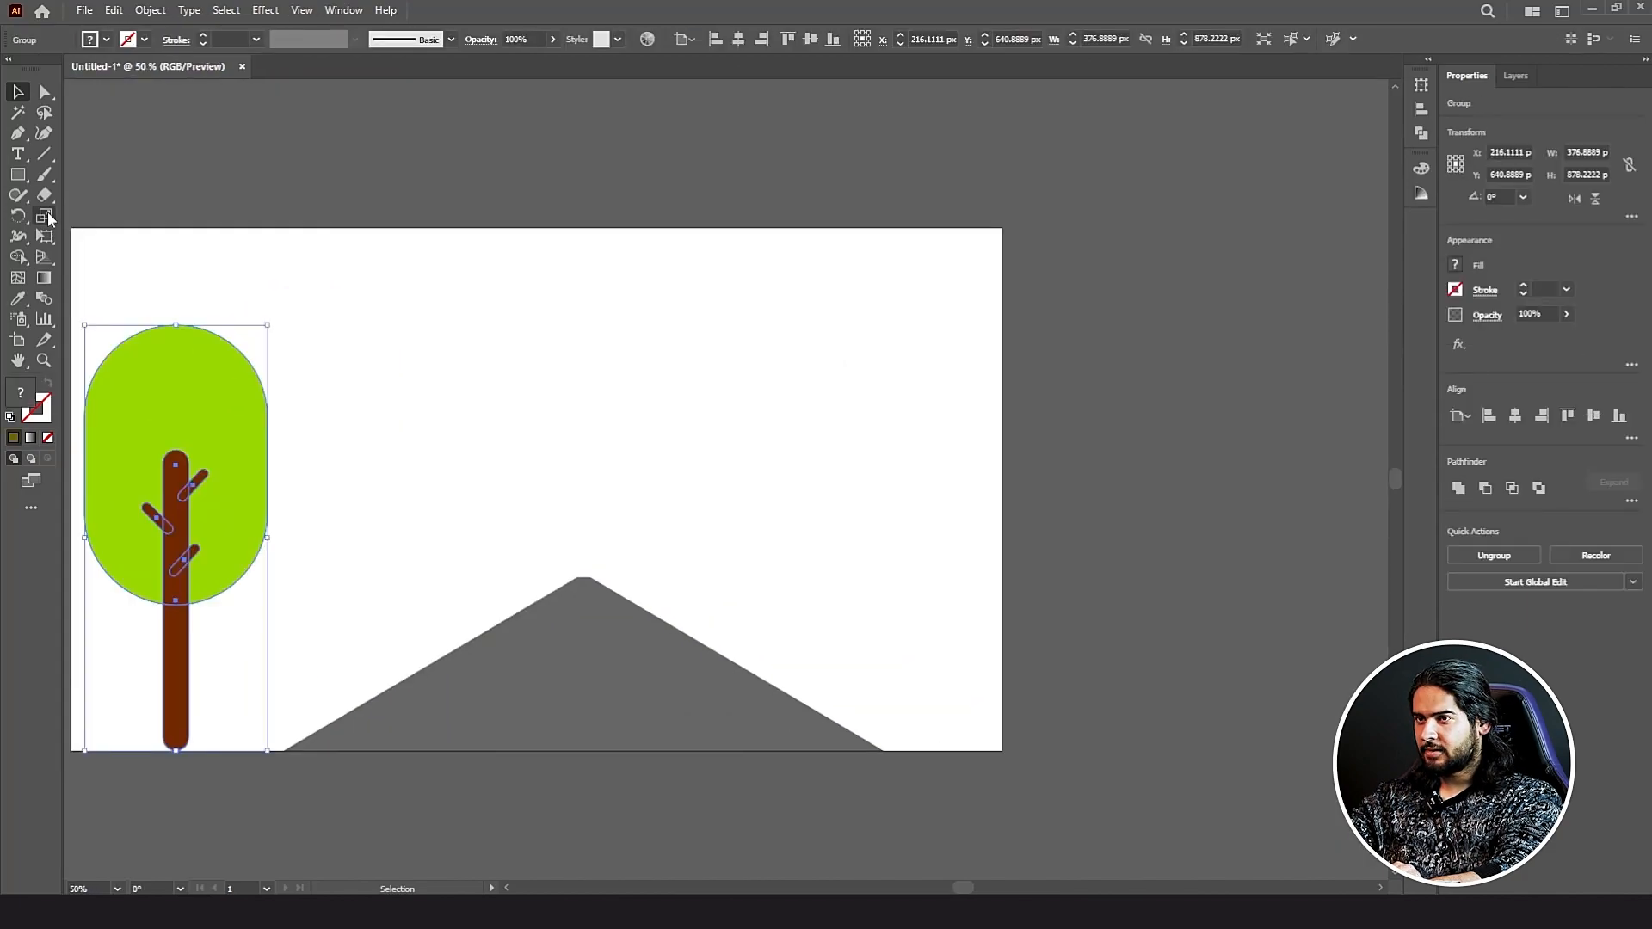
{"action": "left_click", "coordinate": [46, 217]}
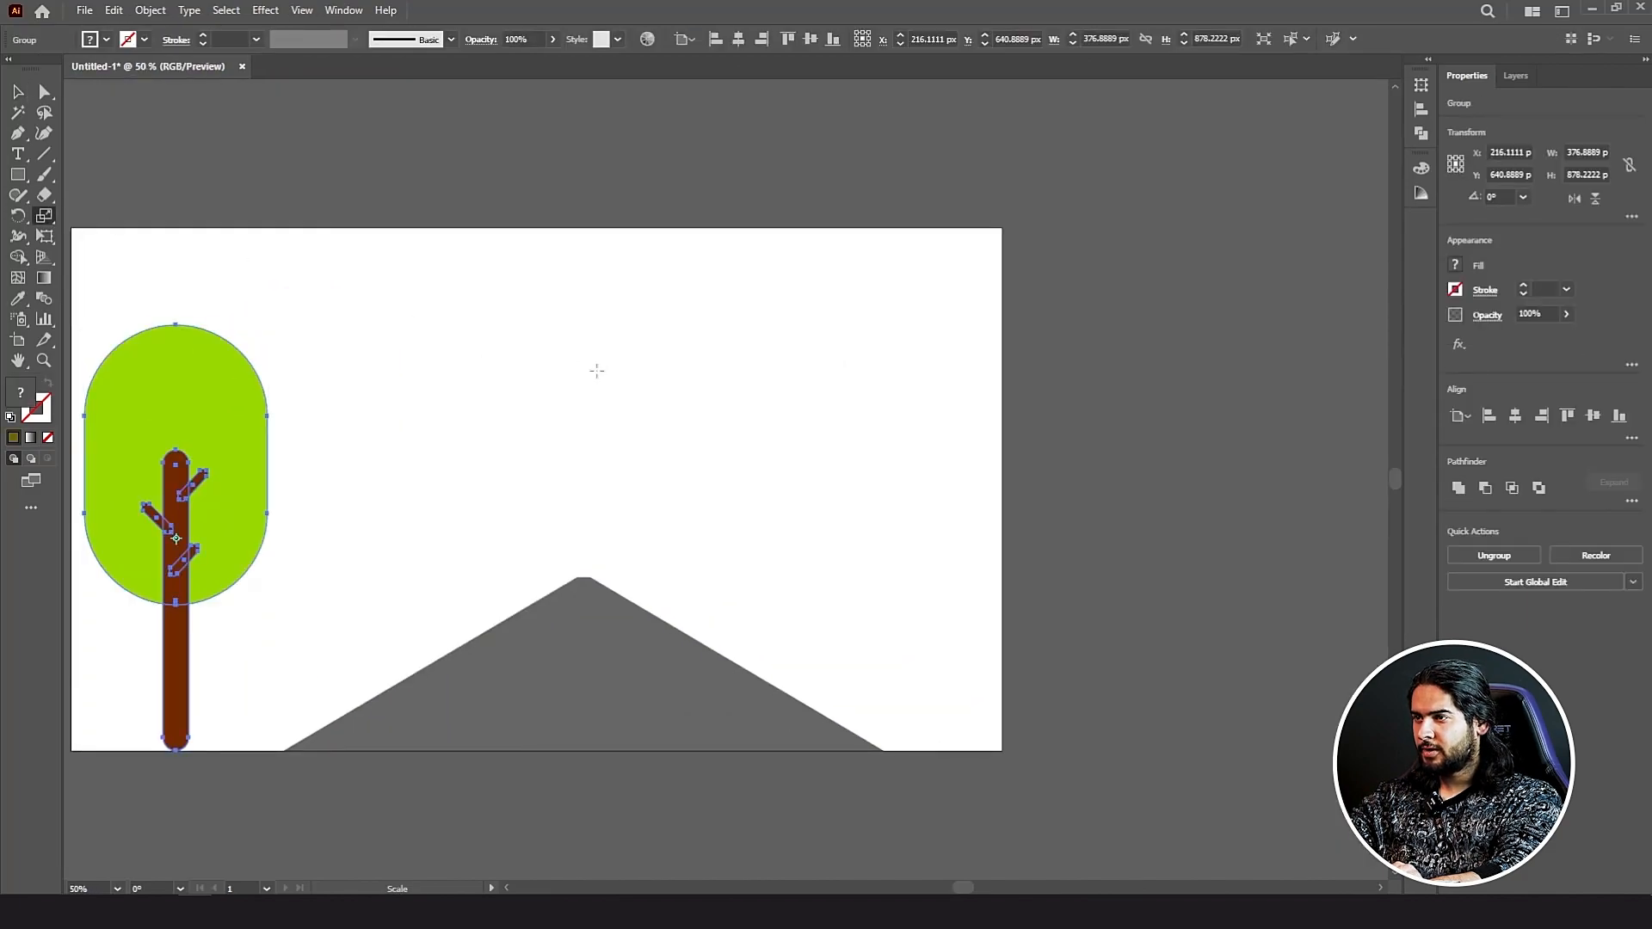
{"action": "left_click_drag", "start_coordinate": [227, 511], "coordinate": [374, 443]}
{"action": "key", "text": "ctrl+s"}
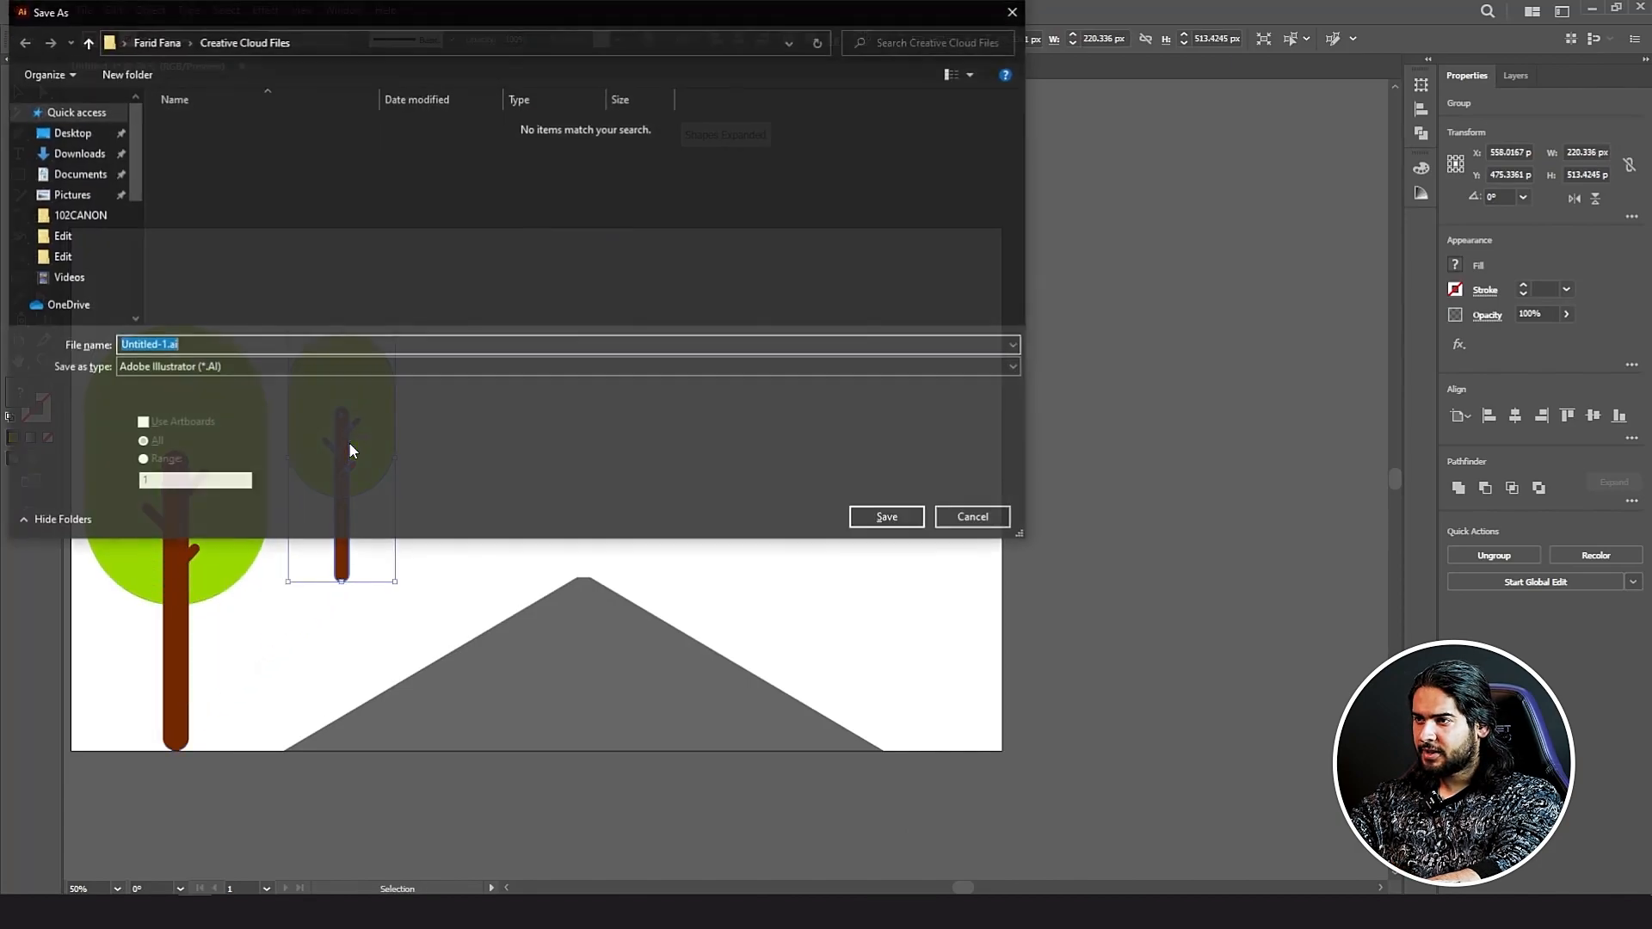
{"action": "left_click", "coordinate": [1001, 515]}
Step: Repeat the scaled copy six times to form a receding row of ever smaller trees
{"action": "key", "text": "ctrl+d"}
{"action": "key", "text": "ctrl+d"}
{"action": "key", "text": "ctrl+d"}
{"action": "key", "text": "ctrl+d"}
{"action": "key", "text": "ctrl+d"}
{"action": "key", "text": "ctrl+d"}
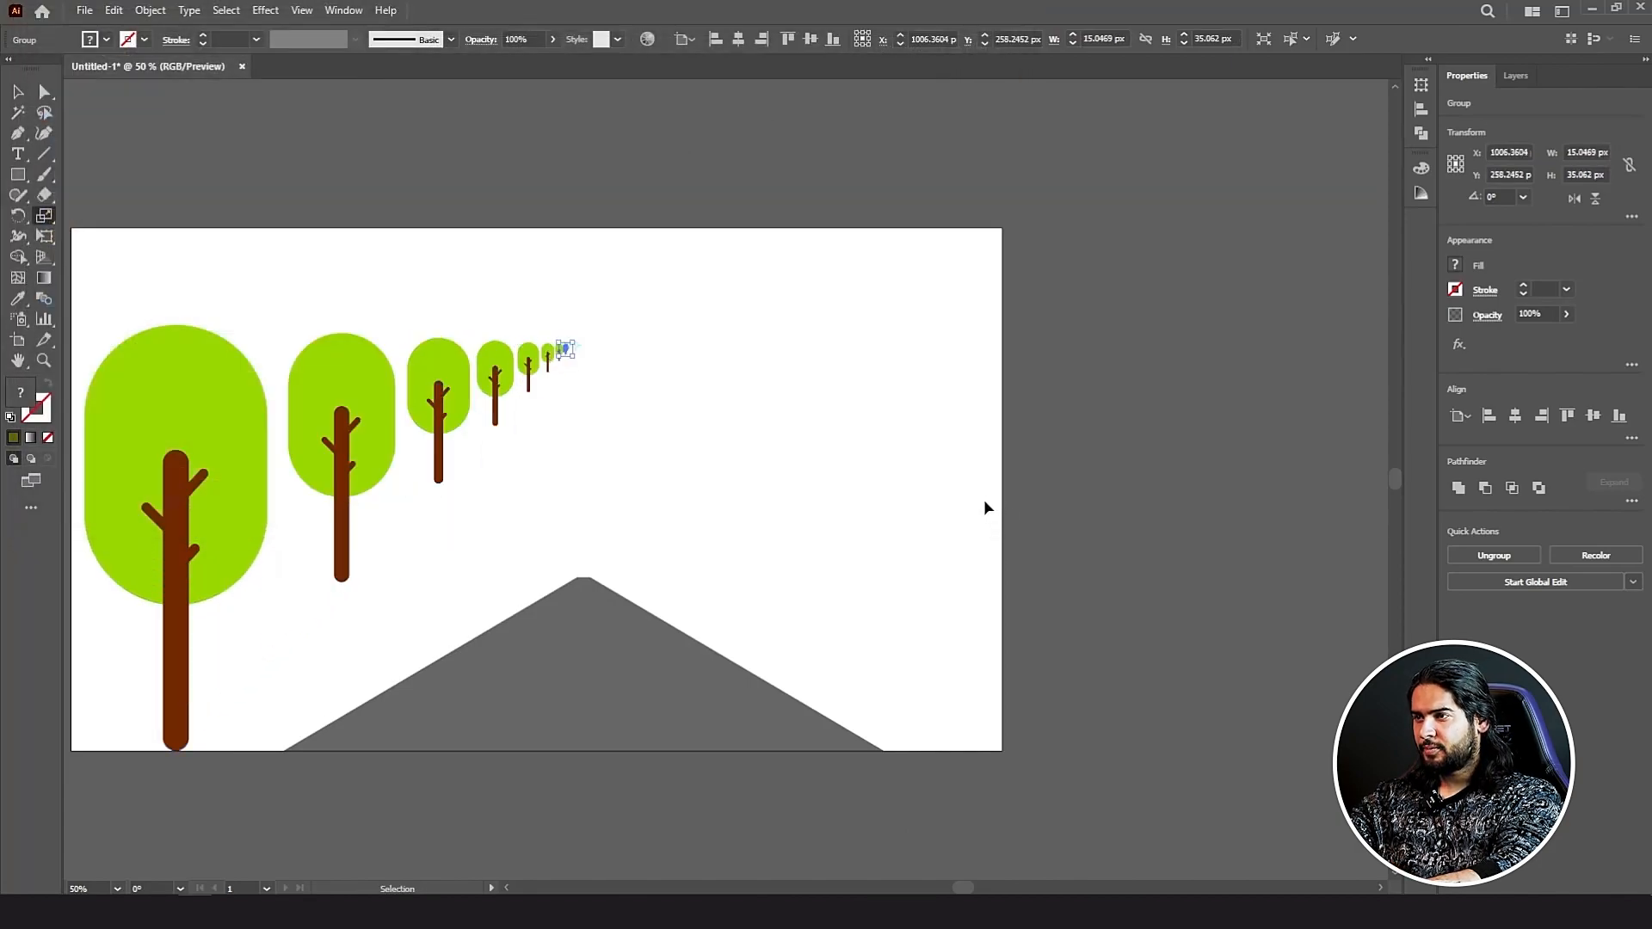
Step: Raise the grey road's narrow upper edge straight up to the height of the smallest trees
{"action": "left_click", "coordinate": [20, 92]}
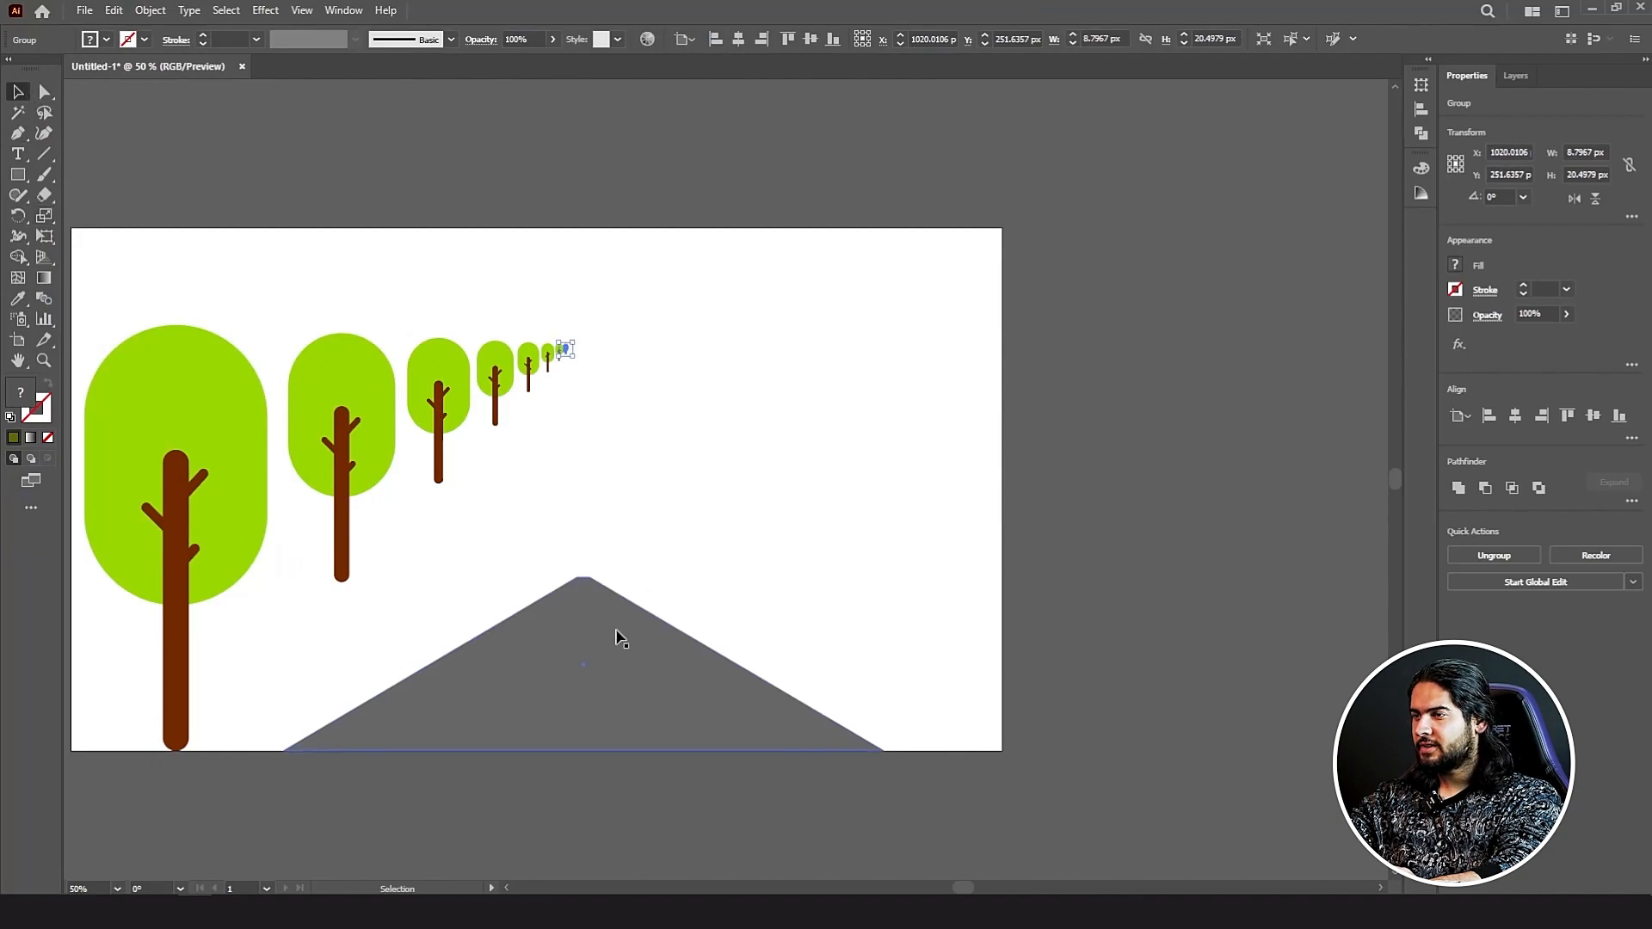
{"action": "left_click", "coordinate": [616, 634]}
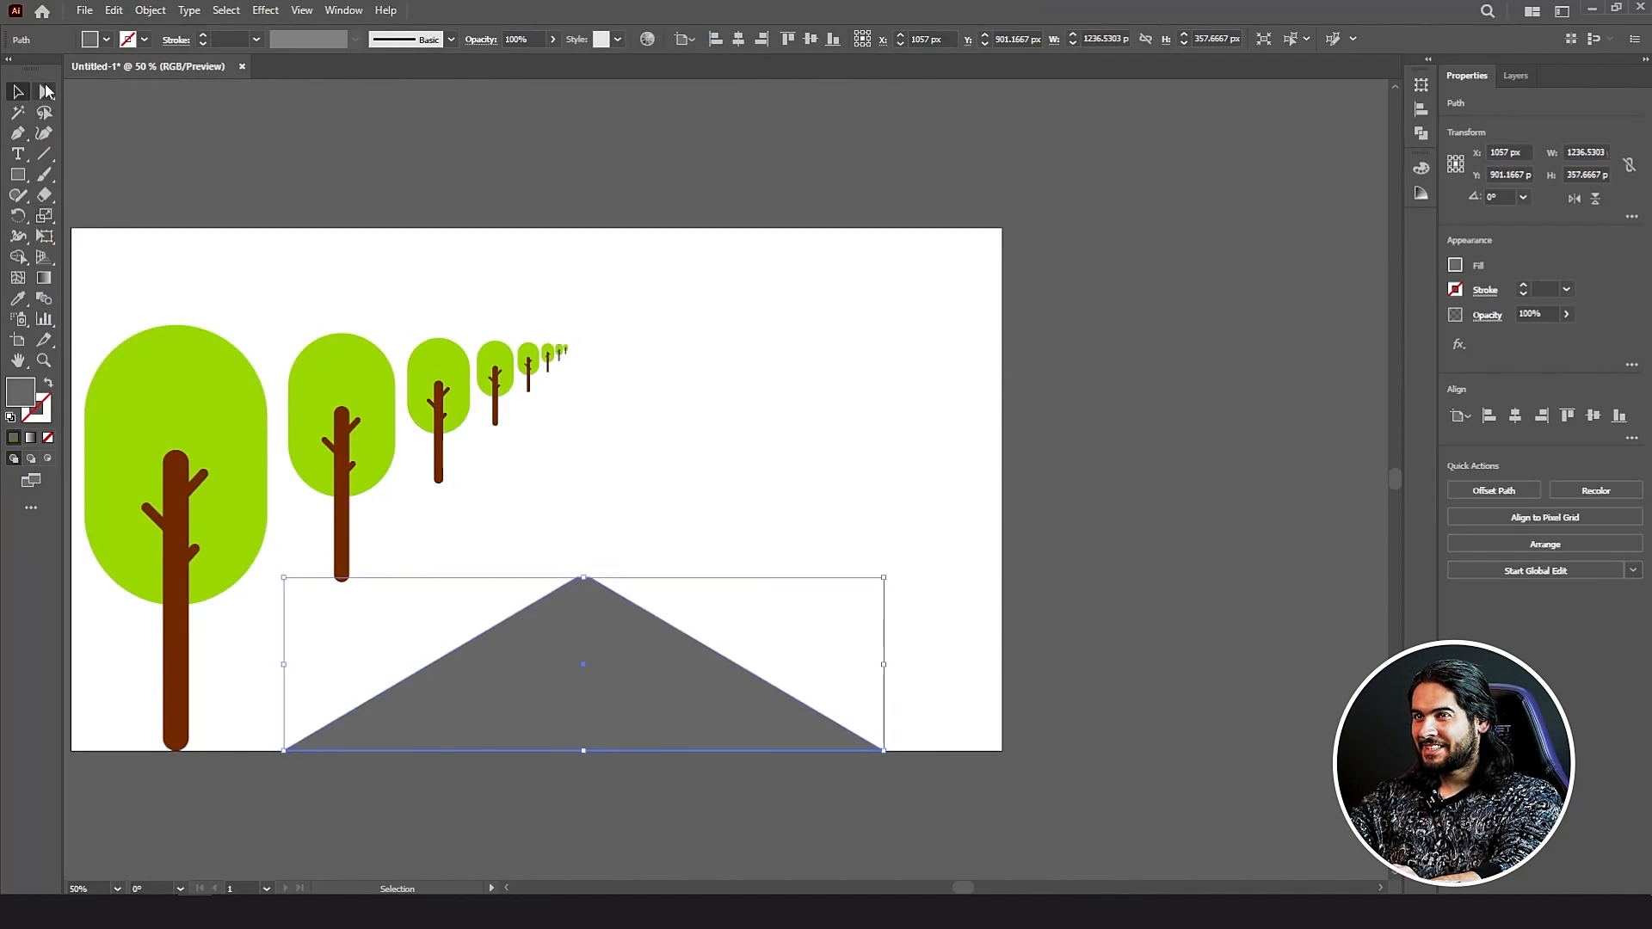
{"action": "left_click", "coordinate": [46, 91]}
{"action": "left_click_drag", "start_coordinate": [652, 574], "coordinate": [604, 356]}
{"action": "left_click", "coordinate": [679, 375]}
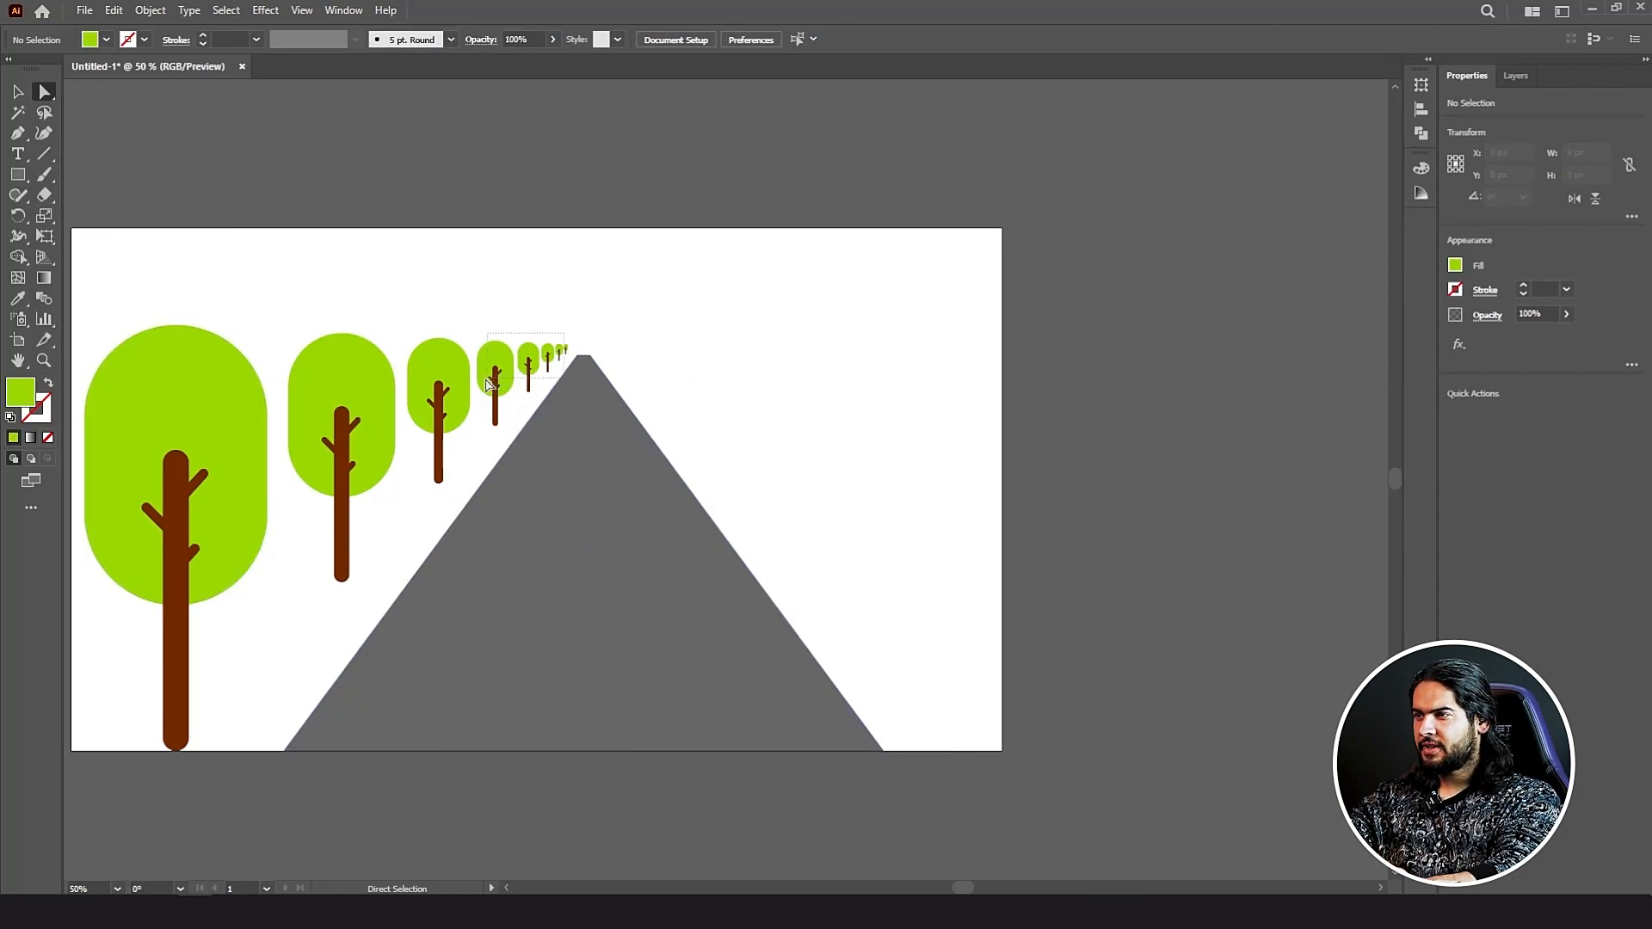
Step: Select all eight trees of the receding row and reflect a copy horizontally onto the other side of the road, leaving everything deselected
{"action": "left_click", "coordinate": [17, 93]}
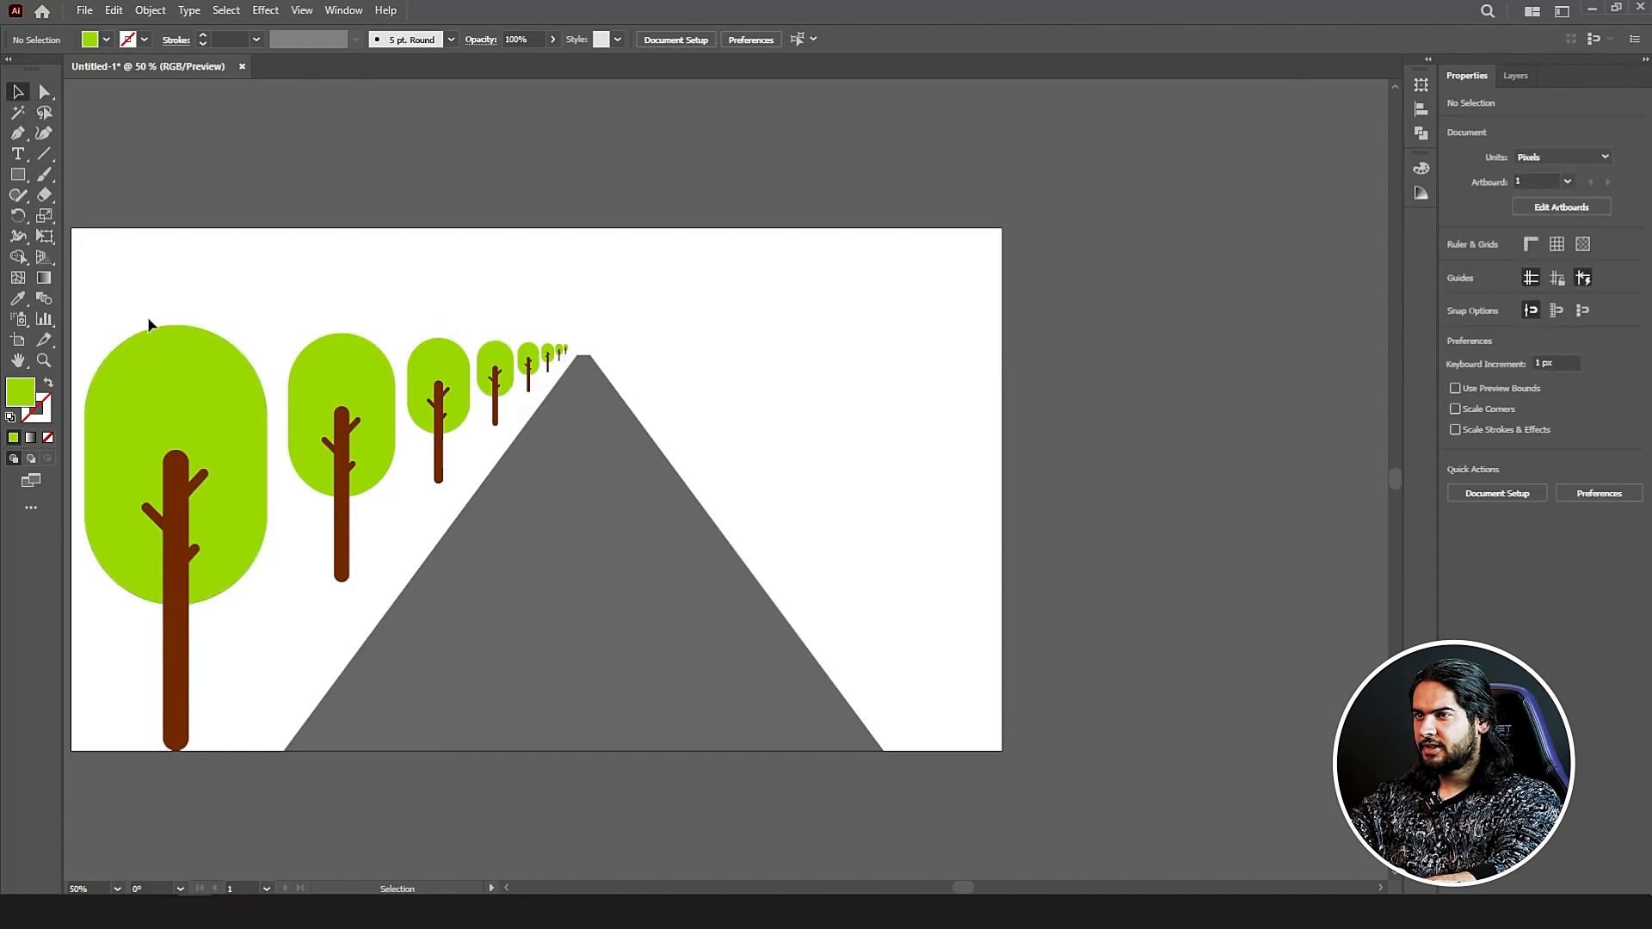
{"action": "left_click", "coordinate": [169, 452]}
{"action": "left_click", "coordinate": [343, 396], "text": "shift"}
{"action": "left_click", "coordinate": [439, 388], "text": "shift"}
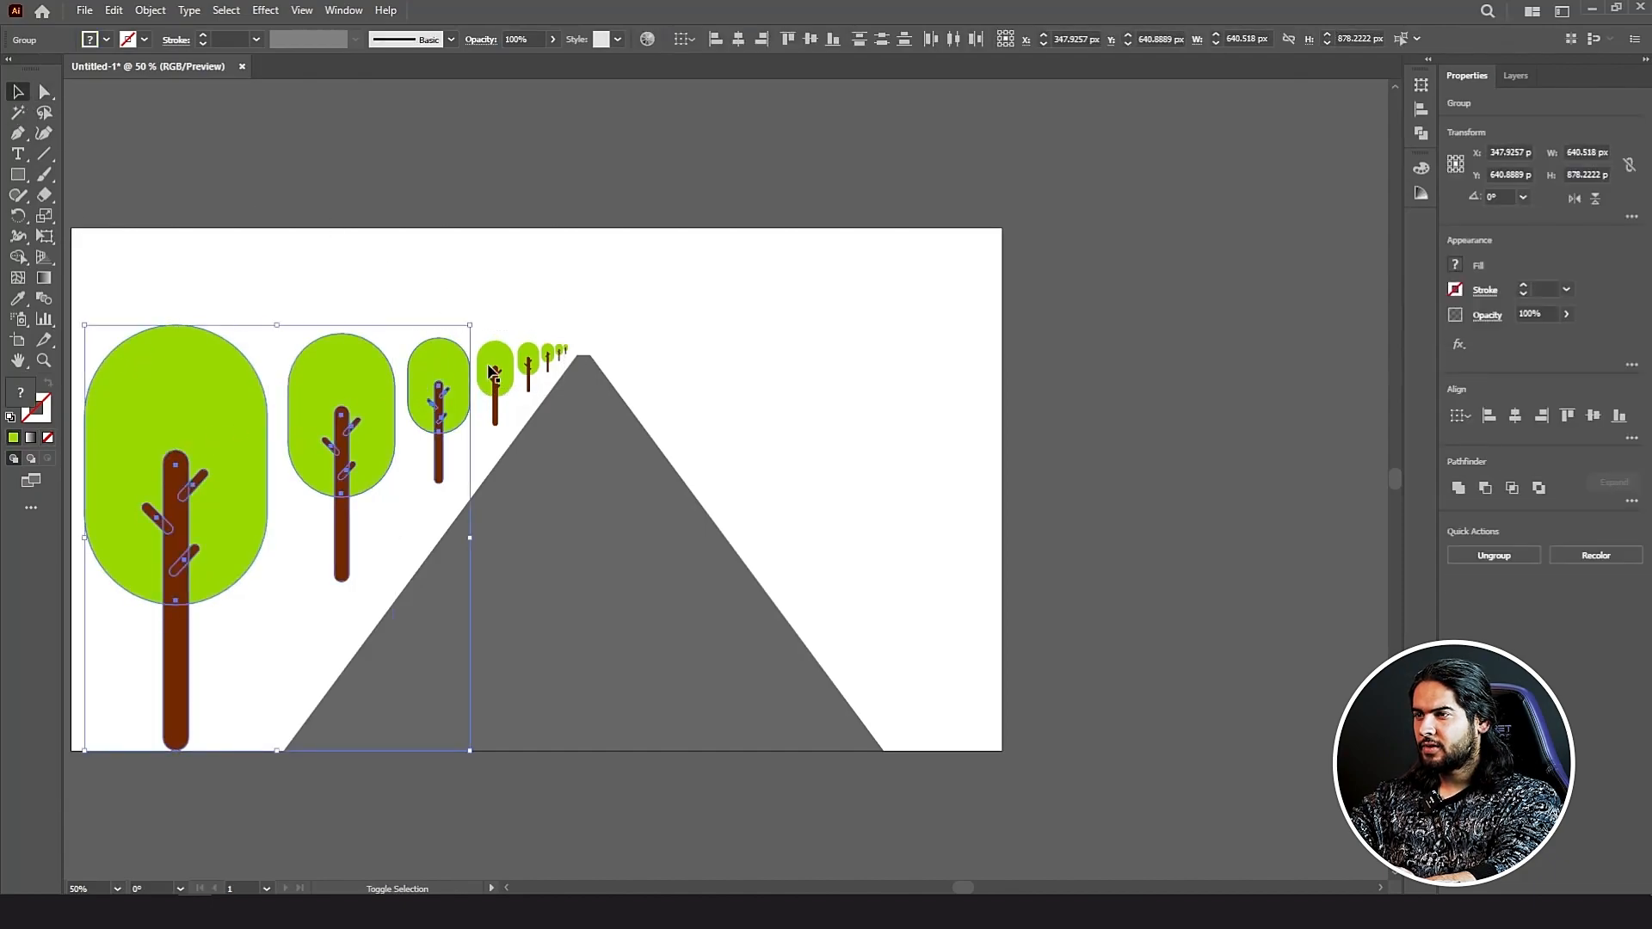
{"action": "left_click", "coordinate": [495, 370], "text": "shift"}
{"action": "left_click", "coordinate": [532, 360], "text": "shift"}
{"action": "left_click", "coordinate": [547, 354], "text": "shift"}
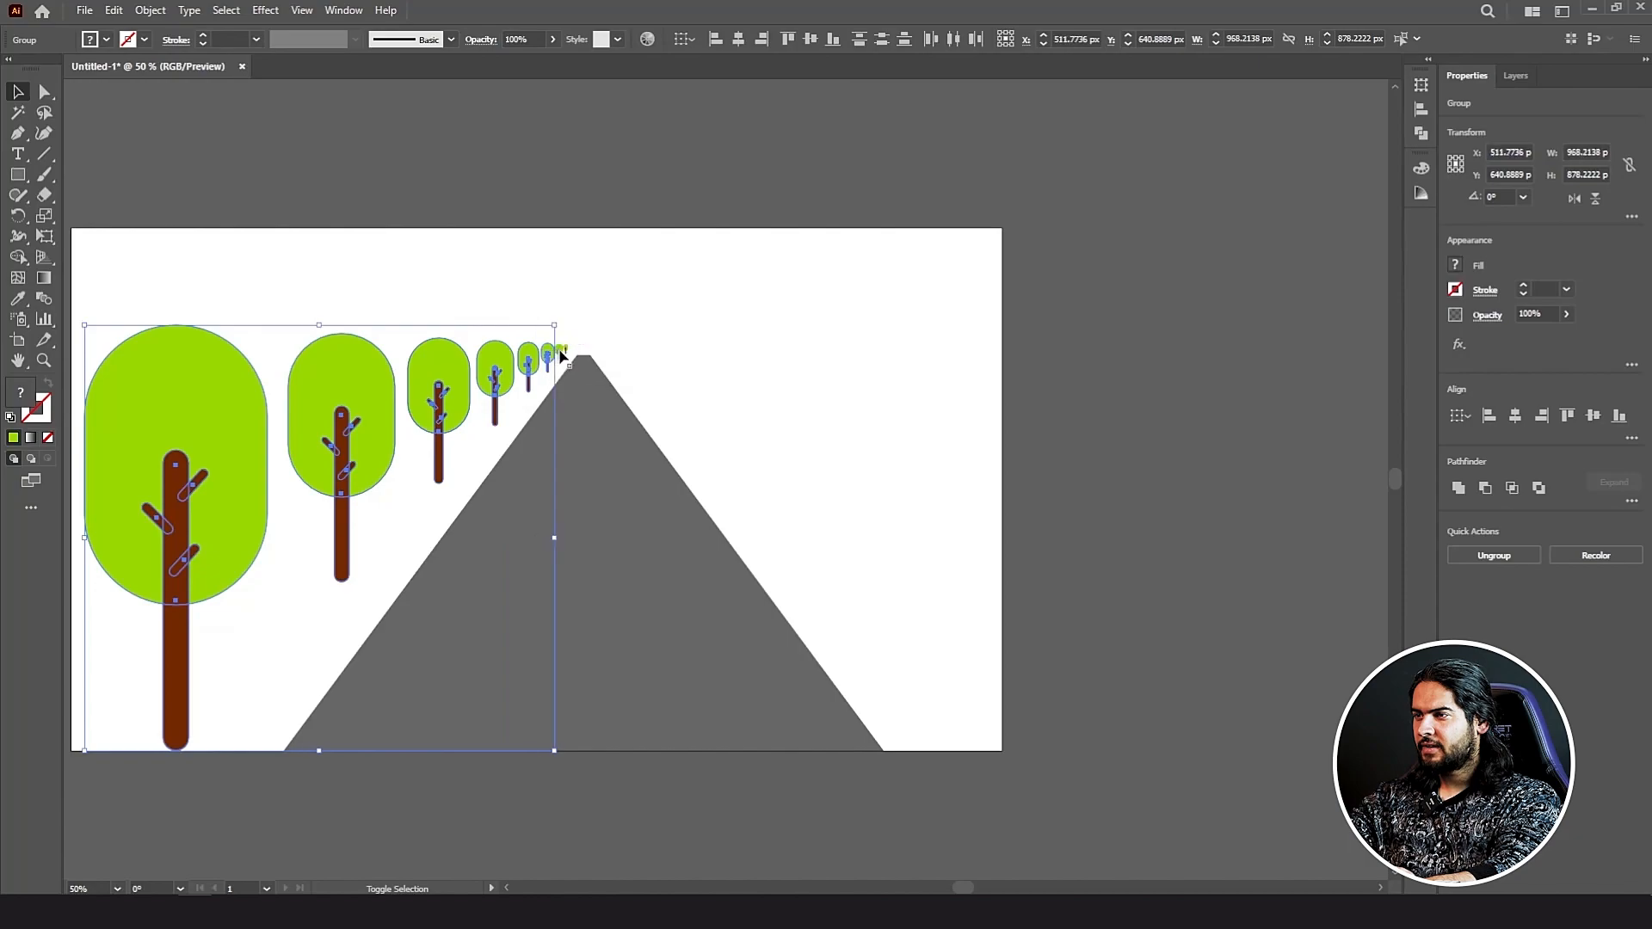
{"action": "left_click", "coordinate": [560, 351], "text": "shift"}
{"action": "left_click", "coordinate": [568, 353], "text": "shift"}
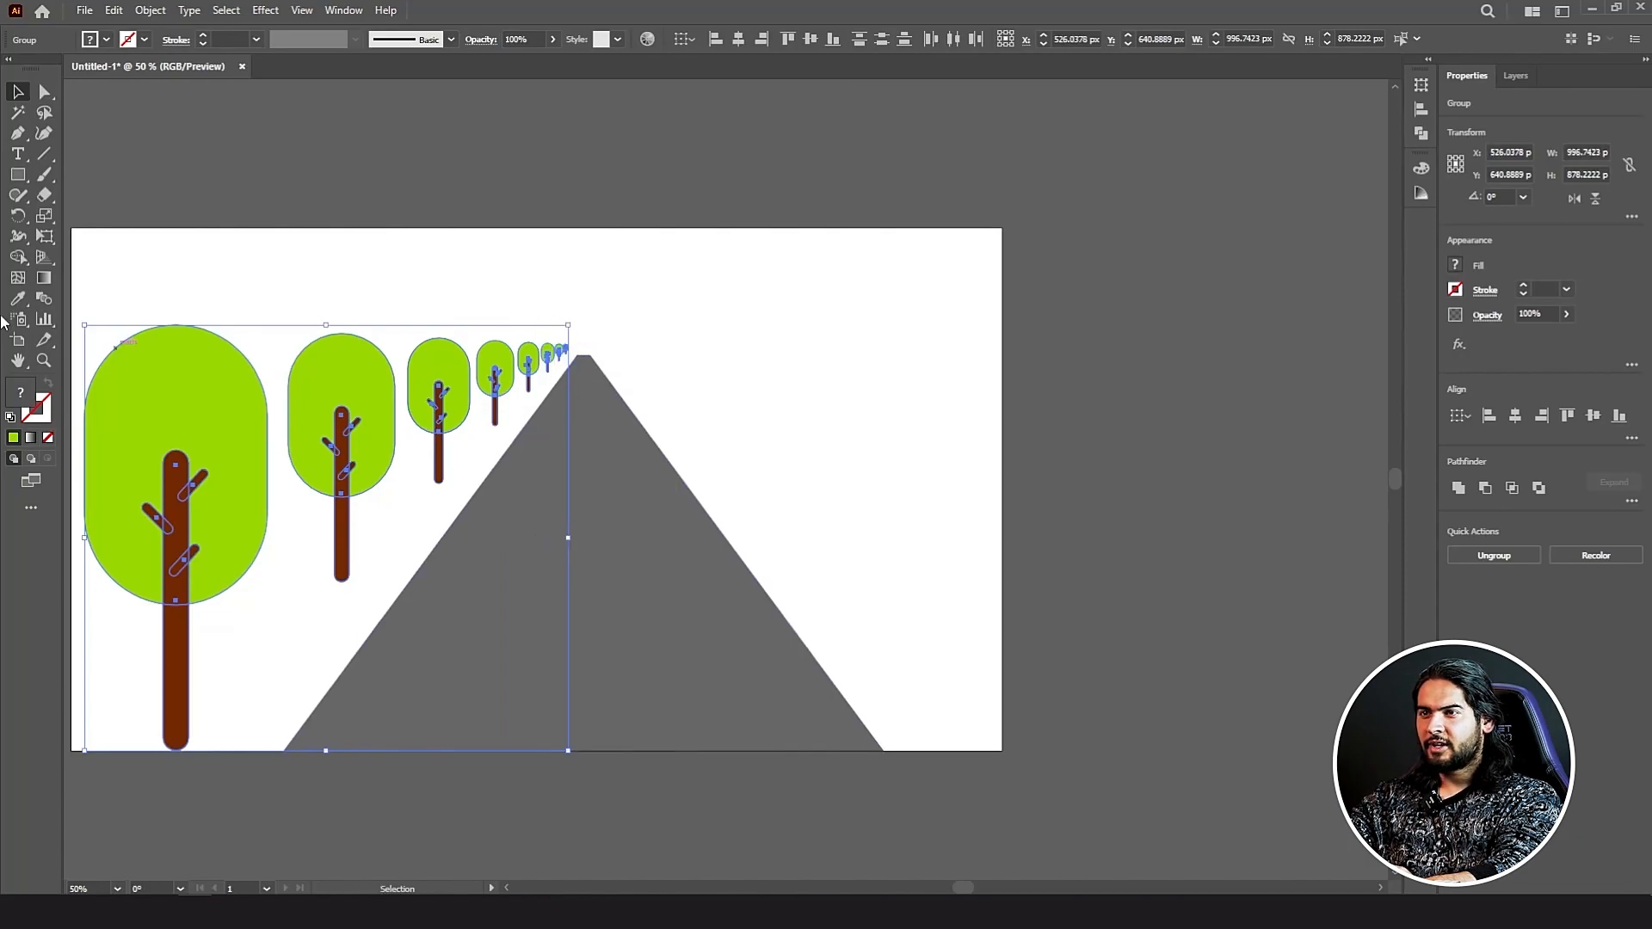
{"action": "left_click_drag", "start_coordinate": [17, 219], "coordinate": [81, 242]}
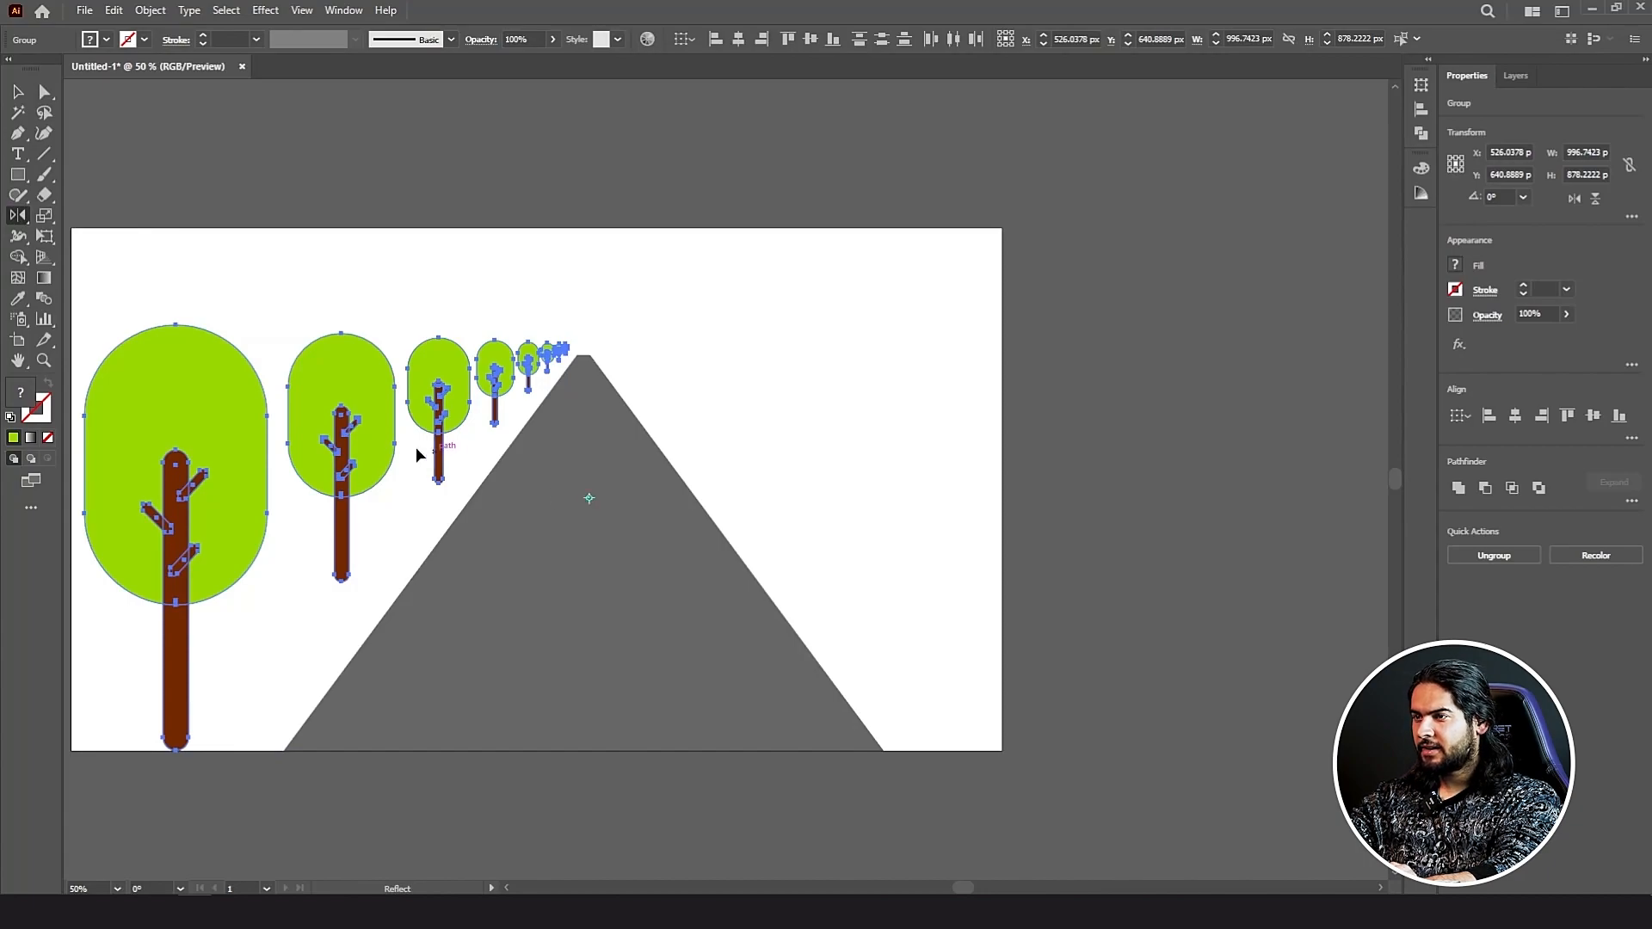
{"action": "left_click_drag", "start_coordinate": [376, 430], "coordinate": [493, 427]}
{"action": "left_click_drag", "start_coordinate": [650, 396], "coordinate": [717, 404]}
{"action": "left_click", "coordinate": [17, 91]}
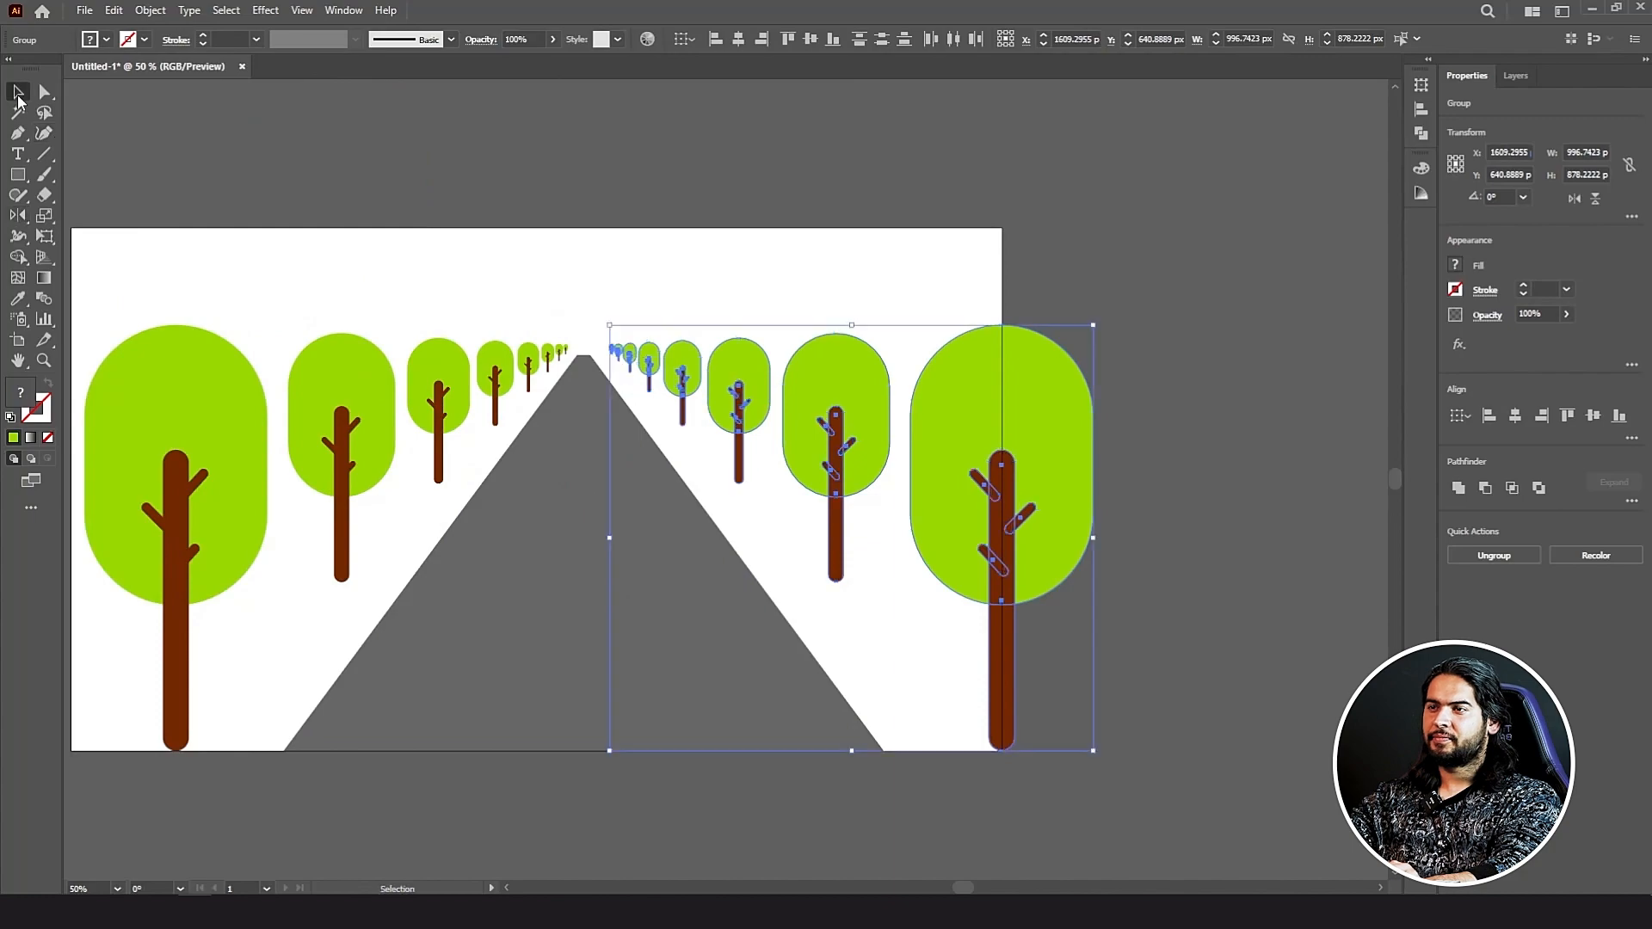
{"action": "left_click", "coordinate": [239, 229]}
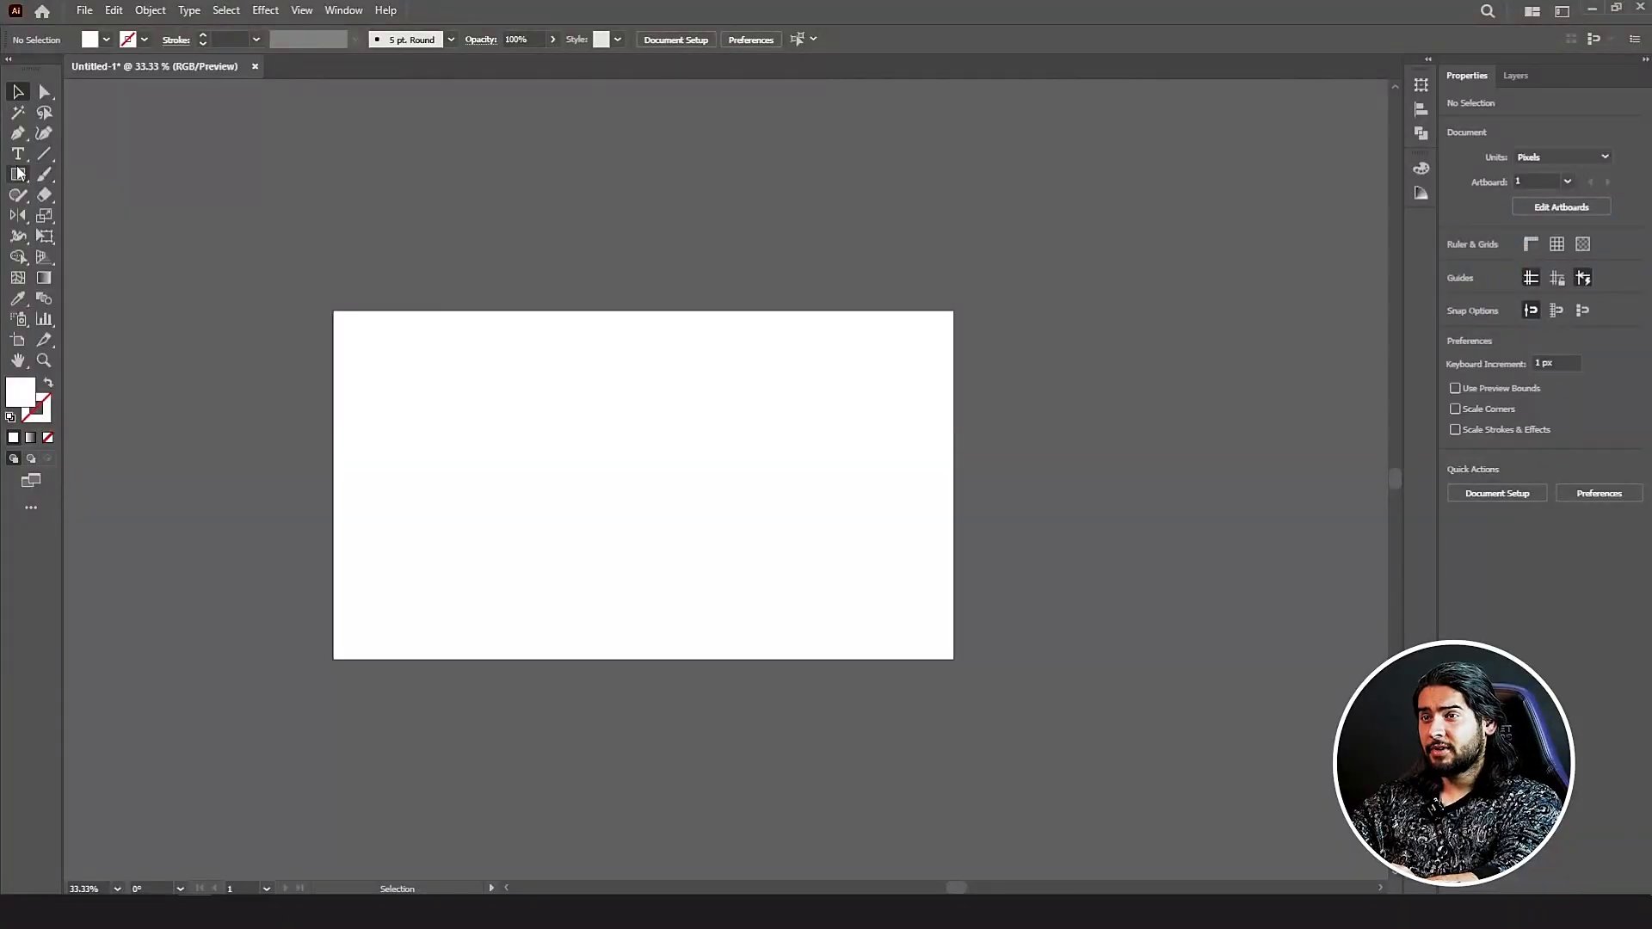
Step: Draw a square about 821 px wide with no fill and a black 000000 stroke of 4 pt
{"action": "left_click", "coordinate": [19, 173]}
{"action": "left_click_drag", "start_coordinate": [387, 350], "coordinate": [629, 615]}
{"action": "left_click", "coordinate": [48, 383]}
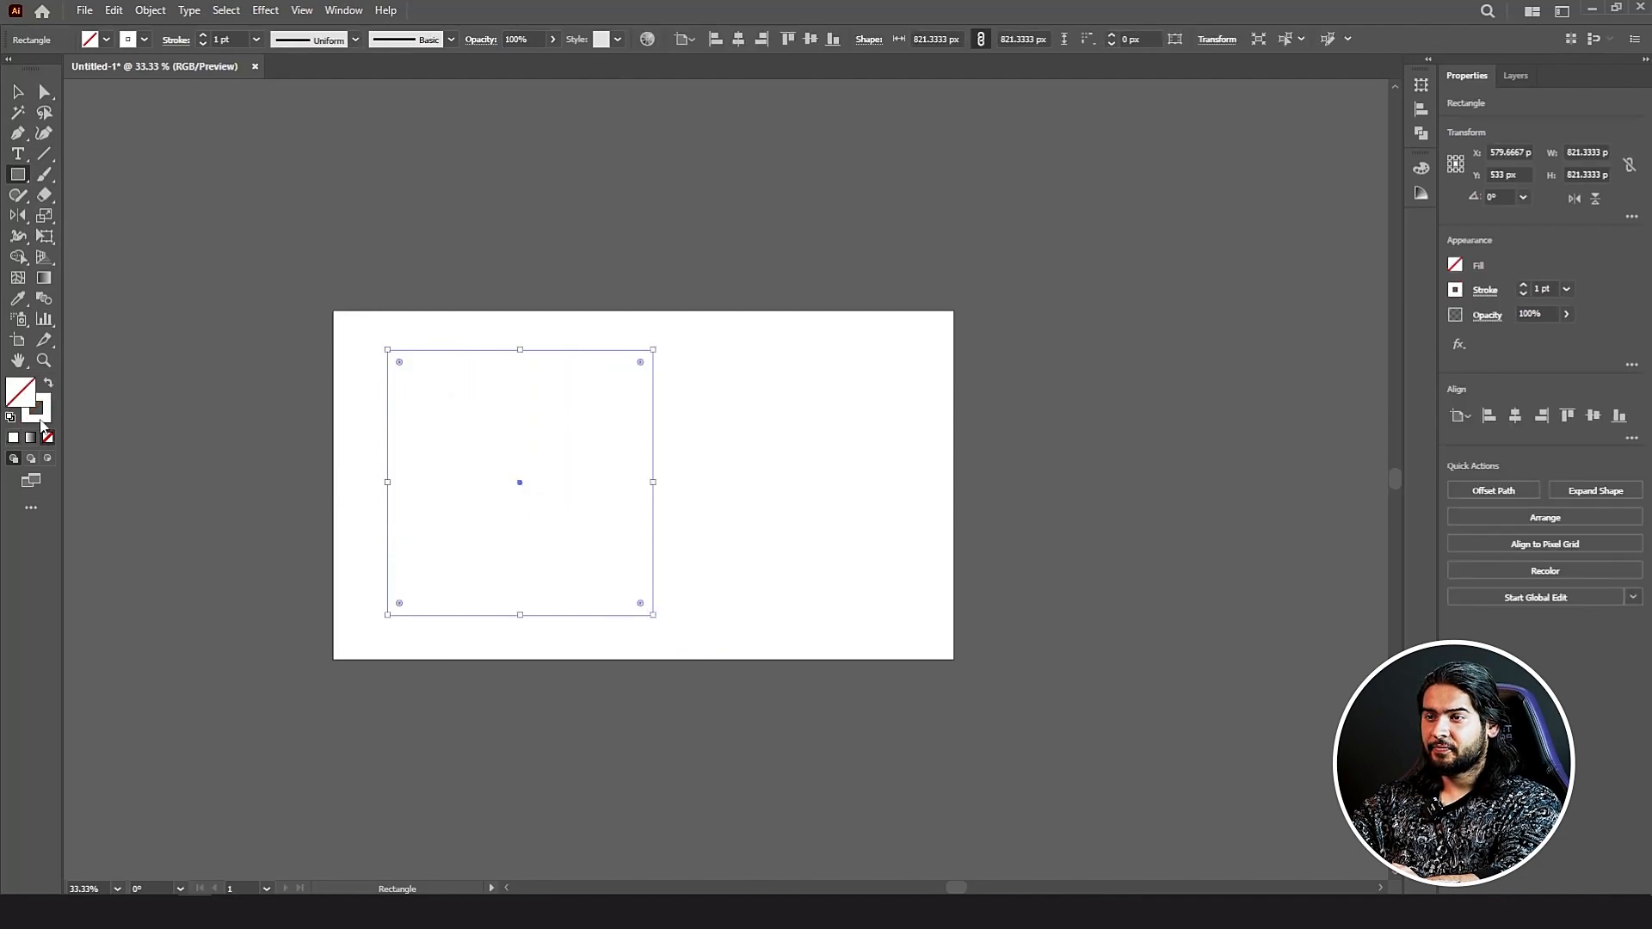
{"action": "double_click", "coordinate": [36, 408]}
{"action": "mouse_move", "coordinate": [886, 540]}
{"action": "left_mouse_down"}
{"action": "mouse_move", "coordinate": [781, 545]}
{"action": "mouse_move", "coordinate": [769, 573]}
{"action": "left_mouse_up"}
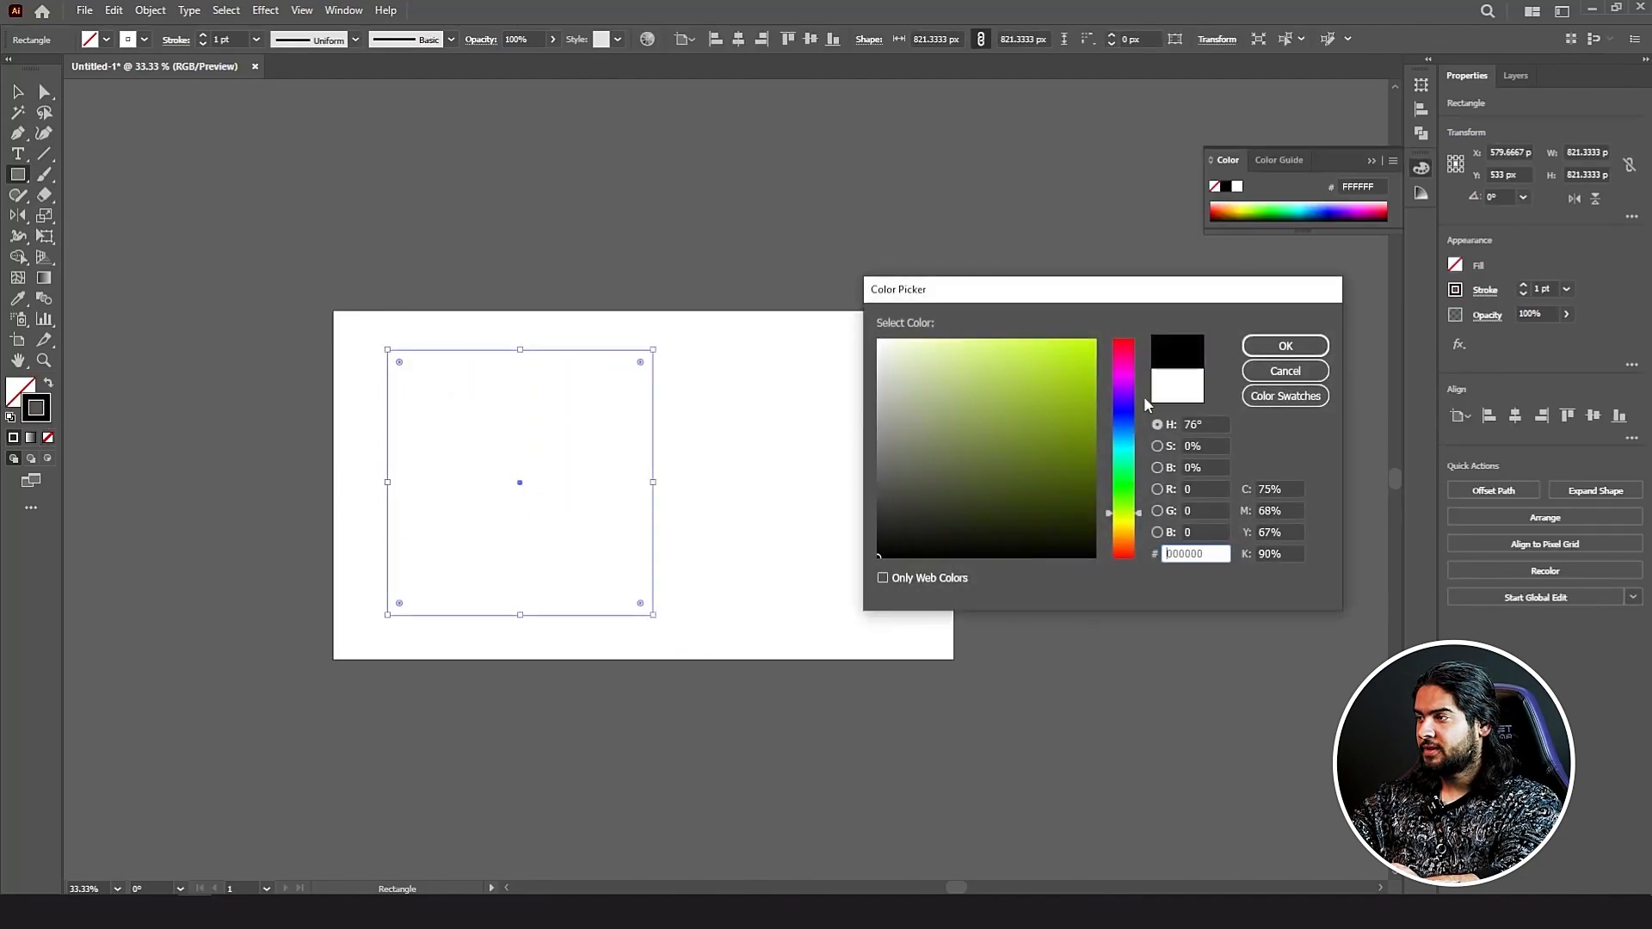
{"action": "left_click", "coordinate": [1285, 345]}
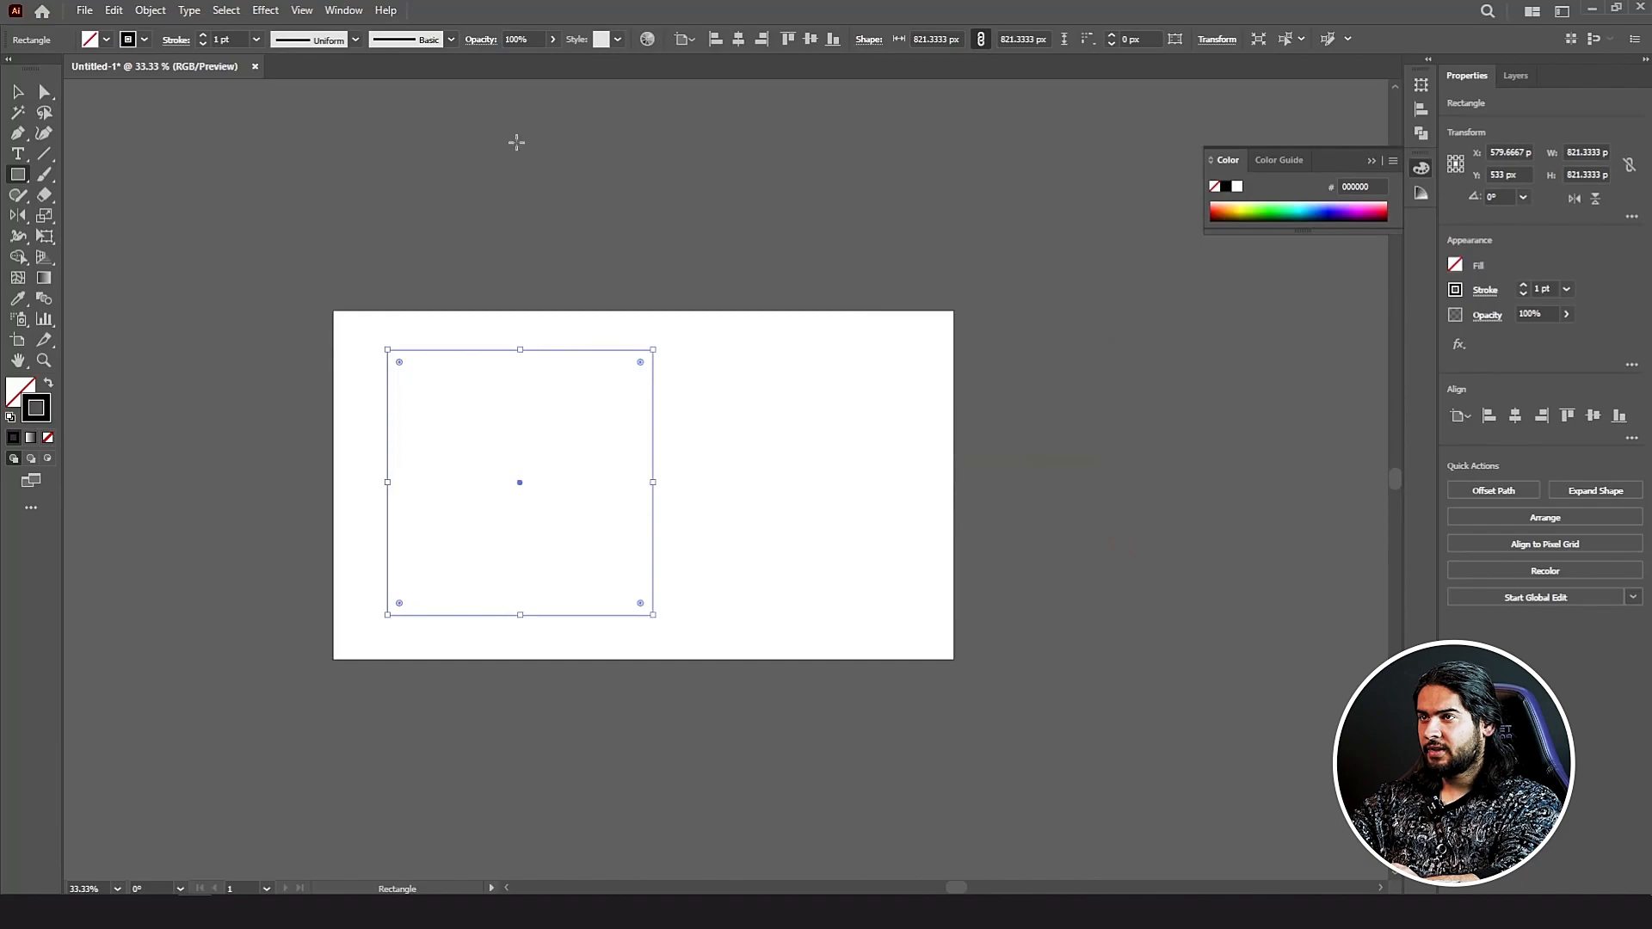
{"action": "left_click", "coordinate": [204, 37]}
{"action": "left_click", "coordinate": [204, 37]}
{"action": "left_click", "coordinate": [204, 37]}
Step: Make a slightly smaller scaled copy of the square about its centre with the Scale tool
{"action": "left_click", "coordinate": [48, 217]}
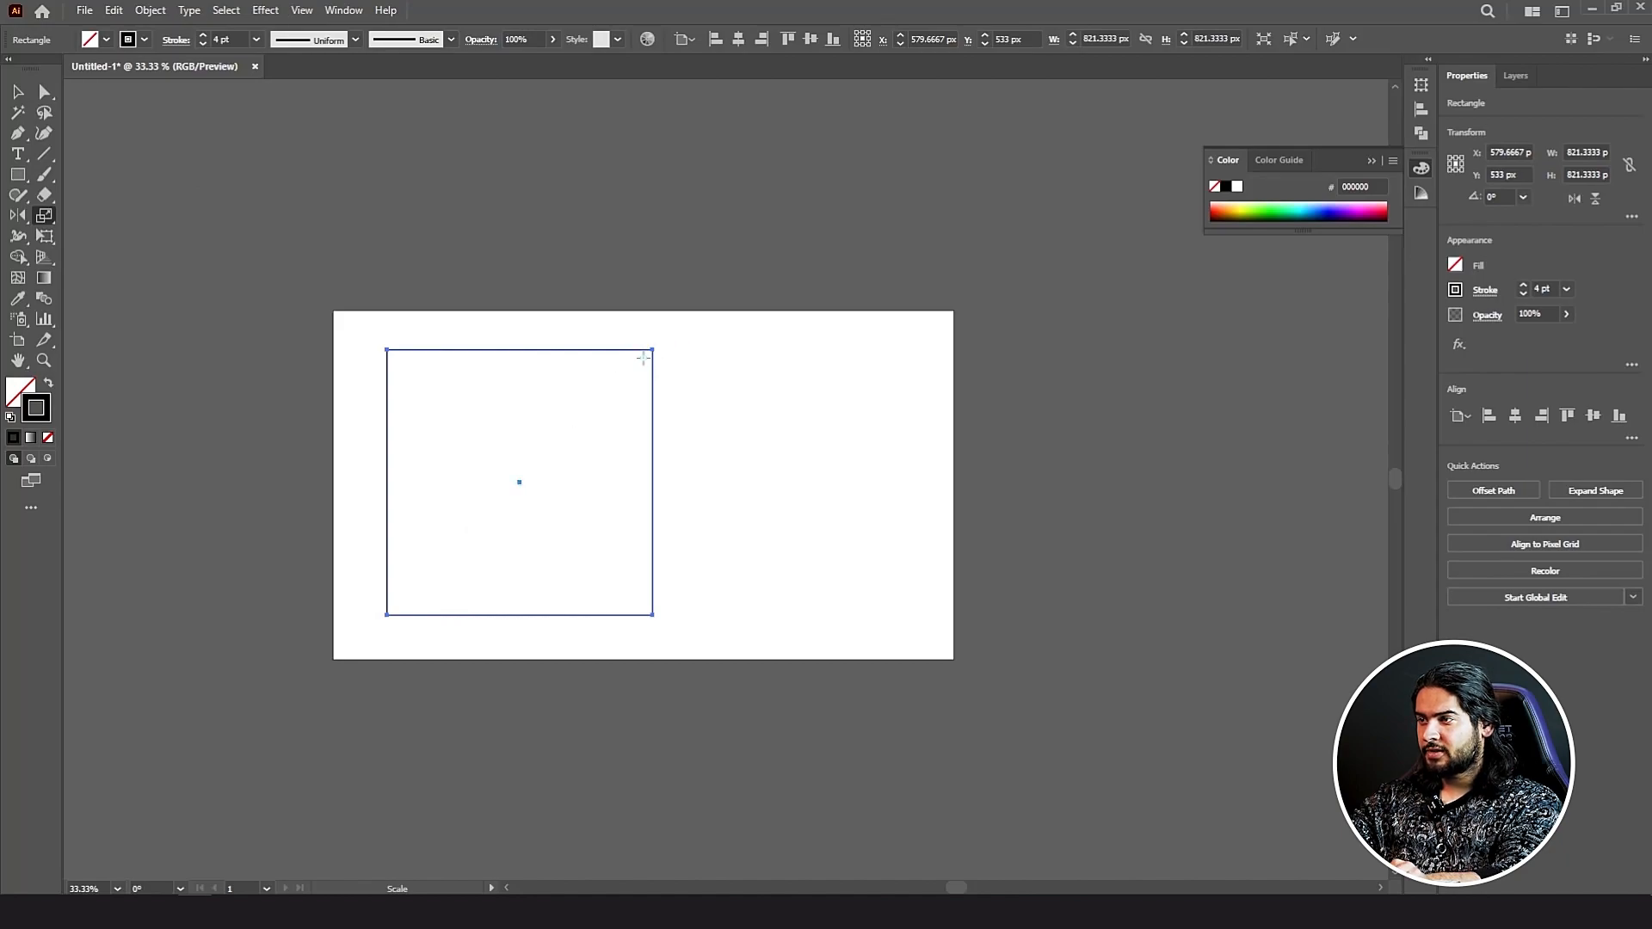
{"action": "left_click", "coordinate": [520, 480], "text": "alt"}
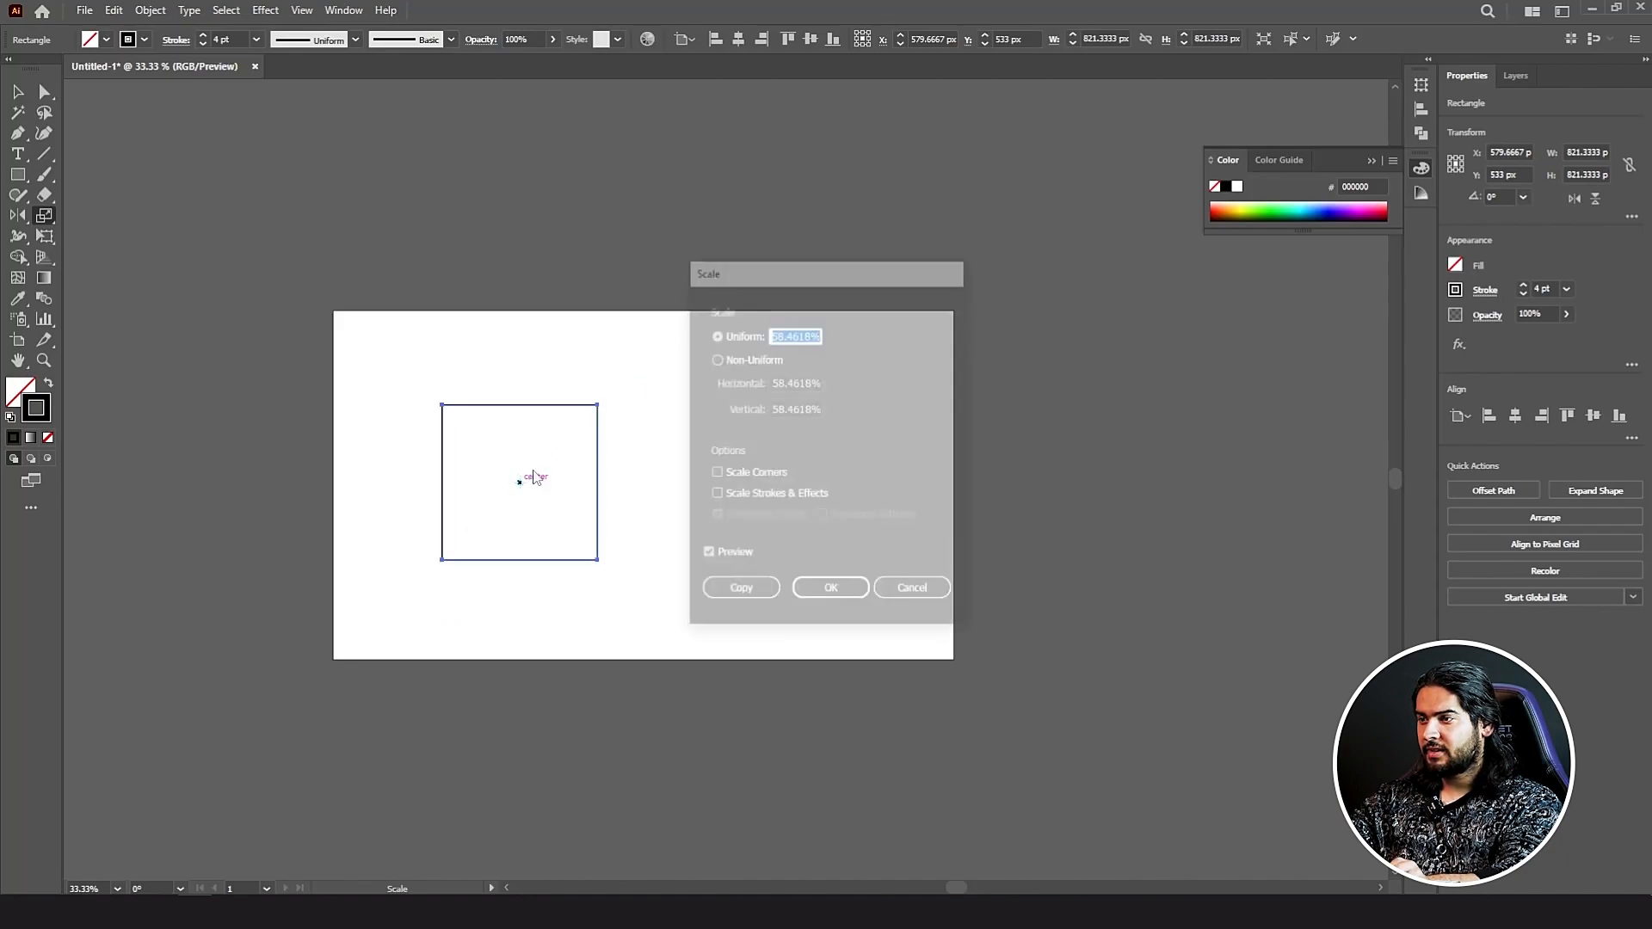
{"action": "left_click", "coordinate": [914, 590]}
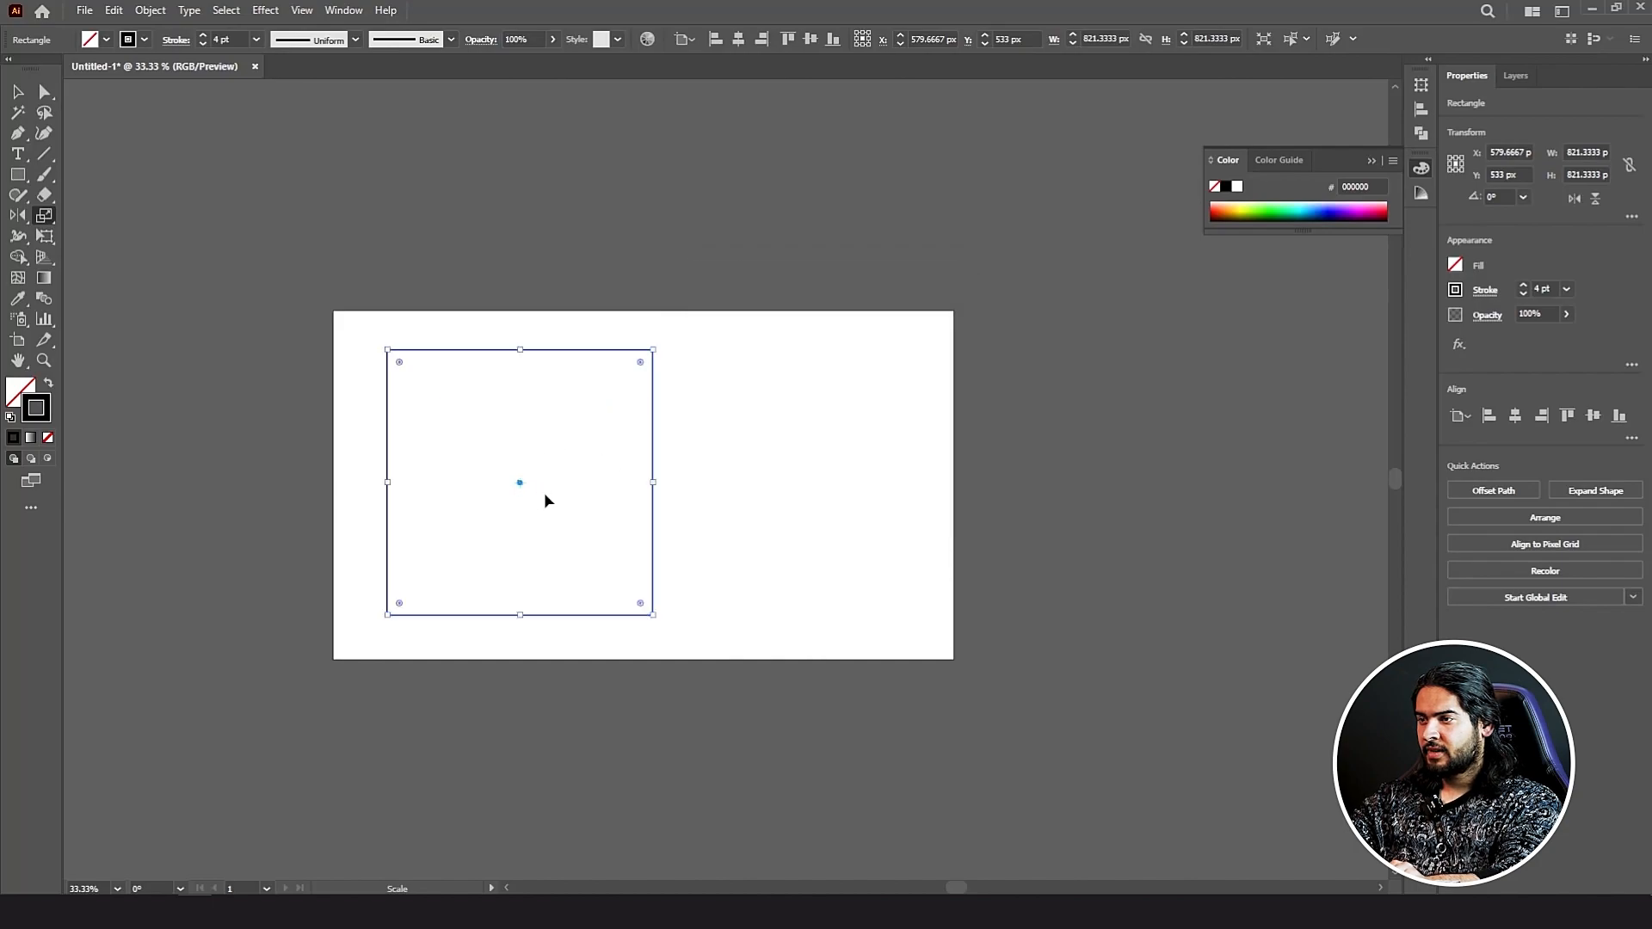
{"action": "key", "text": "ctrl+z"}
{"action": "left_click_drag", "start_coordinate": [652, 350], "coordinate": [637, 380]}
Step: Repeat the scaled copy until nested squares fill the shape down to its centre
{"action": "key", "text": "ctrl+d"}
{"action": "key", "text": "ctrl+d"}
{"action": "key", "text": "ctrl+d"}
{"action": "key", "text": "ctrl+d"}
{"action": "key", "text": "ctrl+d"}
{"action": "key", "text": "ctrl+d"}
{"action": "key", "text": "ctrl+d"}
{"action": "key", "text": "ctrl+d"}
{"action": "key", "text": "ctrl+d"}
{"action": "key", "text": "ctrl+d"}
{"action": "key", "text": "ctrl+d"}
{"action": "key", "text": "ctrl+d"}
{"action": "key", "text": "ctrl+d"}
{"action": "key", "text": "ctrl+d"}
{"action": "key", "text": "ctrl+d"}
{"action": "key", "text": "ctrl+d"}
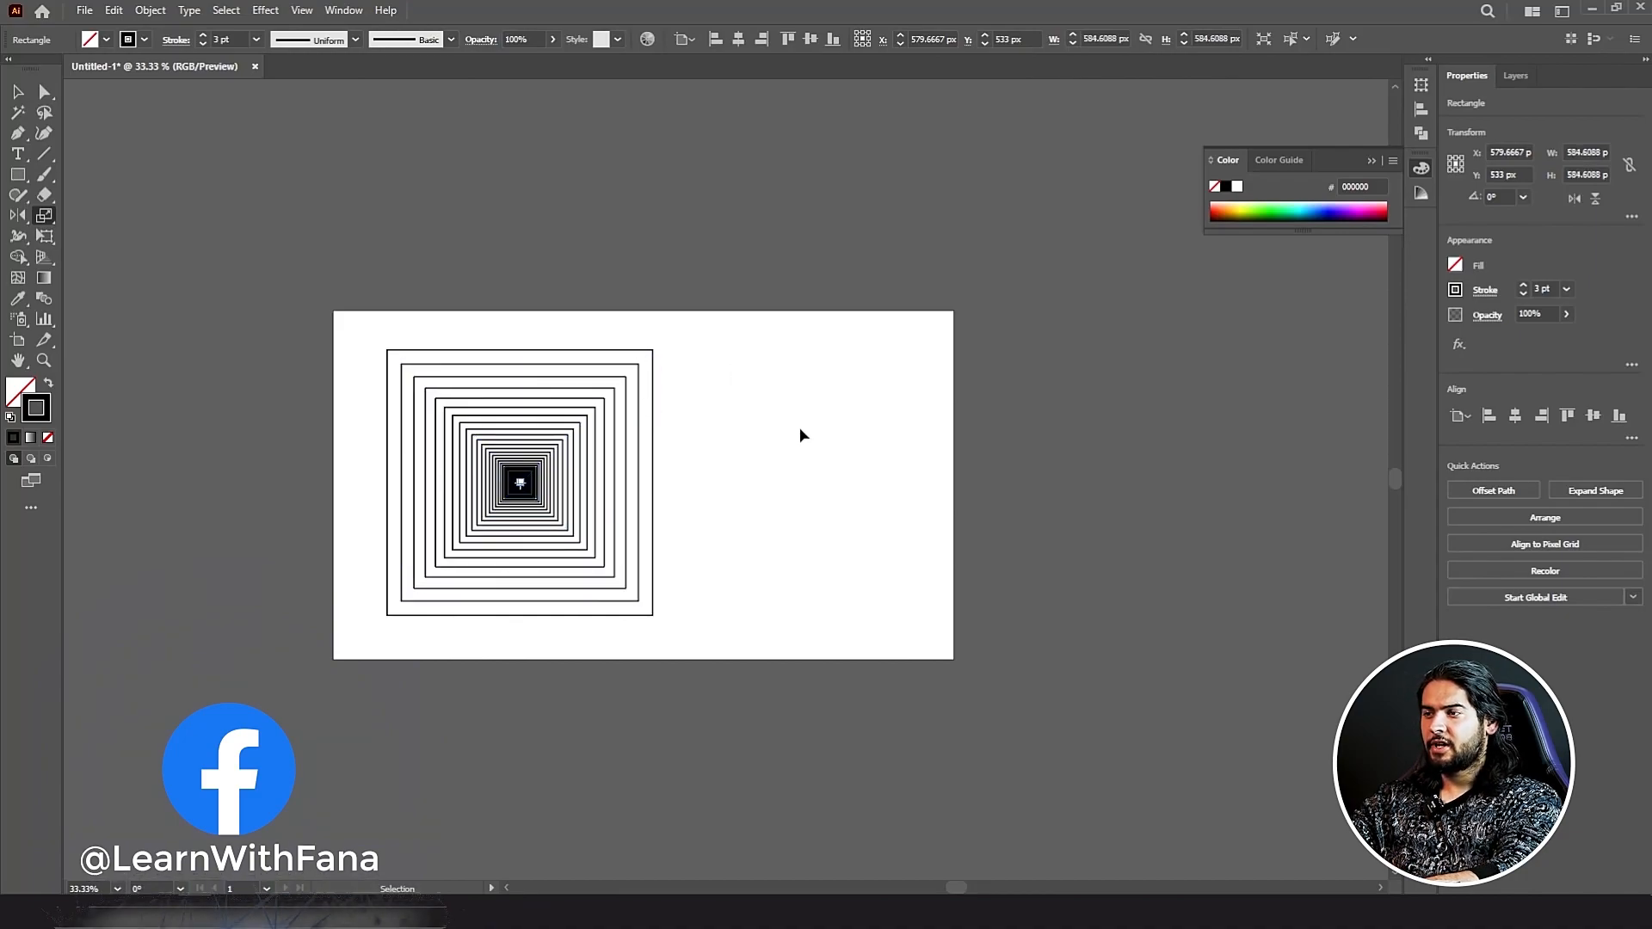
Step: Select all the nested squares and delete them
{"action": "left_click", "coordinate": [18, 92]}
{"action": "left_click_drag", "start_coordinate": [361, 331], "coordinate": [637, 595]}
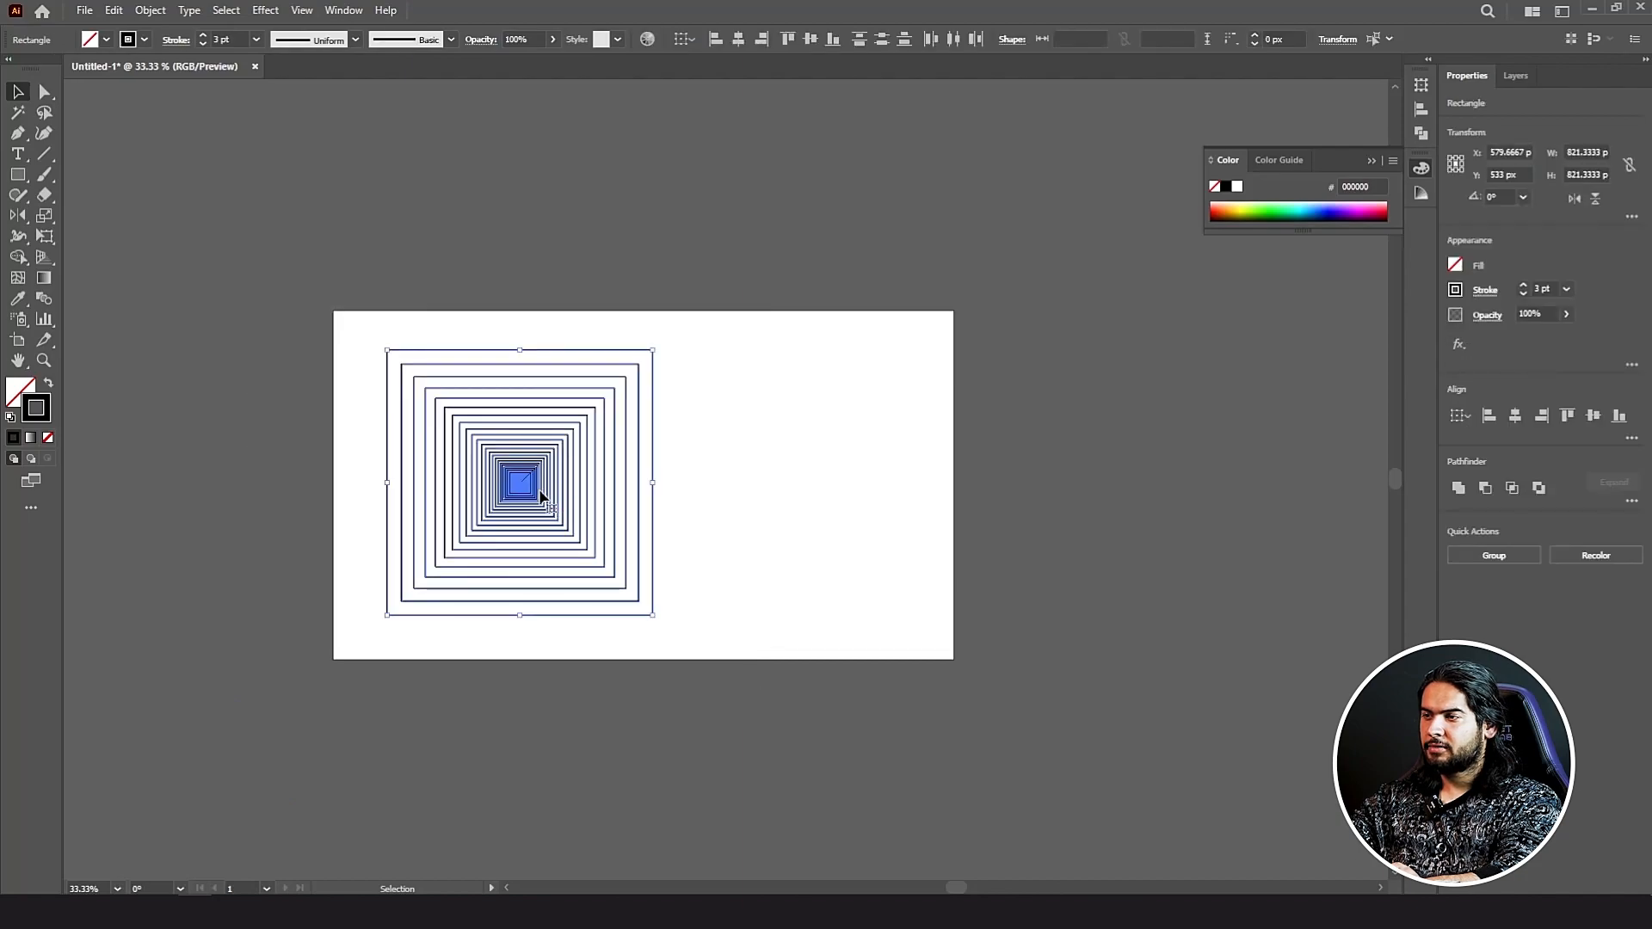
{"action": "key", "text": "Delete"}
Step: Draw a circle about 755 px in diameter and make a vertically scaled copy about 632 px high around the same centre
{"action": "key", "text": "l"}
{"action": "left_click_drag", "start_coordinate": [480, 383], "coordinate": [725, 576]}
{"action": "left_click", "coordinate": [54, 215]}
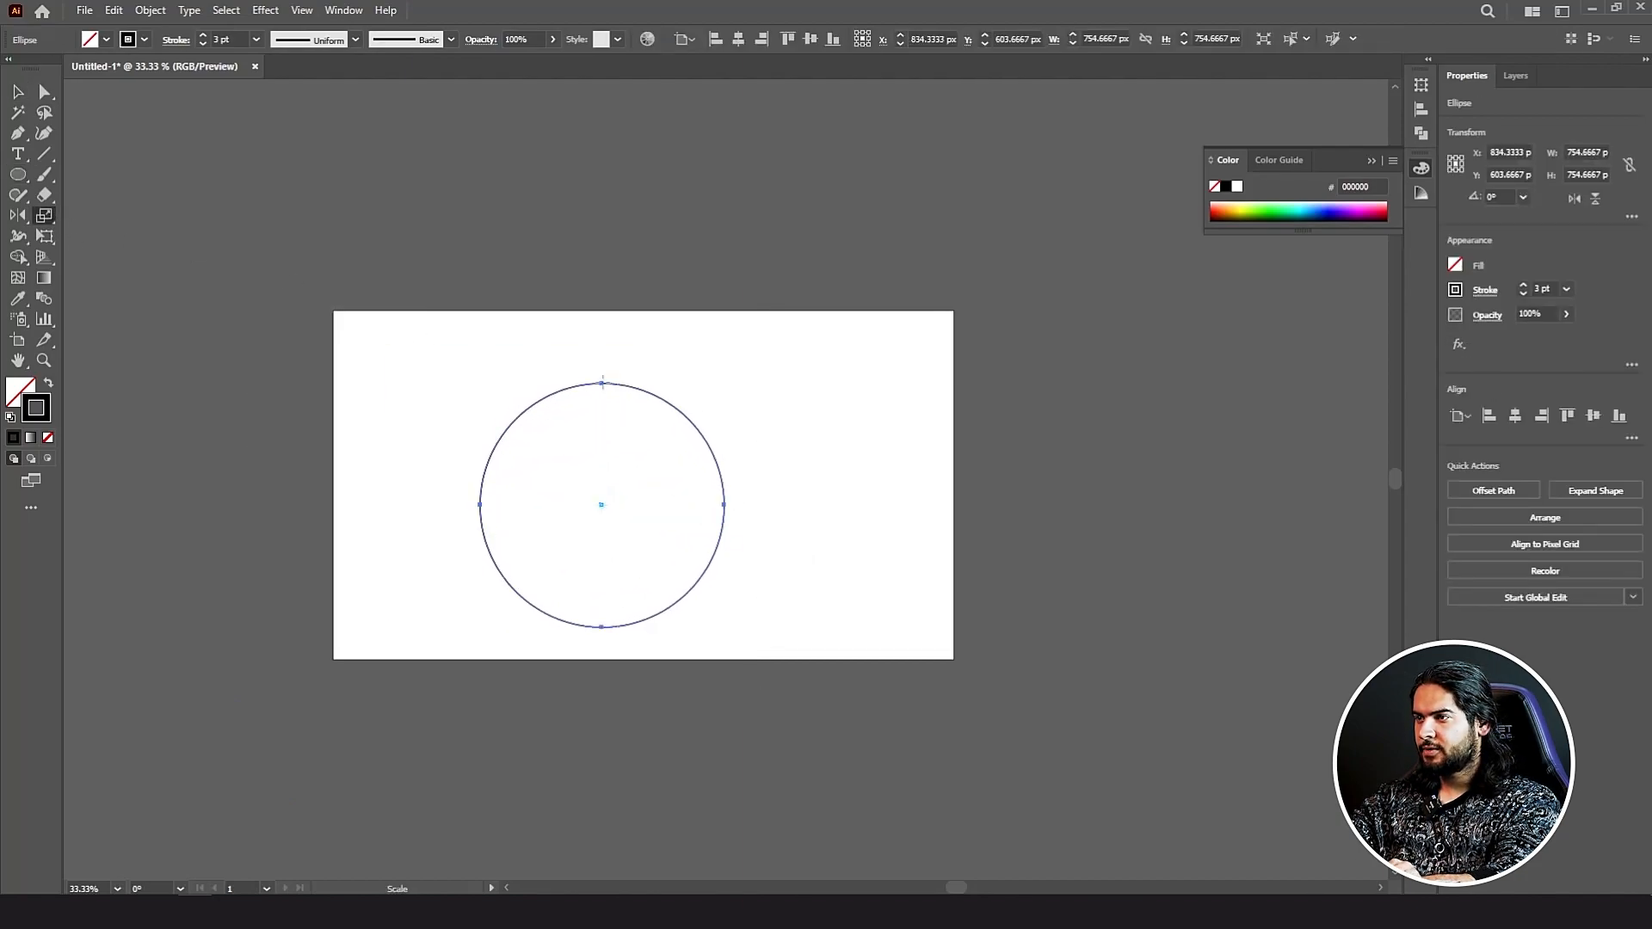
{"action": "mouse_move", "coordinate": [600, 383]}
{"action": "left_mouse_down"}
{"action": "mouse_move", "coordinate": [612, 436]}
{"action": "mouse_move", "coordinate": [610, 403]}
{"action": "left_mouse_up"}
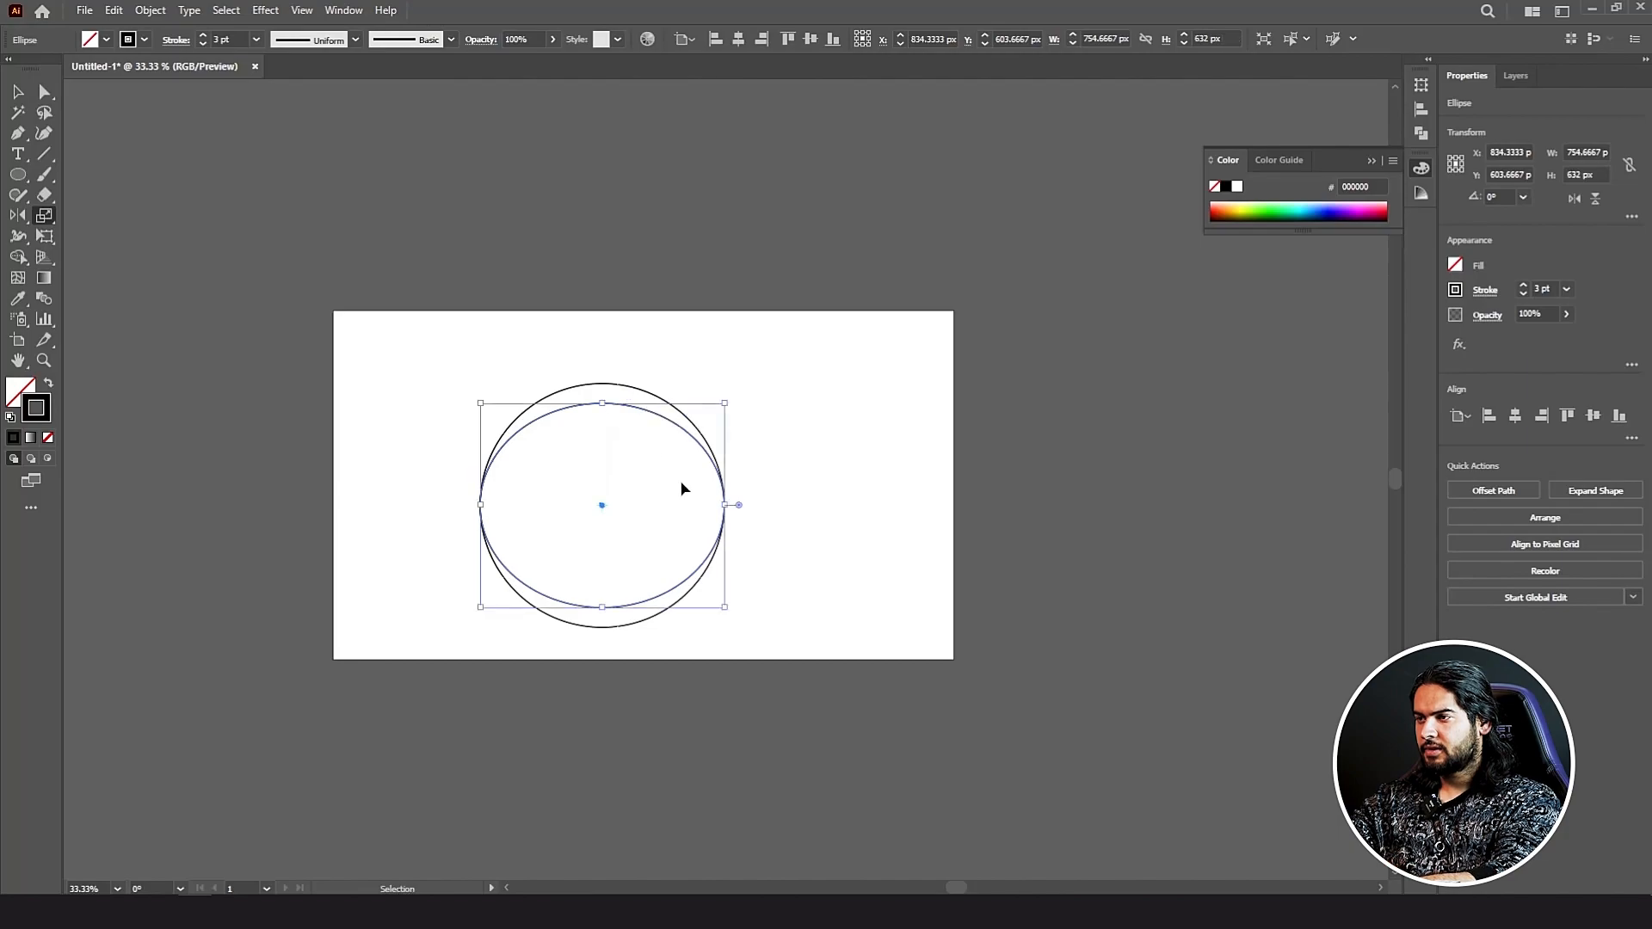
Step: Repeat the vertically flattened copy until the innermost ellipse is about 22 px high
{"action": "key", "text": "ctrl+d"}
{"action": "key", "text": "ctrl+d"}
{"action": "key", "text": "ctrl+d"}
{"action": "key", "text": "ctrl+d"}
{"action": "key", "text": "ctrl+d"}
{"action": "key", "text": "ctrl+d"}
{"action": "key", "text": "ctrl+d"}
{"action": "key", "text": "ctrl+d"}
{"action": "key", "text": "ctrl+d"}
{"action": "key", "text": "ctrl+d"}
{"action": "key", "text": "ctrl+d"}
{"action": "key", "text": "ctrl+d"}
{"action": "key", "text": "ctrl+d"}
{"action": "key", "text": "ctrl+d"}
{"action": "key", "text": "ctrl+d"}
{"action": "key", "text": "ctrl+d"}
{"action": "key", "text": "ctrl+d"}
{"action": "key", "text": "ctrl+d"}
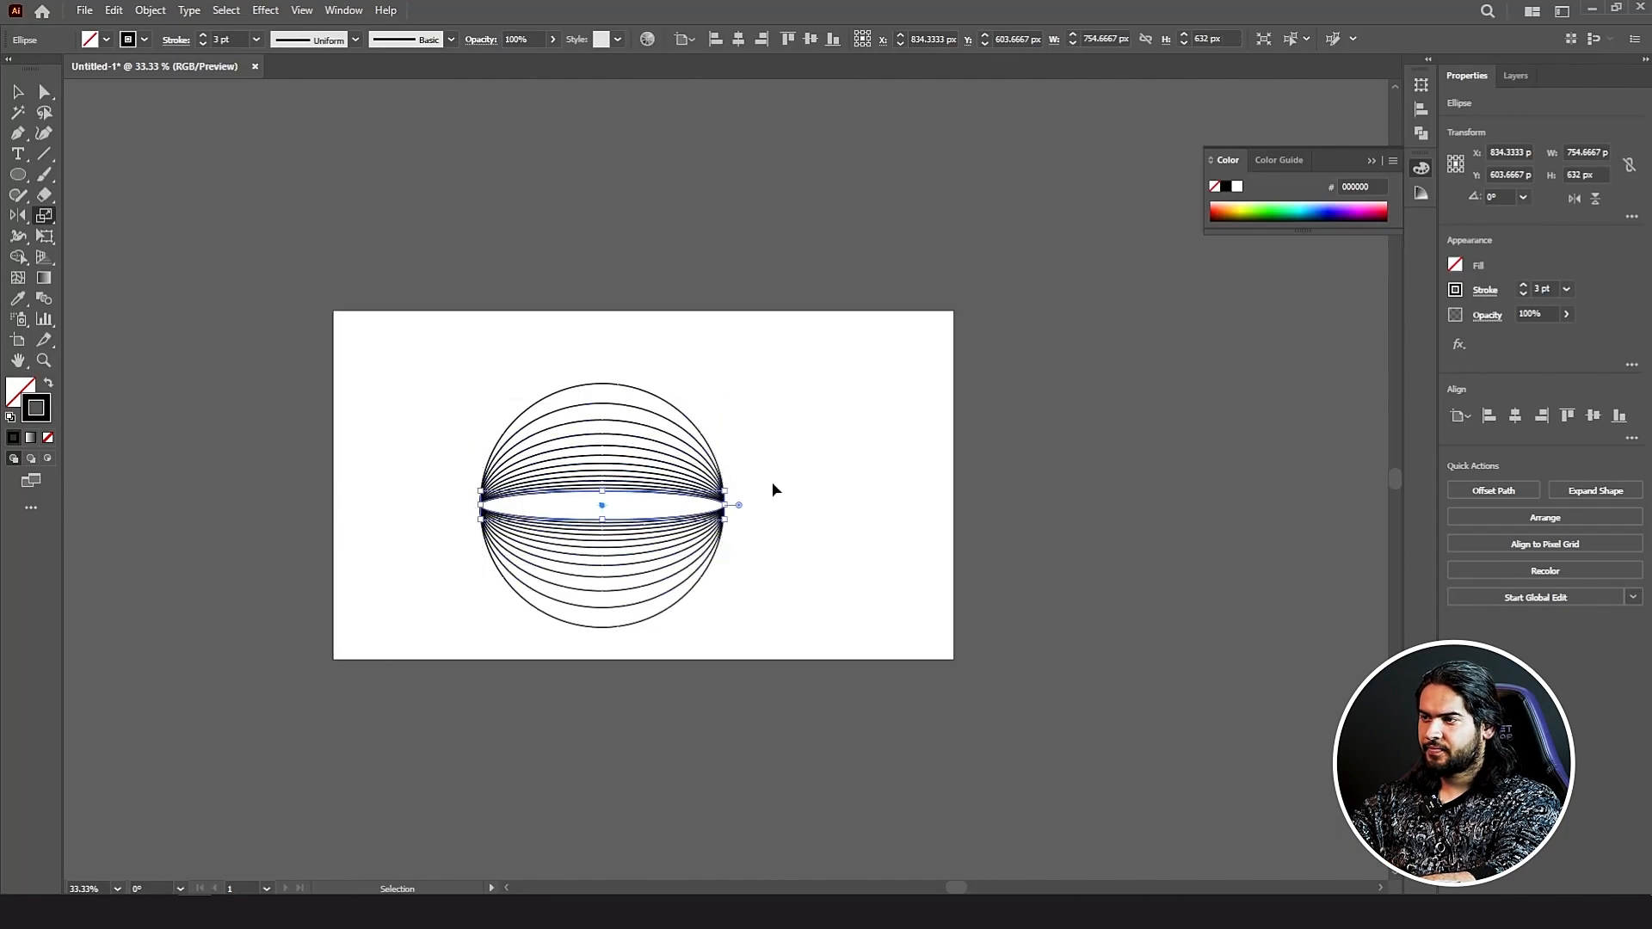
{"action": "key", "text": "ctrl+d"}
{"action": "key", "text": "ctrl+d"}
{"action": "key", "text": "ctrl+d"}
{"action": "key", "text": "ctrl+d"}
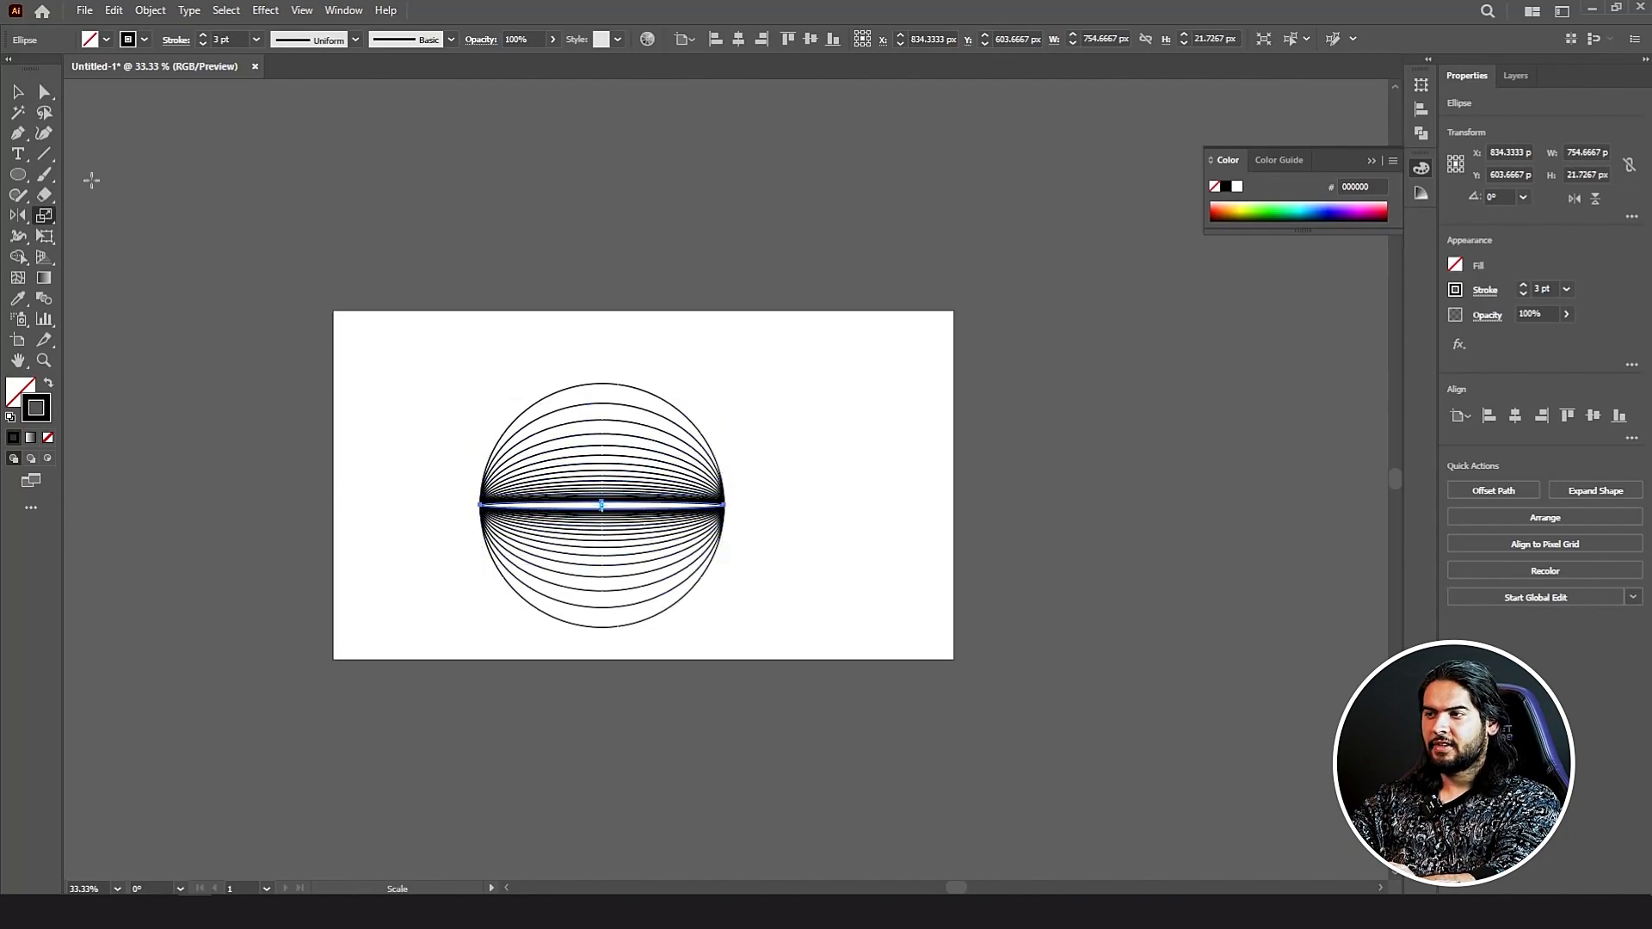
Step: Select all the flattened ellipses and move them off the artboard, above and to its left
{"action": "left_click", "coordinate": [23, 93]}
{"action": "left_click_drag", "start_coordinate": [461, 346], "coordinate": [797, 634]}
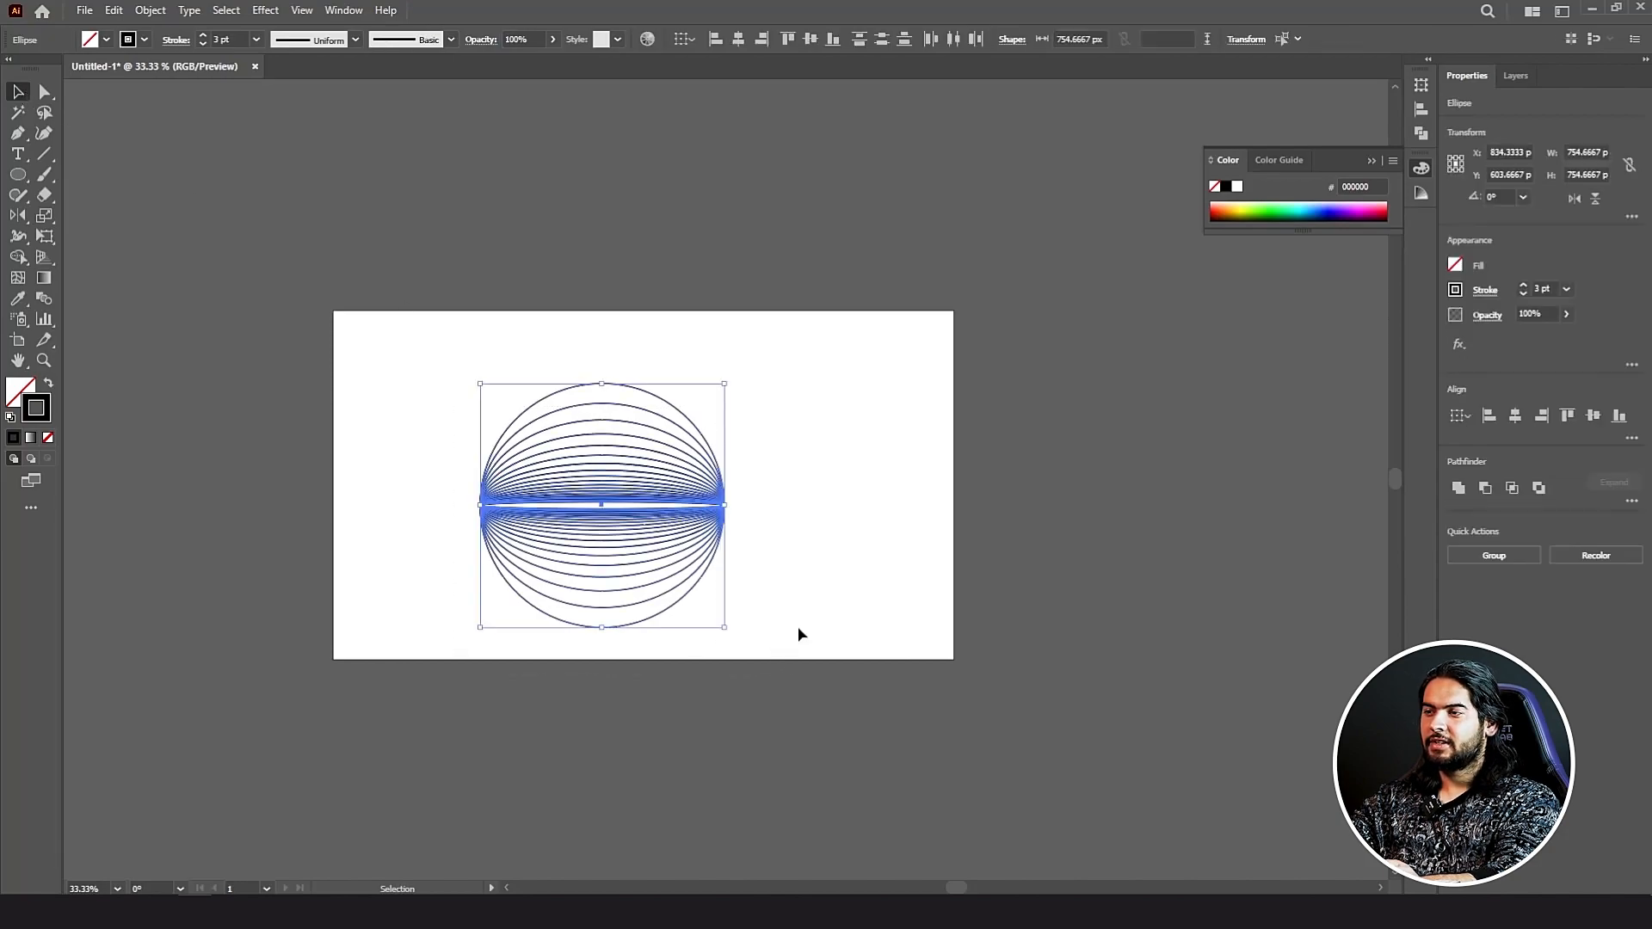
{"action": "left_click_drag", "start_coordinate": [636, 480], "coordinate": [255, 181]}
Step: Draw a circle about 733 px in diameter on the artboard and make a slightly smaller scaled copy about its centre
{"action": "left_click", "coordinate": [20, 175]}
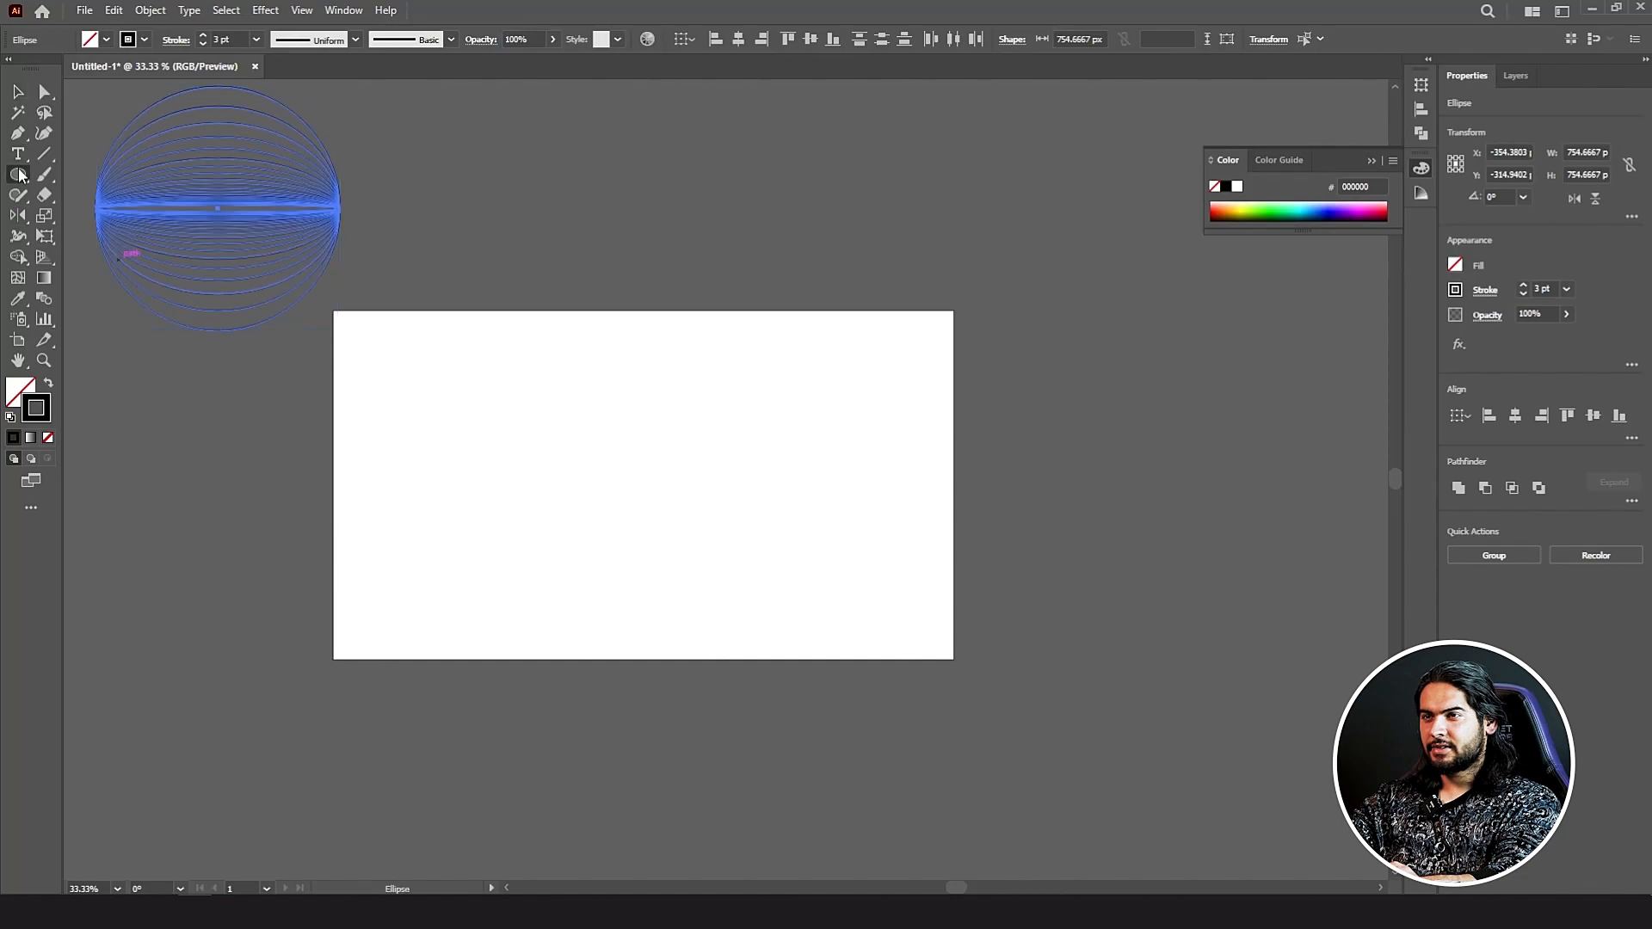
{"action": "left_click_drag", "start_coordinate": [578, 386], "coordinate": [816, 623]}
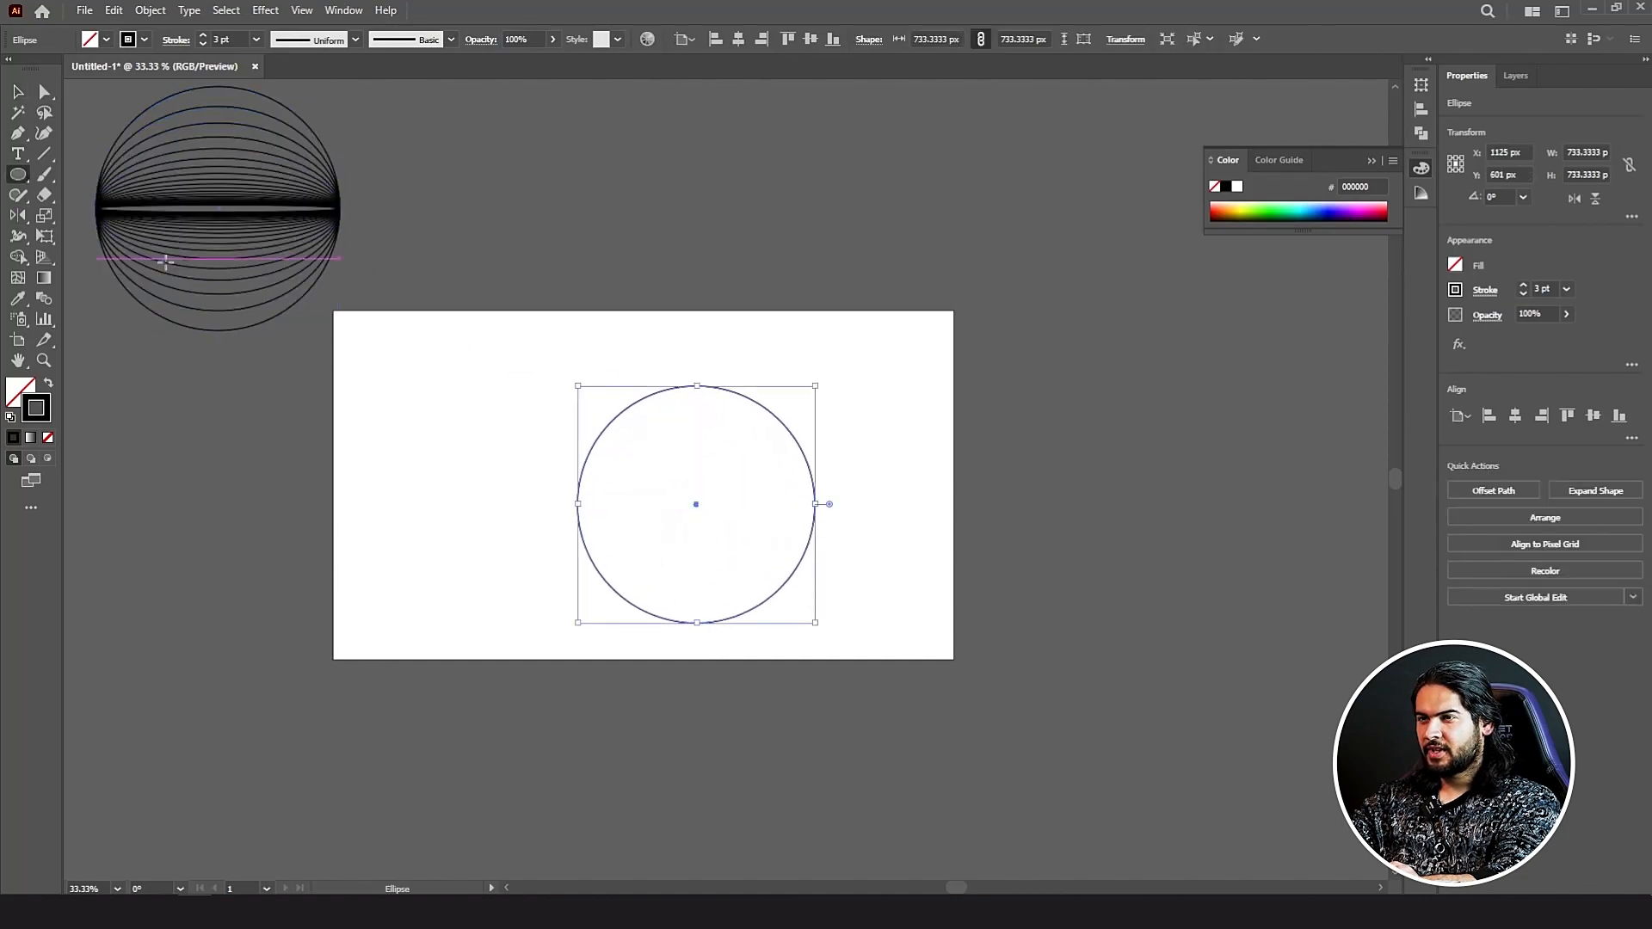
{"action": "left_click", "coordinate": [44, 215]}
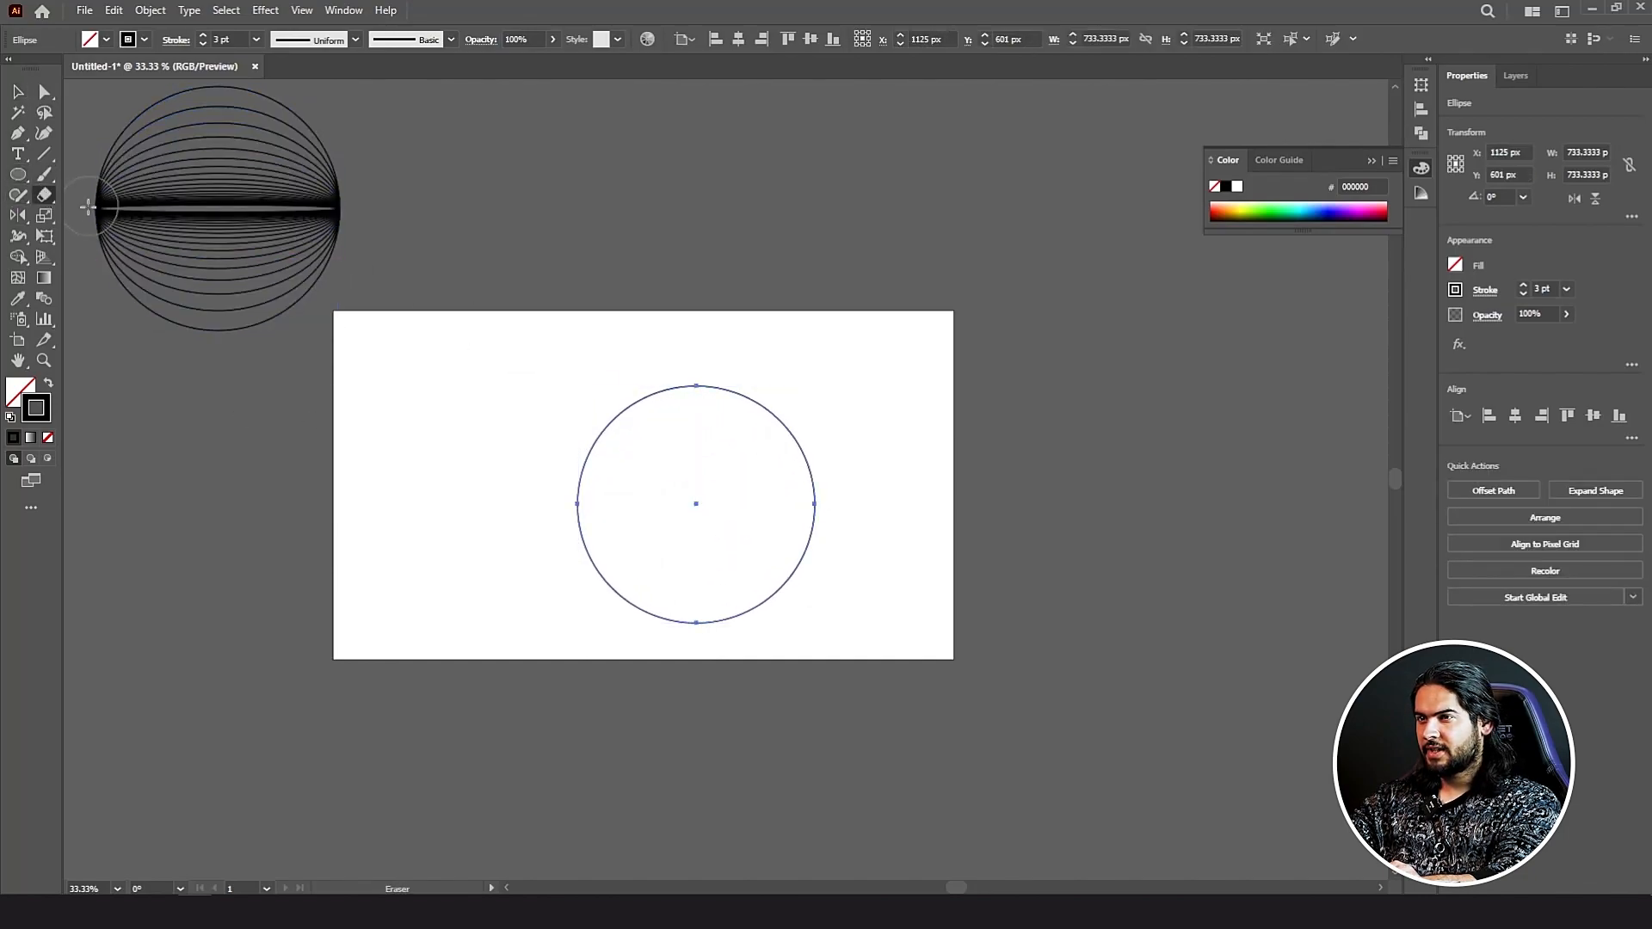
{"action": "left_click_drag", "start_coordinate": [773, 413], "coordinate": [764, 429]}
Step: Repeat the uniformly scaled circle copy until the innermost concentric circle is about 18 px wide
{"action": "key", "text": "ctrl+d"}
{"action": "key", "text": "ctrl+d"}
{"action": "key", "text": "ctrl+d"}
{"action": "key", "text": "ctrl+d"}
{"action": "key", "text": "ctrl+d"}
{"action": "key", "text": "ctrl+d"}
{"action": "key", "text": "ctrl+d"}
{"action": "key", "text": "ctrl+d"}
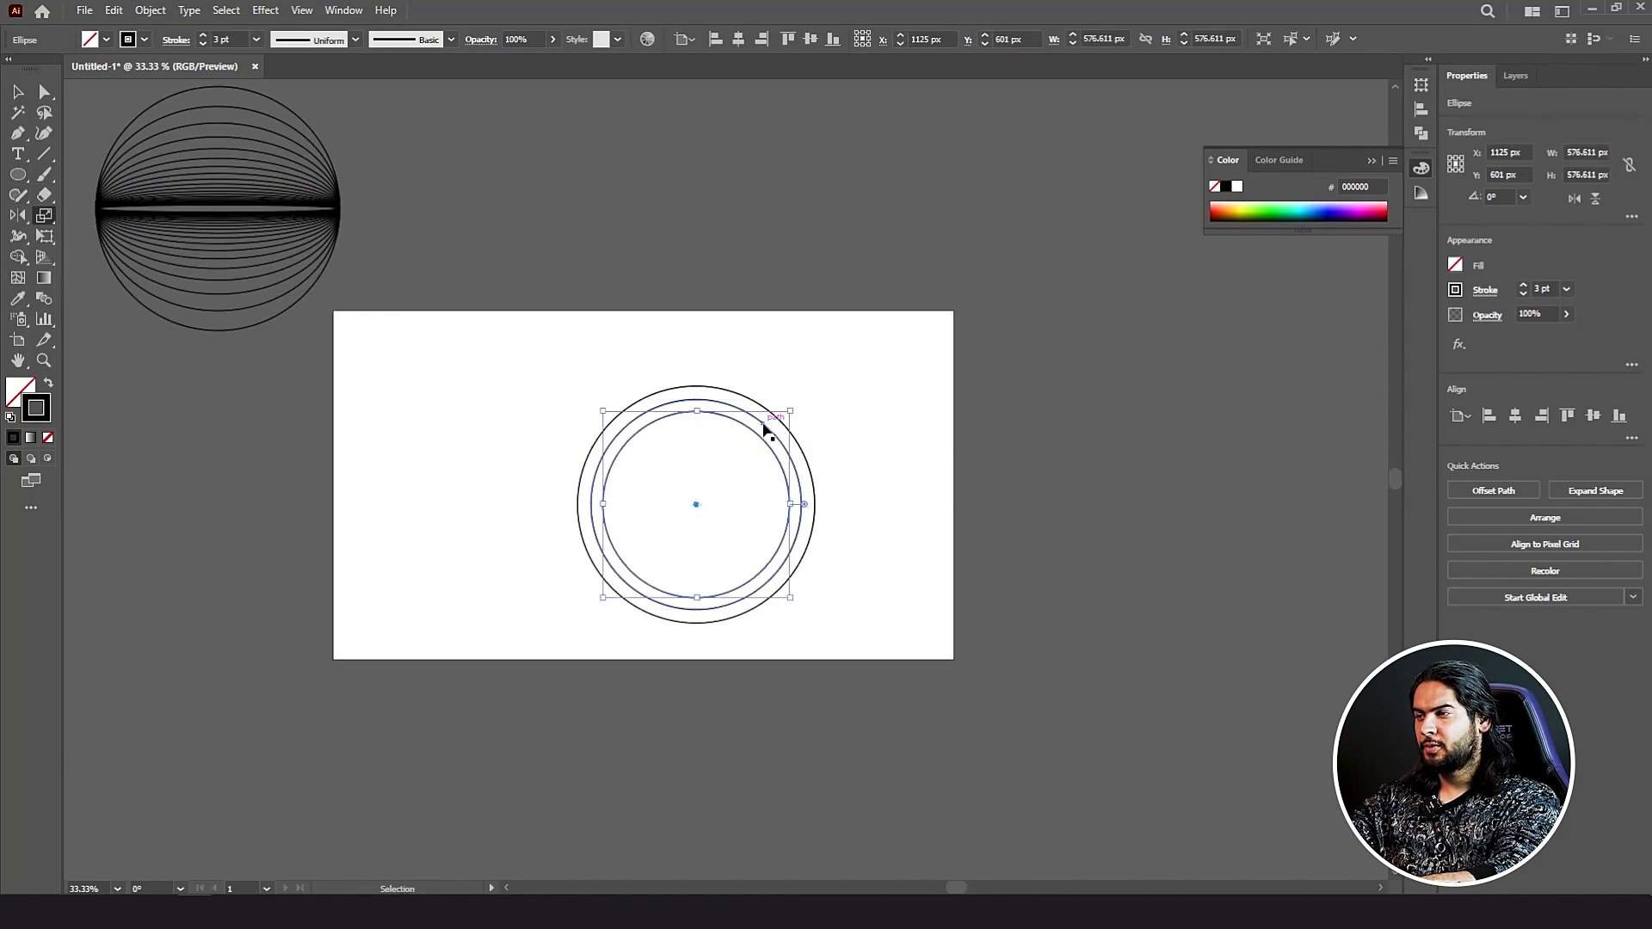
{"action": "key", "text": "ctrl+d"}
{"action": "key", "text": "ctrl+d"}
{"action": "key", "text": "ctrl+d"}
{"action": "key", "text": "ctrl+d"}
{"action": "key", "text": "ctrl+d"}
{"action": "key", "text": "ctrl+d"}
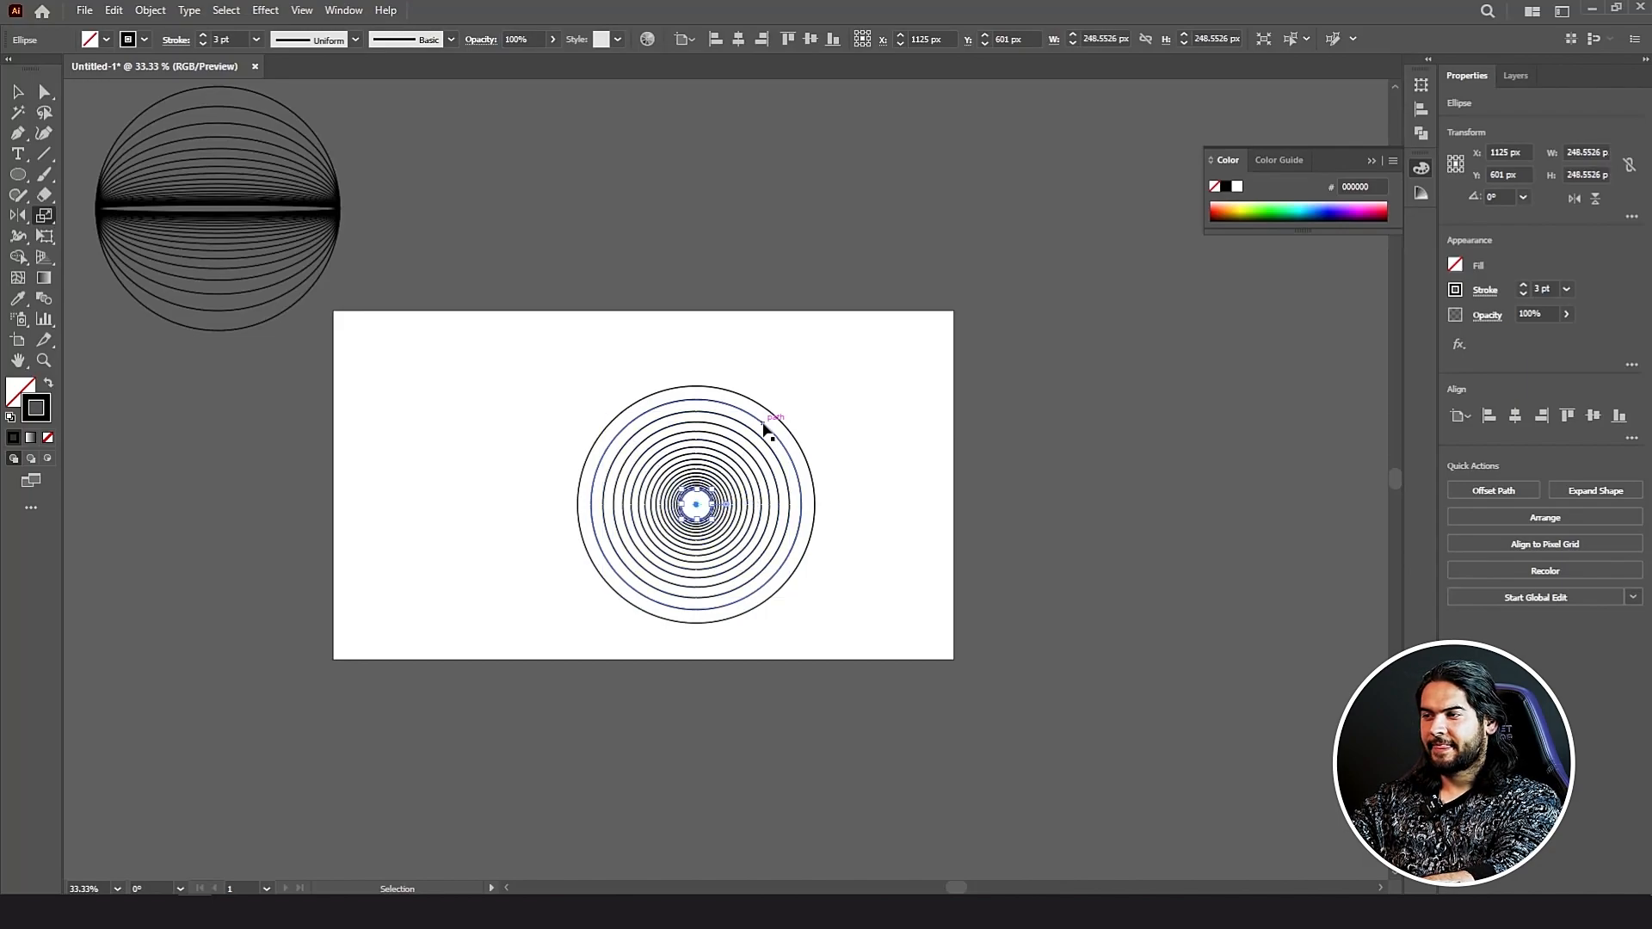
{"action": "key", "text": "ctrl+d"}
{"action": "key", "text": "ctrl+d"}
{"action": "key", "text": "ctrl+d"}
{"action": "key", "text": "ctrl+d"}
{"action": "key", "text": "ctrl+d"}
{"action": "key", "text": "ctrl+d"}
{"action": "key", "text": "ctrl+d"}
{"action": "key", "text": "ctrl+d"}
{"action": "key", "text": "ctrl+d"}
{"action": "key", "text": "ctrl+d"}
{"action": "key", "text": "ctrl+d"}
{"action": "key", "text": "ctrl+d"}
{"action": "key", "text": "ctrl+d"}
{"action": "key", "text": "ctrl+d"}
{"action": "key", "text": "ctrl+d"}
{"action": "key", "text": "ctrl+d"}
{"action": "key", "text": "ctrl+d"}
{"action": "key", "text": "ctrl+d"}
{"action": "key", "text": "ctrl+d"}
{"action": "key", "text": "ctrl+d"}
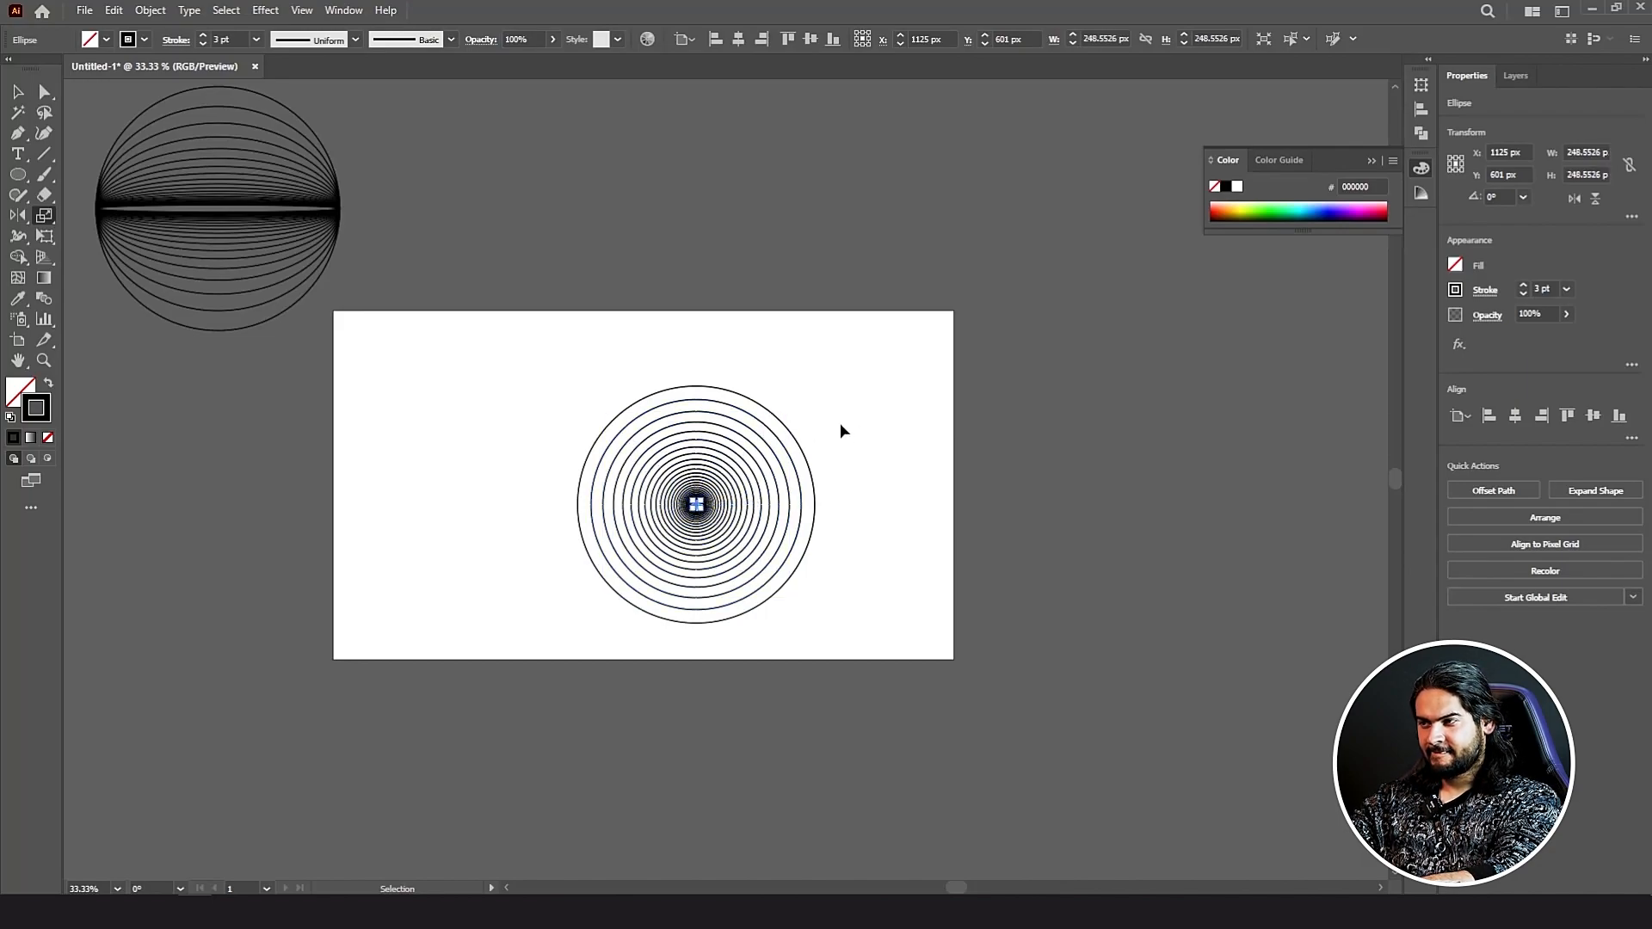
Step: Select all the concentric circles and move them off the artboard, below the flattened ellipse figure
{"action": "left_click", "coordinate": [19, 91]}
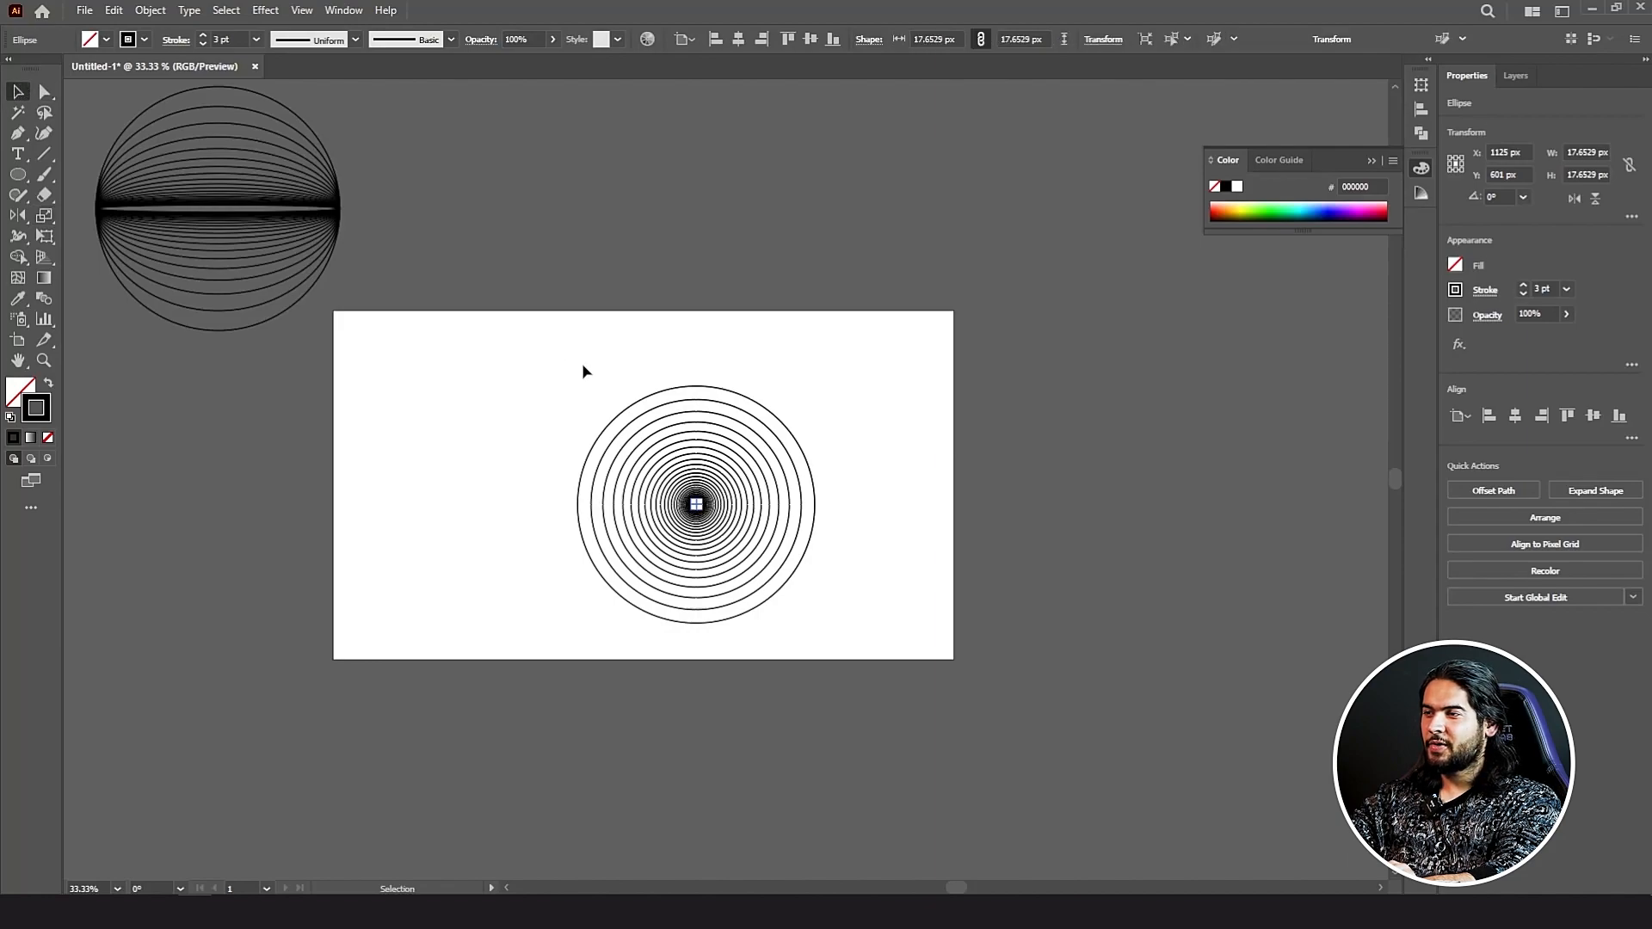
{"action": "left_click", "coordinate": [502, 414]}
{"action": "left_click", "coordinate": [711, 534]}
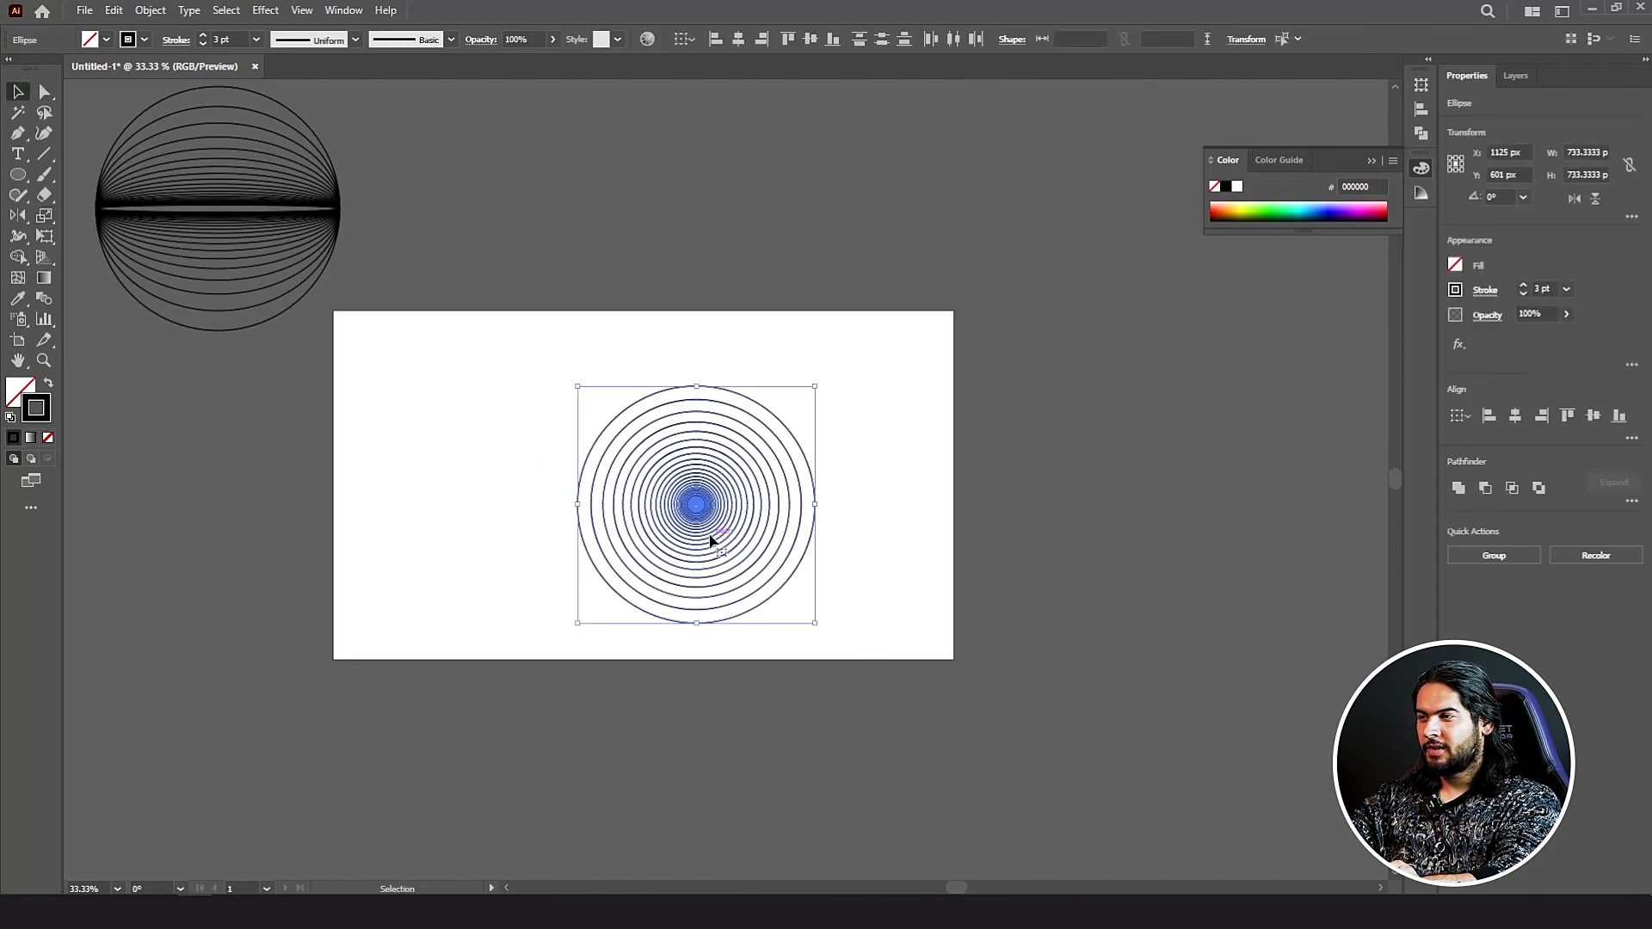
{"action": "left_click_drag", "start_coordinate": [711, 534], "coordinate": [192, 542]}
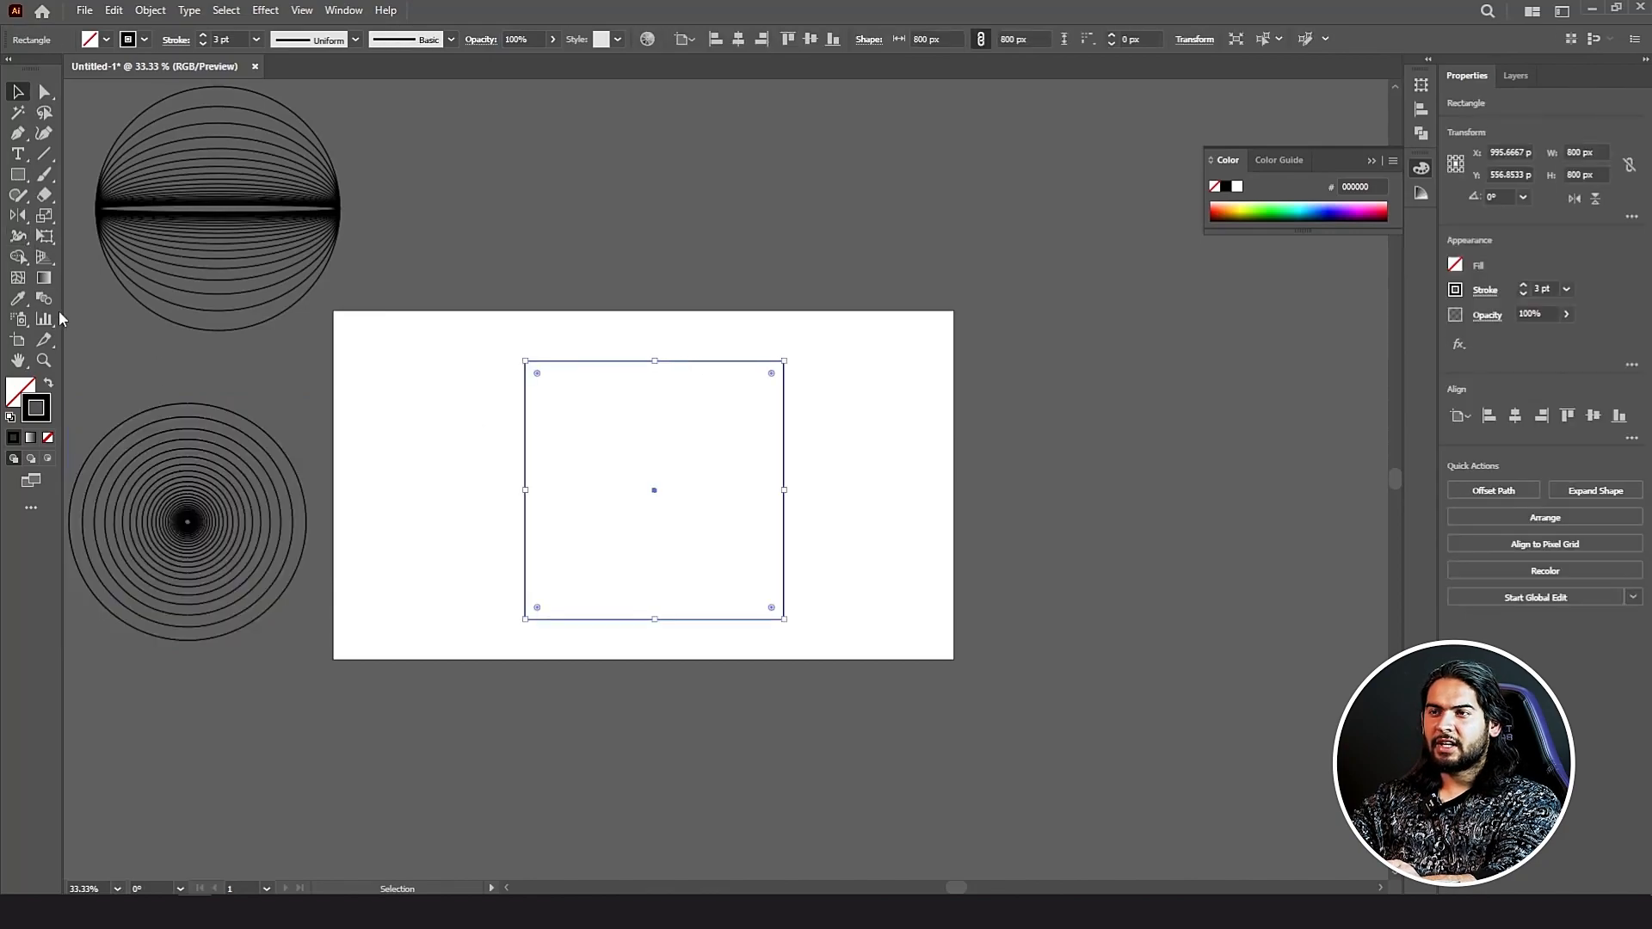
Step: Make a slightly smaller uniformly scaled copy of the 800 px square about its centre
{"action": "left_click", "coordinate": [47, 221]}
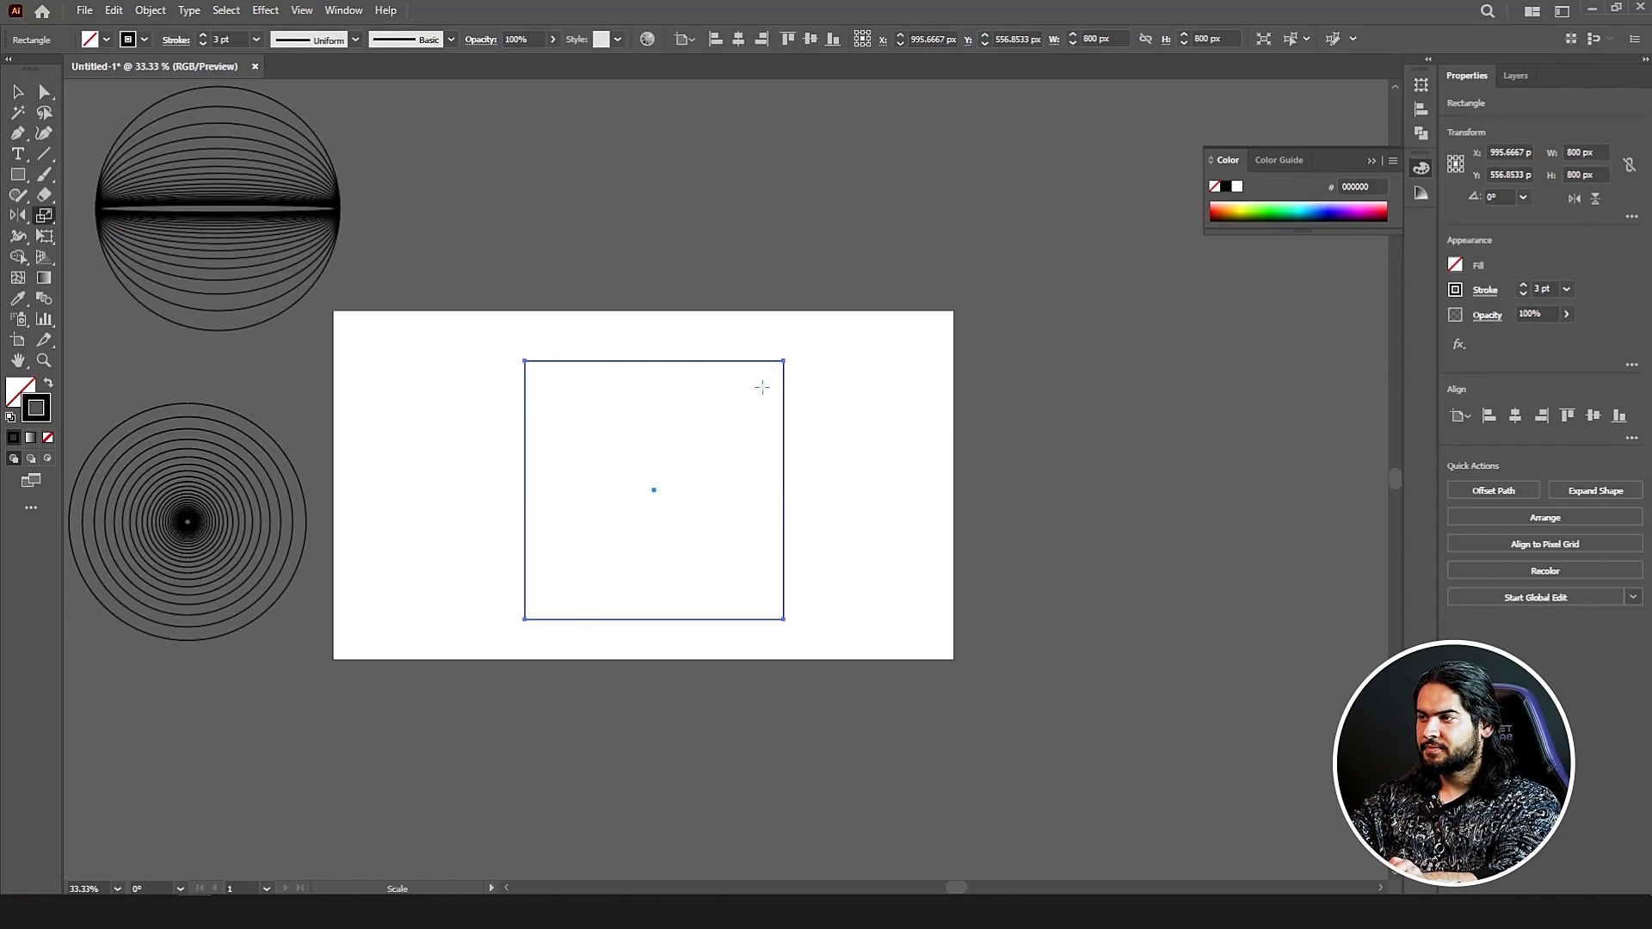
{"action": "left_click", "coordinate": [652, 490], "text": "alt"}
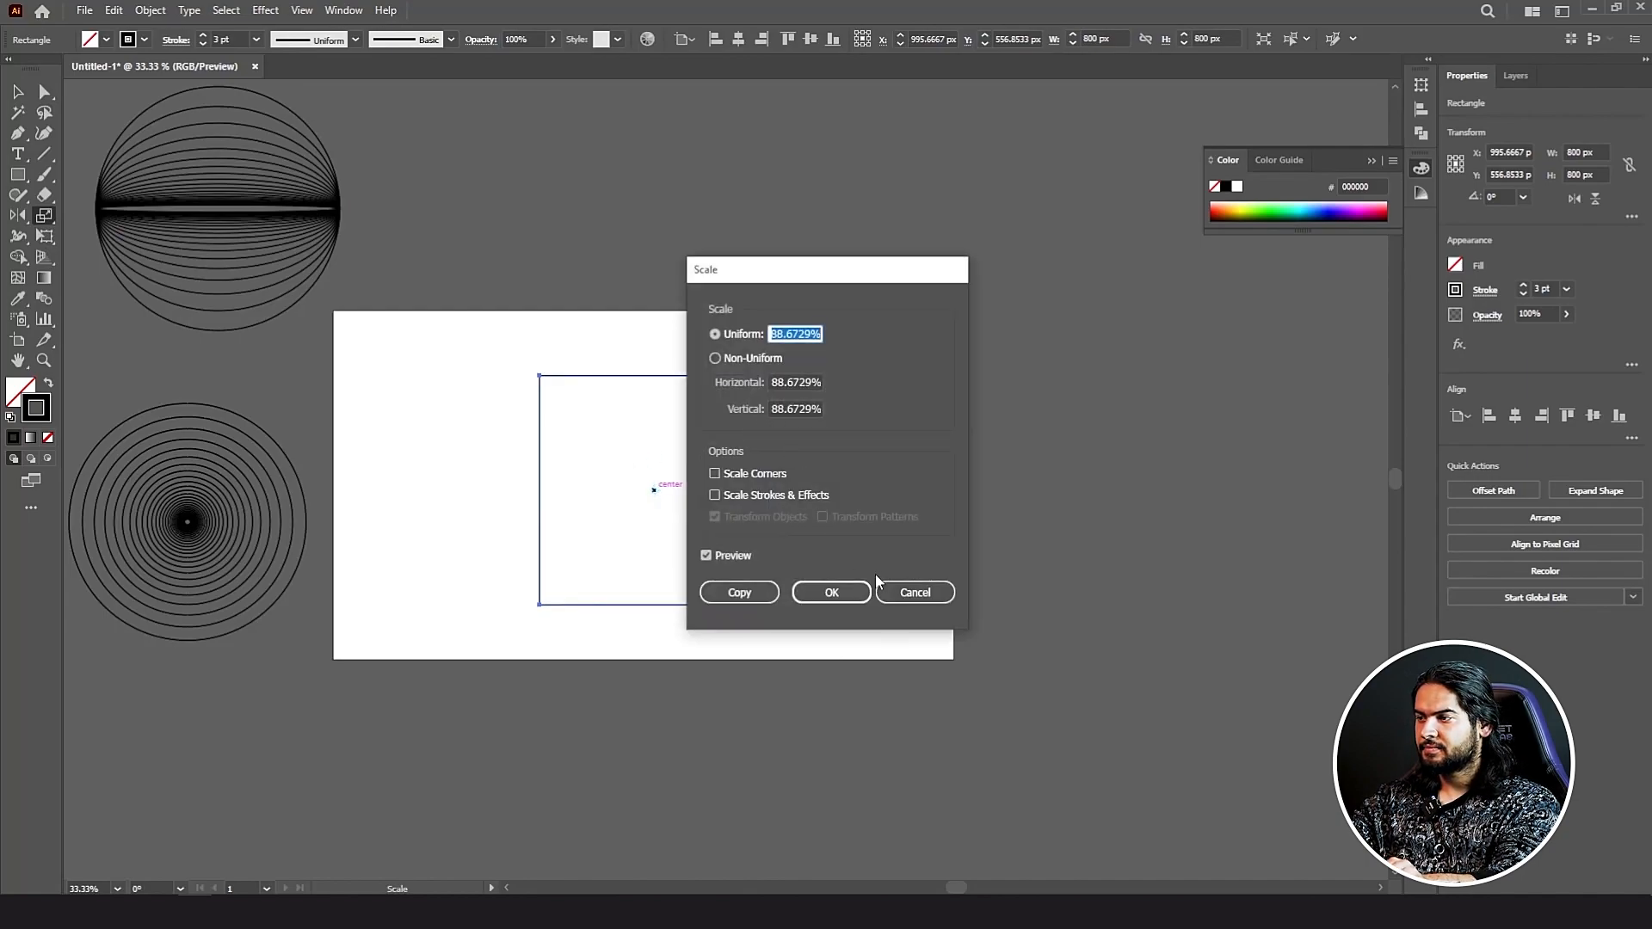
{"action": "left_click", "coordinate": [910, 590]}
{"action": "left_click_drag", "start_coordinate": [783, 360], "coordinate": [770, 376]}
Step: Repeat the scaled square copy until the innermost nested square is about 87 px wide
{"action": "key", "text": "ctrl+d"}
{"action": "key", "text": "ctrl+d"}
{"action": "key", "text": "ctrl+d"}
{"action": "key", "text": "ctrl+d"}
{"action": "key", "text": "ctrl+d"}
{"action": "key", "text": "ctrl+d"}
{"action": "key", "text": "ctrl+d"}
{"action": "key", "text": "ctrl+d"}
{"action": "key", "text": "ctrl+d"}
{"action": "key", "text": "ctrl+d"}
{"action": "key", "text": "ctrl+d"}
{"action": "key", "text": "ctrl+d"}
{"action": "key", "text": "ctrl+d"}
{"action": "key", "text": "ctrl+d"}
{"action": "key", "text": "ctrl+d"}
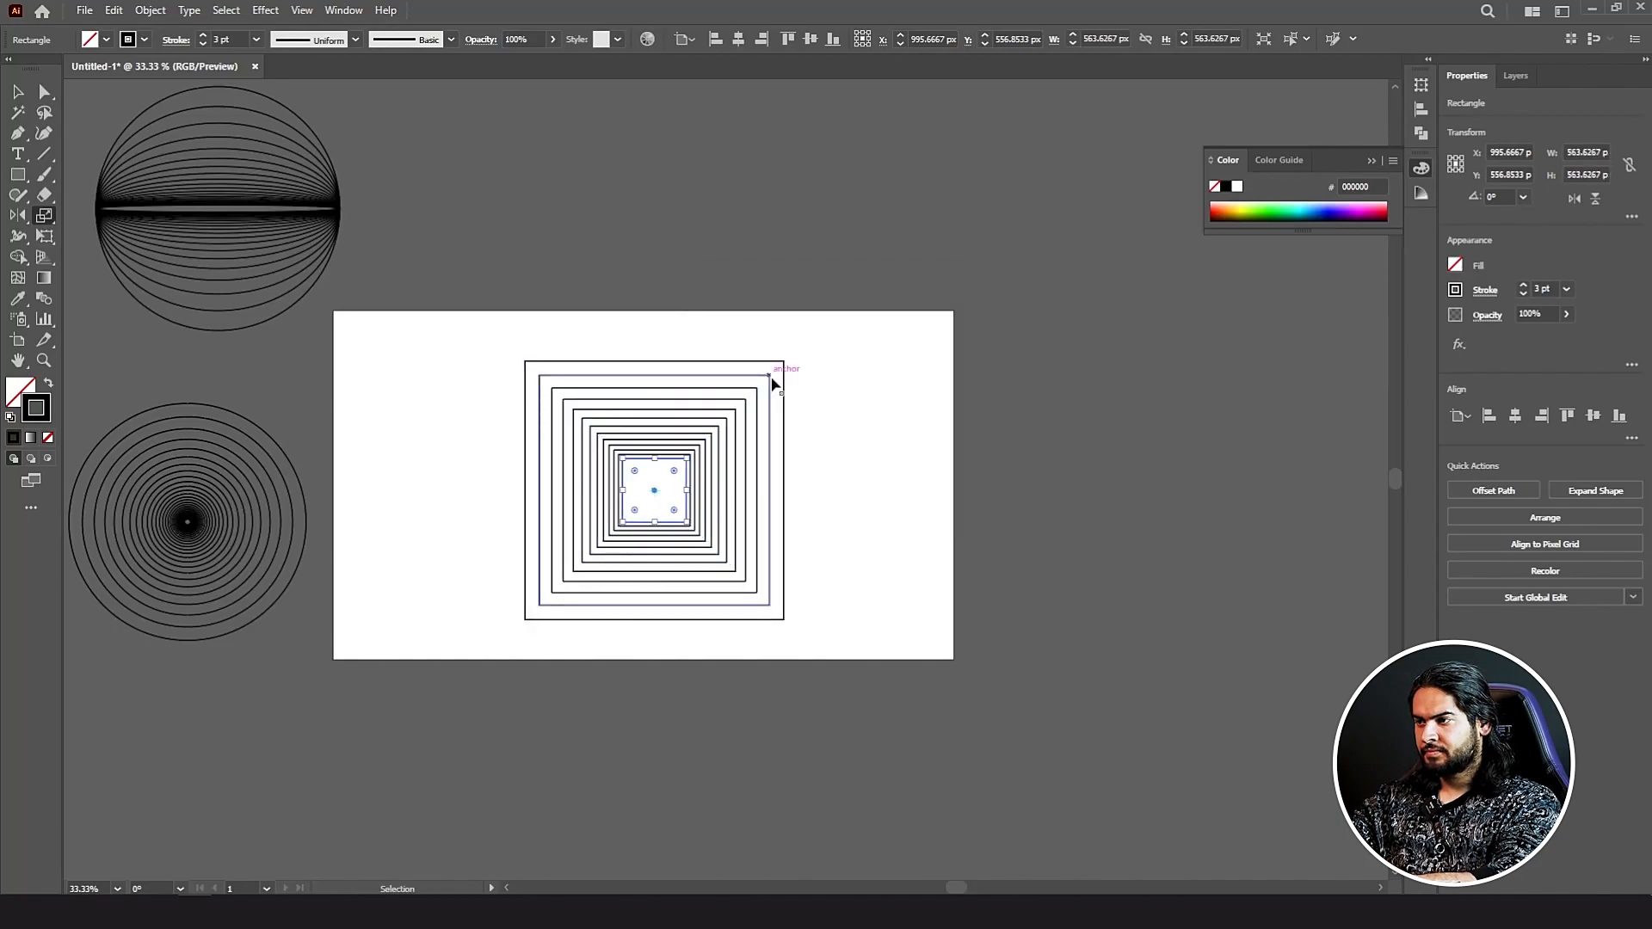
{"action": "key", "text": "ctrl+z"}
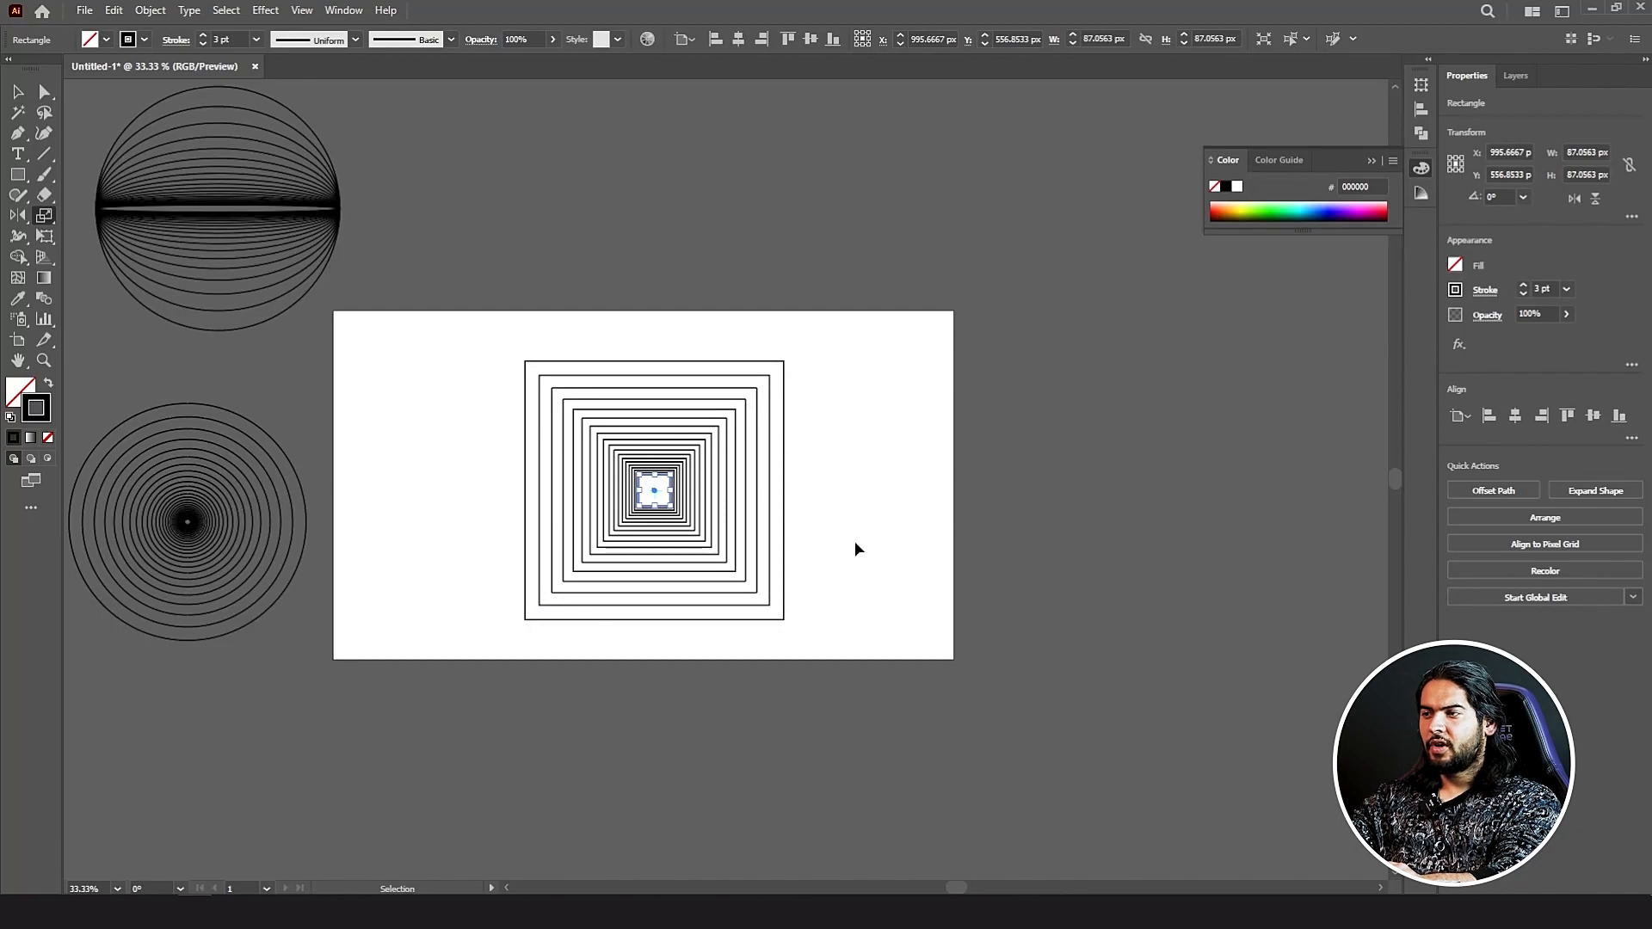
{"action": "key", "text": "ctrl+shift+z"}
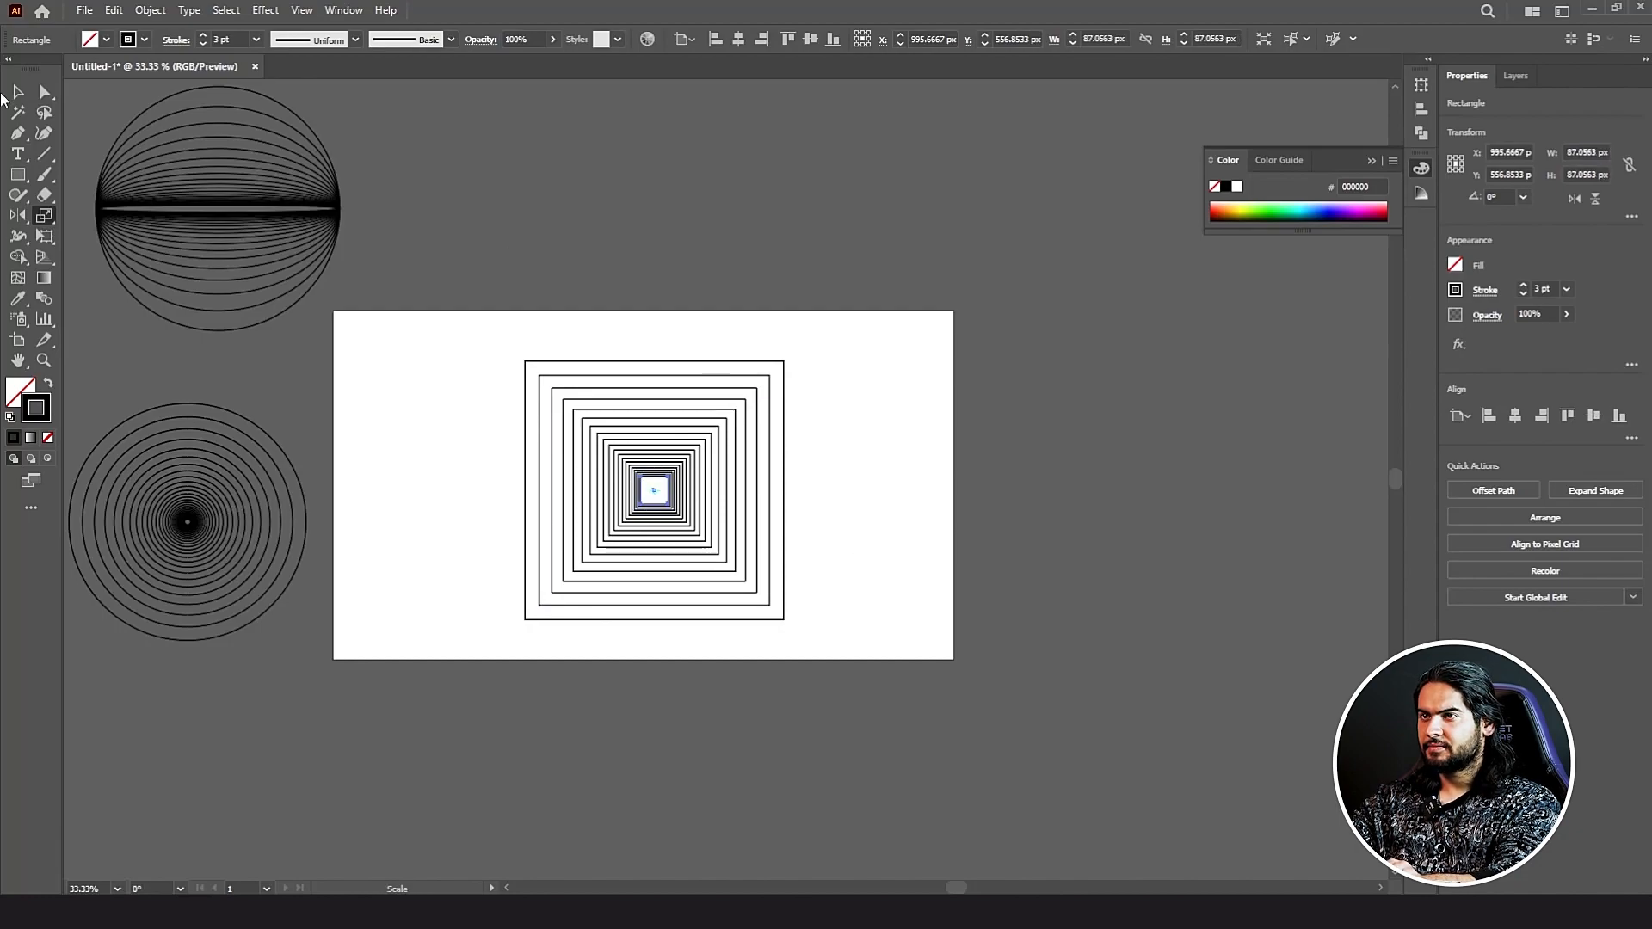
{"action": "key", "text": "v"}
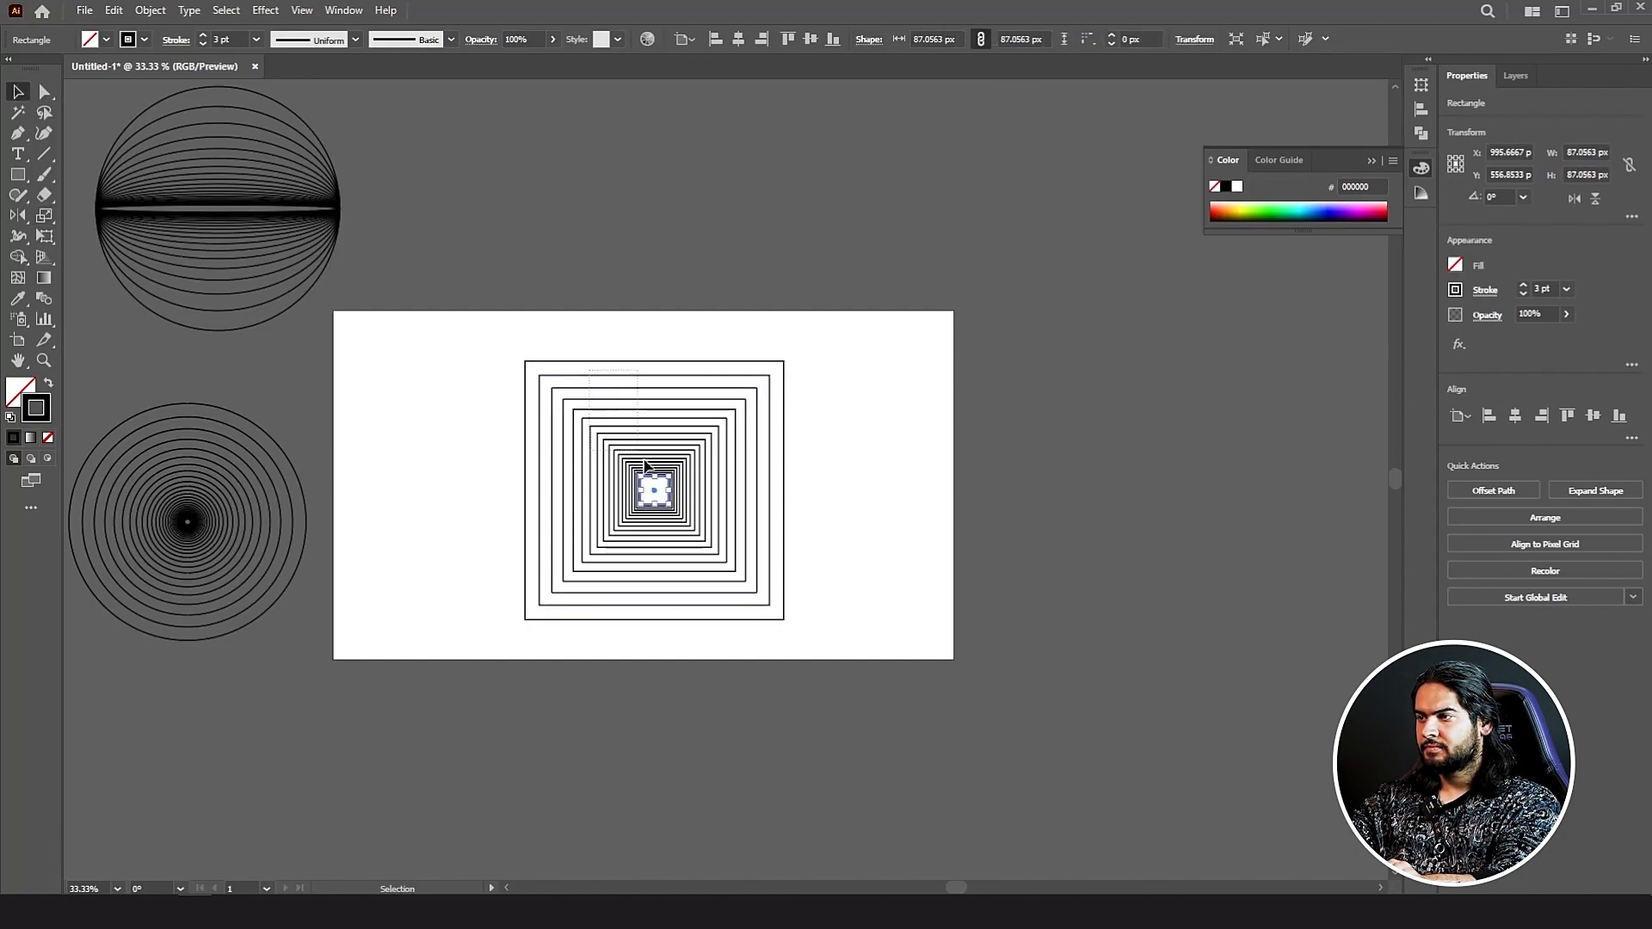
Step: Move all the nested squares off the artboard to its right, then return only the outermost 800 px square to the artboard
{"action": "key", "text": "ctrl+a"}
{"action": "left_click_drag", "start_coordinate": [645, 468], "coordinate": [1113, 247]}
{"action": "left_click", "coordinate": [981, 247]}
{"action": "left_click_drag", "start_coordinate": [998, 250], "coordinate": [507, 464]}
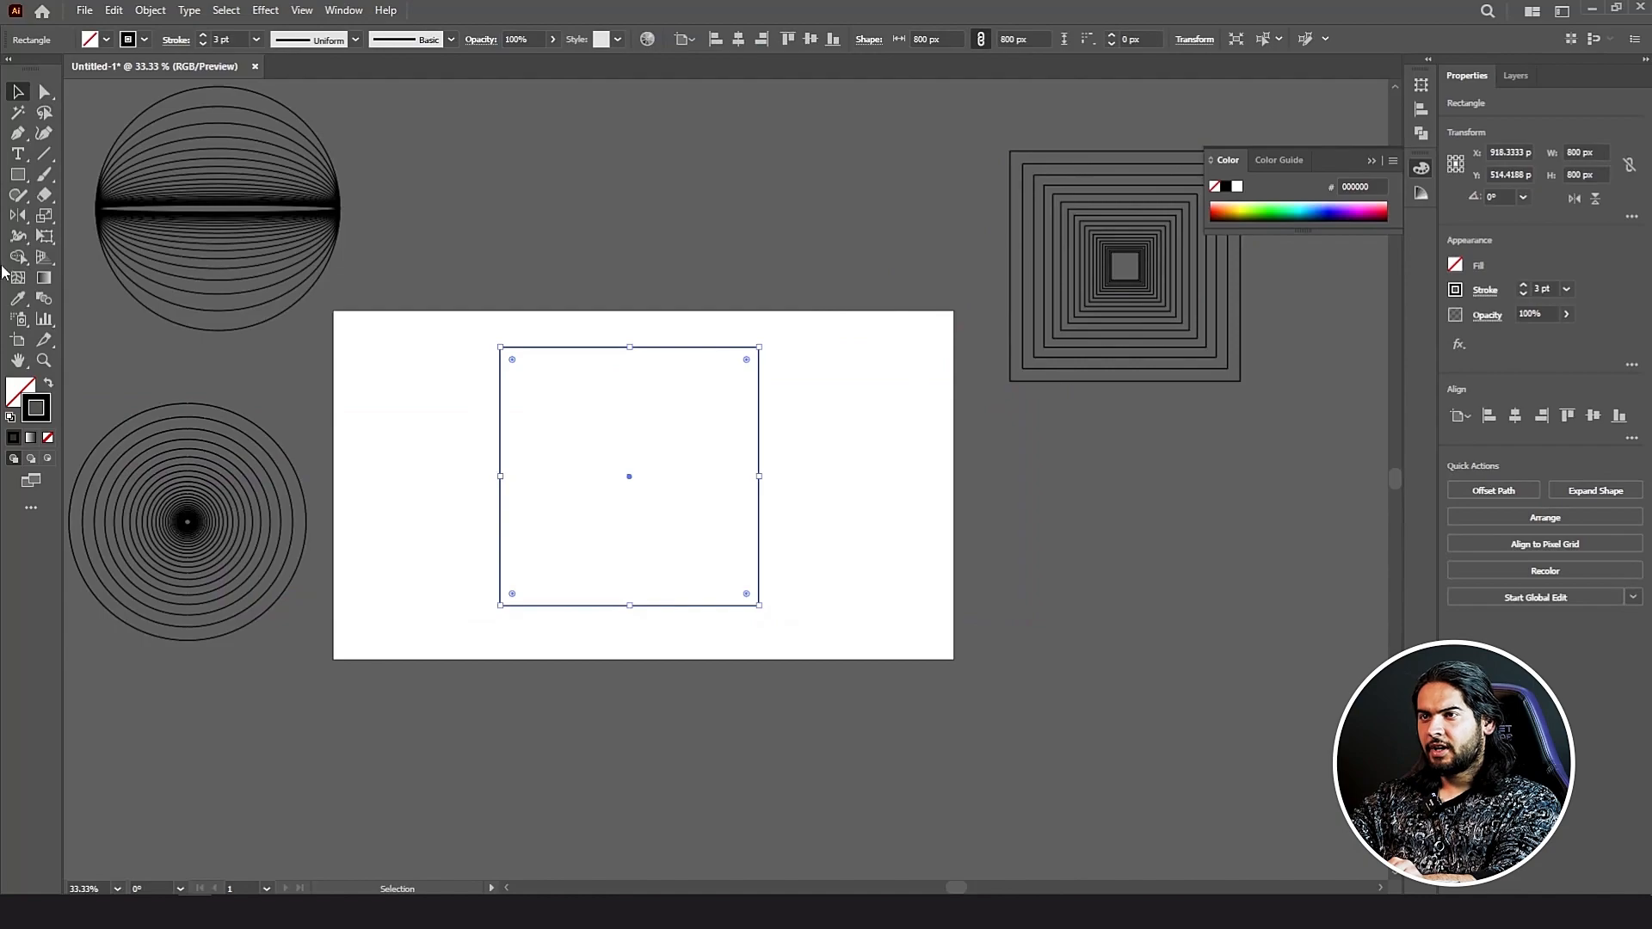
Step: Make a slightly smaller uniformly scaled copy of the 800 px square about its bottom edge's midpoint and repeat it into a converging nest of squares
{"action": "left_click", "coordinate": [40, 216]}
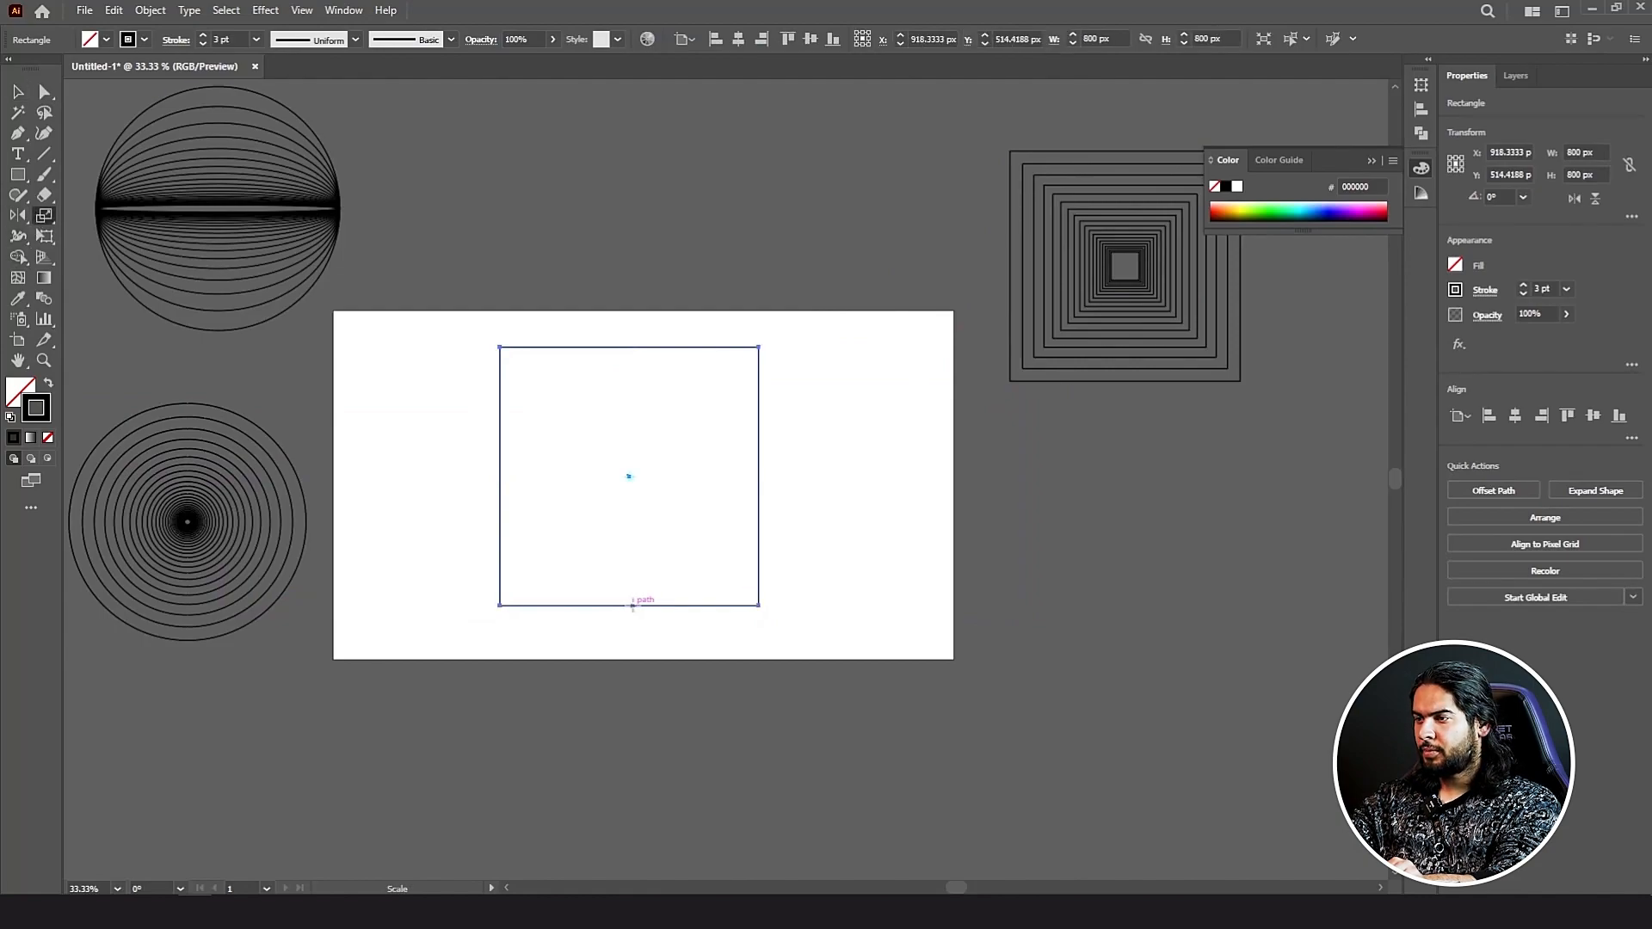
{"action": "left_click_drag", "start_coordinate": [502, 351], "coordinate": [510, 363]}
{"action": "key", "text": "ctrl+d"}
{"action": "key", "text": "ctrl+d"}
{"action": "key", "text": "ctrl+d"}
{"action": "key", "text": "ctrl+d"}
{"action": "key", "text": "ctrl+d"}
{"action": "key", "text": "ctrl+d"}
{"action": "key", "text": "ctrl+d"}
{"action": "key", "text": "ctrl+d"}
{"action": "key", "text": "ctrl+d"}
{"action": "key", "text": "ctrl+d"}
{"action": "key", "text": "ctrl+d"}
{"action": "key", "text": "ctrl+d"}
{"action": "key", "text": "ctrl+d"}
{"action": "key", "text": "ctrl+d"}
{"action": "key", "text": "ctrl+d"}
{"action": "key", "text": "ctrl+d"}
{"action": "key", "text": "ctrl+d"}
{"action": "key", "text": "ctrl+d"}
{"action": "key", "text": "ctrl+d"}
{"action": "key", "text": "ctrl+d"}
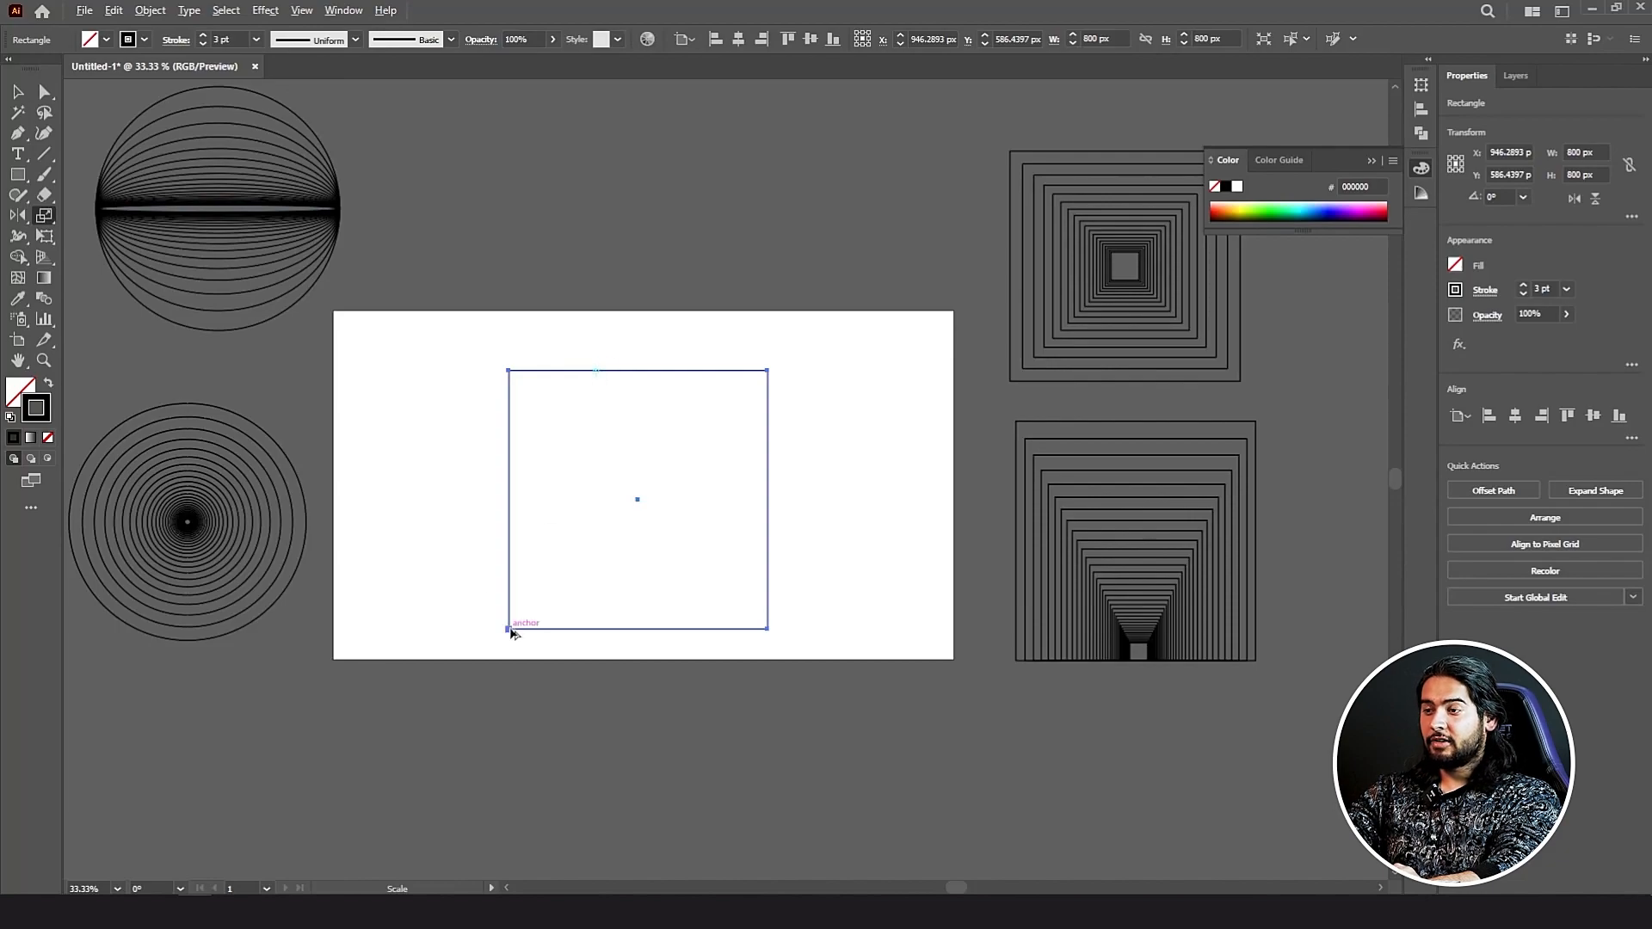
Step: Make a uniformly scaled copy of the 800 px square, about 720 px wide, around a point on its top edge left of the middle
{"action": "mouse_move", "coordinate": [513, 633]}
{"action": "left_mouse_down"}
{"action": "mouse_move", "coordinate": [527, 594]}
{"action": "mouse_move", "coordinate": [508, 623]}
{"action": "left_mouse_up"}
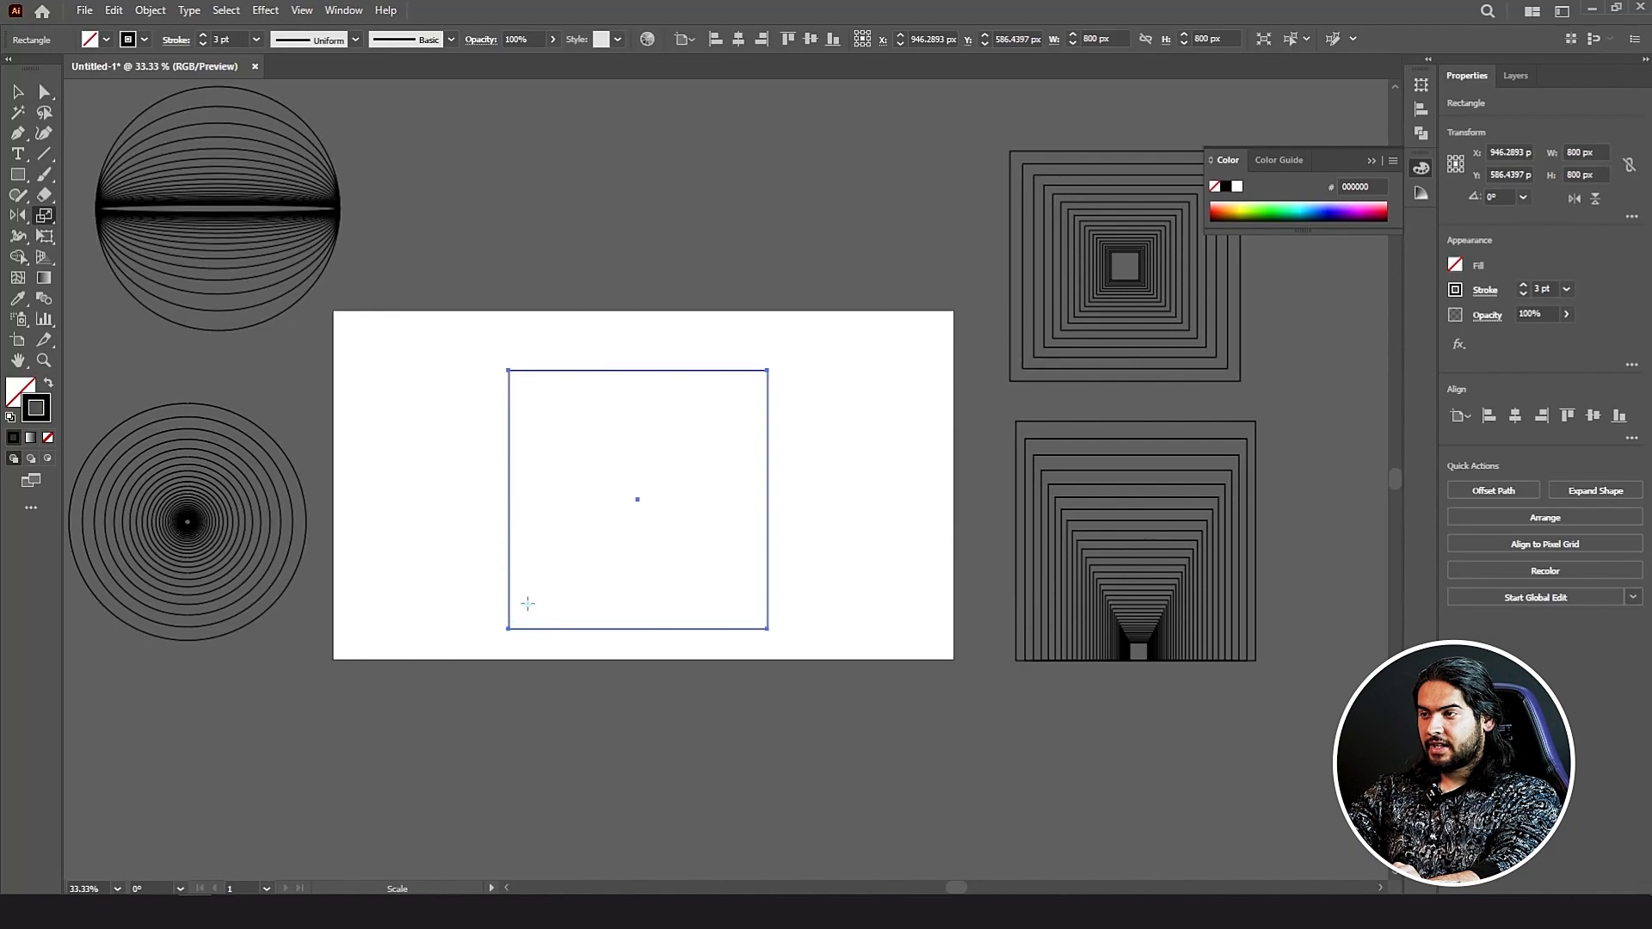
{"action": "left_click", "coordinate": [579, 371], "text": "alt"}
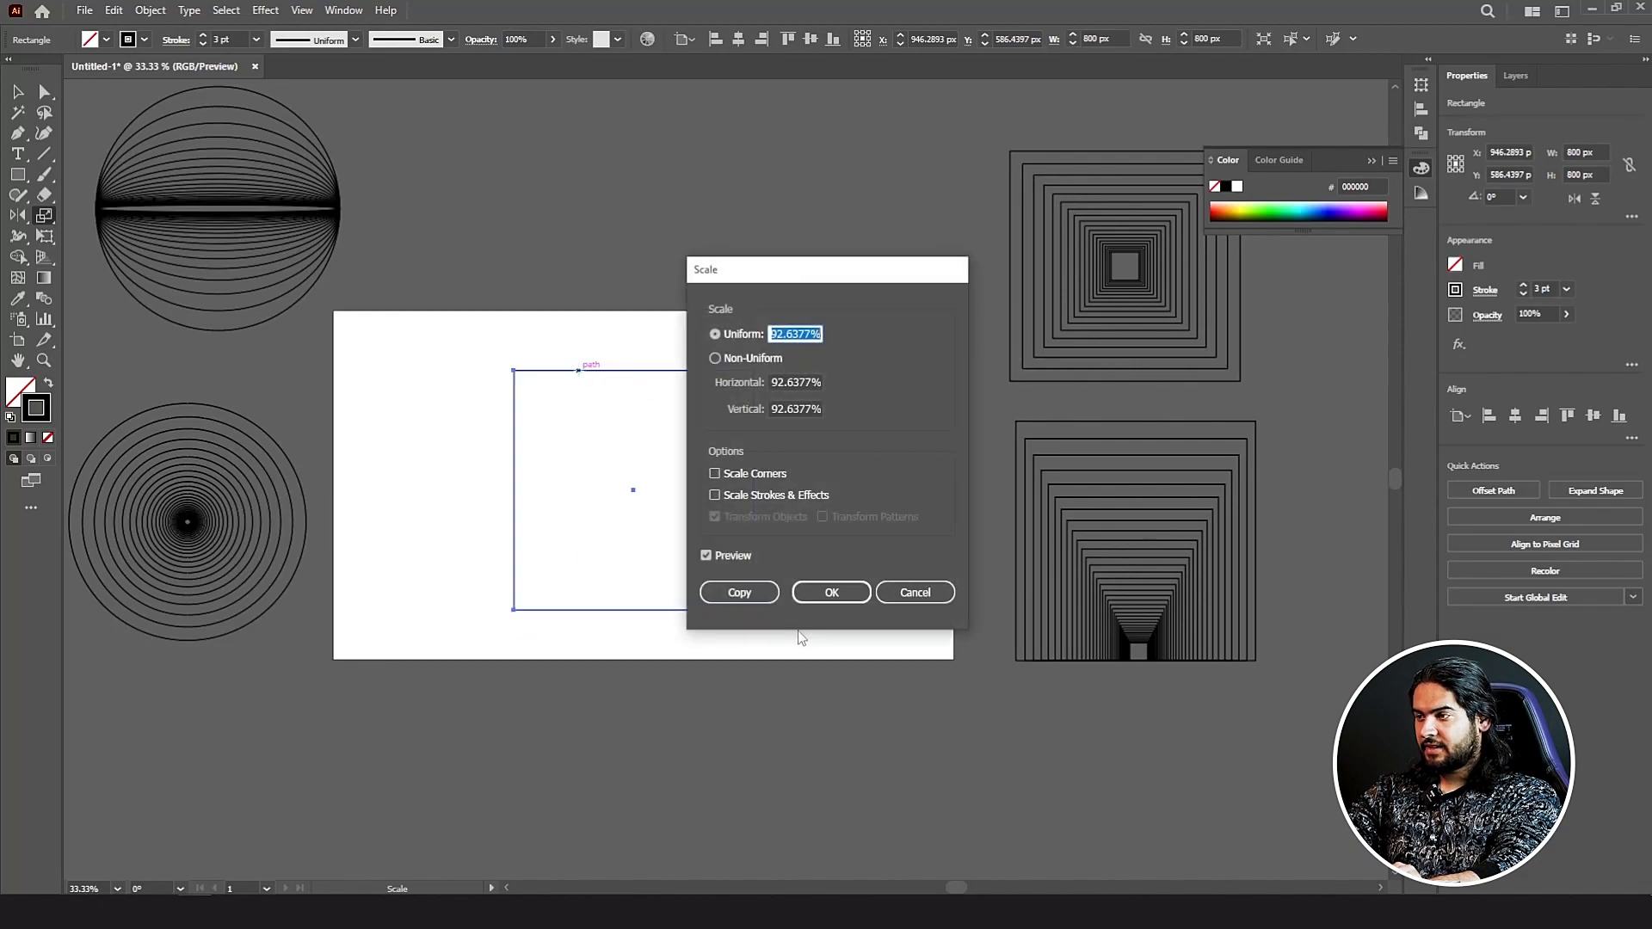
{"action": "left_click", "coordinate": [915, 591]}
{"action": "mouse_move", "coordinate": [767, 626]}
{"action": "left_mouse_down"}
{"action": "mouse_move", "coordinate": [741, 602]}
{"action": "mouse_move", "coordinate": [750, 612]}
{"action": "left_mouse_up"}
Step: Repeat the scaled square copy until the nested squares shrink into the off-centre point on the top edge
{"action": "key", "text": "ctrl+d"}
{"action": "key", "text": "ctrl+d"}
{"action": "key", "text": "ctrl+d"}
{"action": "key", "text": "ctrl+d"}
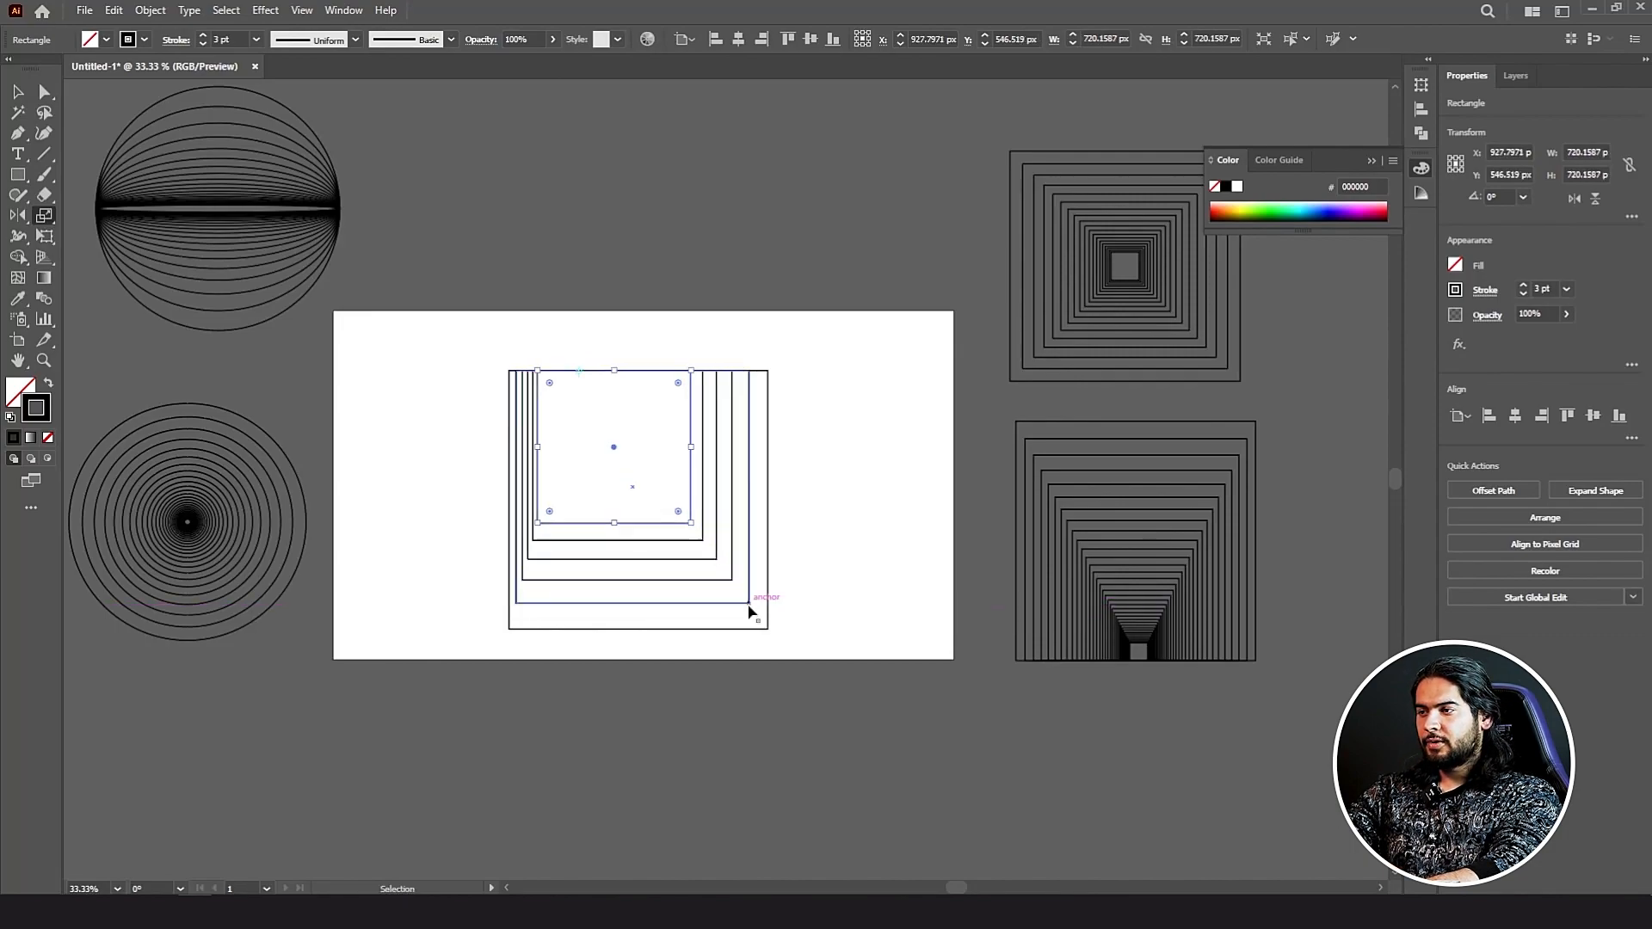
{"action": "key", "text": "ctrl+d"}
{"action": "key", "text": "ctrl+d"}
{"action": "key", "text": "ctrl+d"}
{"action": "key", "text": "ctrl+d"}
{"action": "key", "text": "ctrl+d"}
{"action": "key", "text": "ctrl+d"}
{"action": "key", "text": "ctrl+d"}
{"action": "key", "text": "ctrl+d"}
{"action": "key", "text": "ctrl+d"}
{"action": "key", "text": "ctrl+d"}
{"action": "key", "text": "ctrl+d"}
{"action": "key", "text": "ctrl+d"}
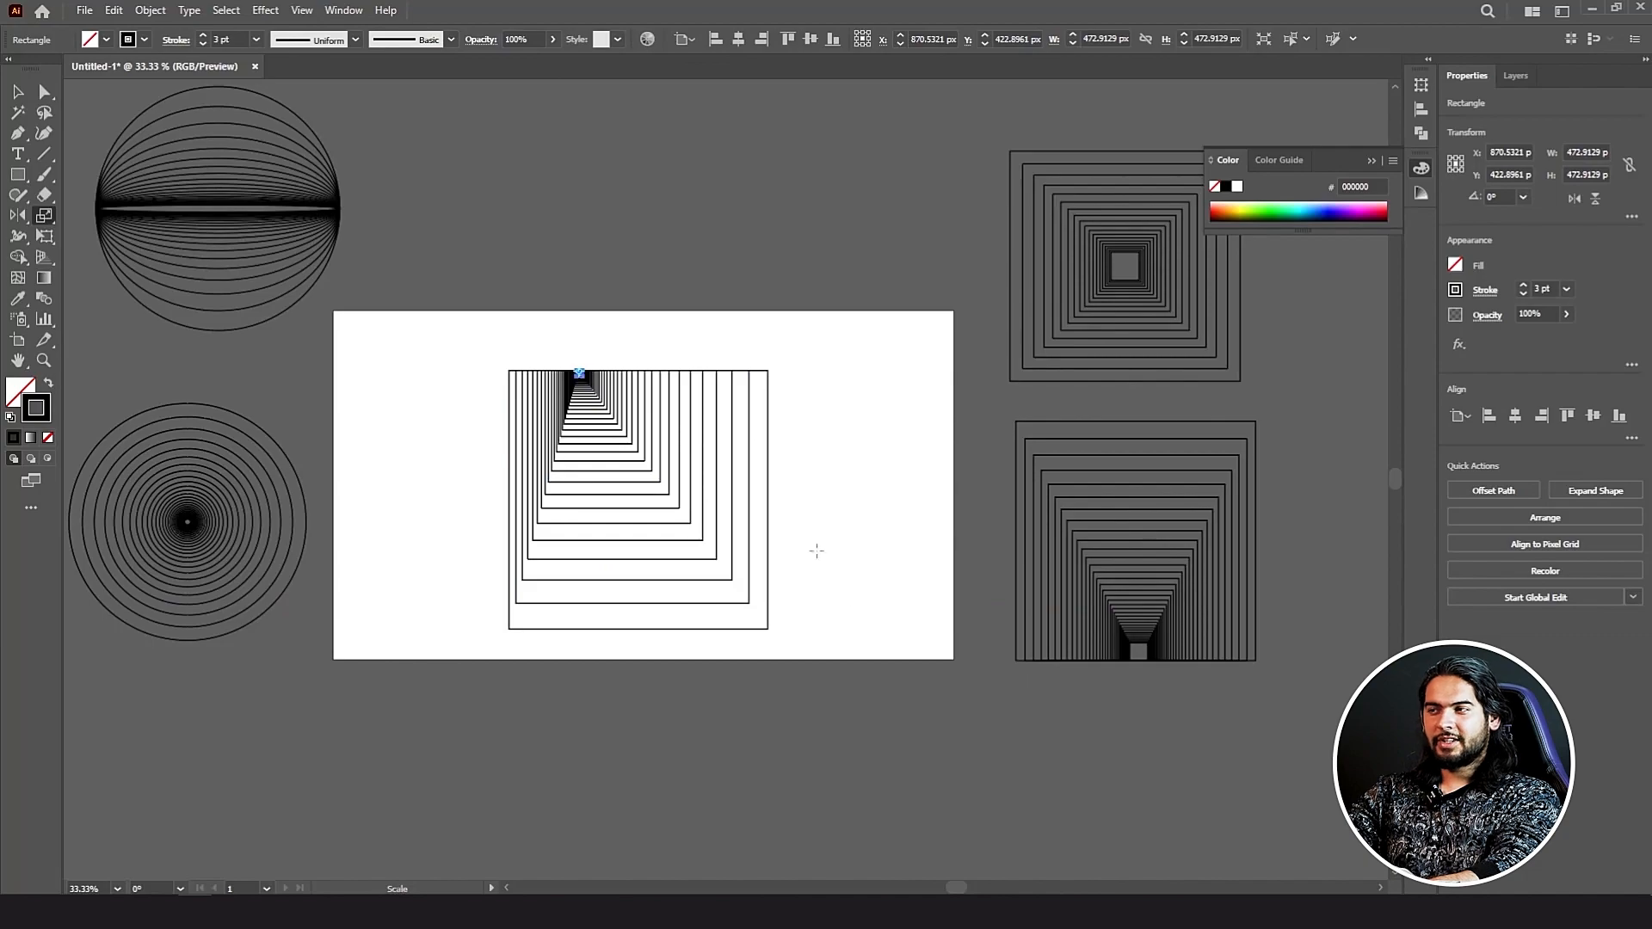
Step: Create a black, unstroked vertical rectangle about 88 by 912 px and place a duplicate near the artboard's left side
{"action": "mouse_move", "coordinate": [789, 364]}
{"action": "left_mouse_down"}
{"action": "mouse_move", "coordinate": [855, 480]}
{"action": "mouse_move", "coordinate": [852, 619]}
{"action": "mouse_move", "coordinate": [818, 659]}
{"action": "left_mouse_up"}
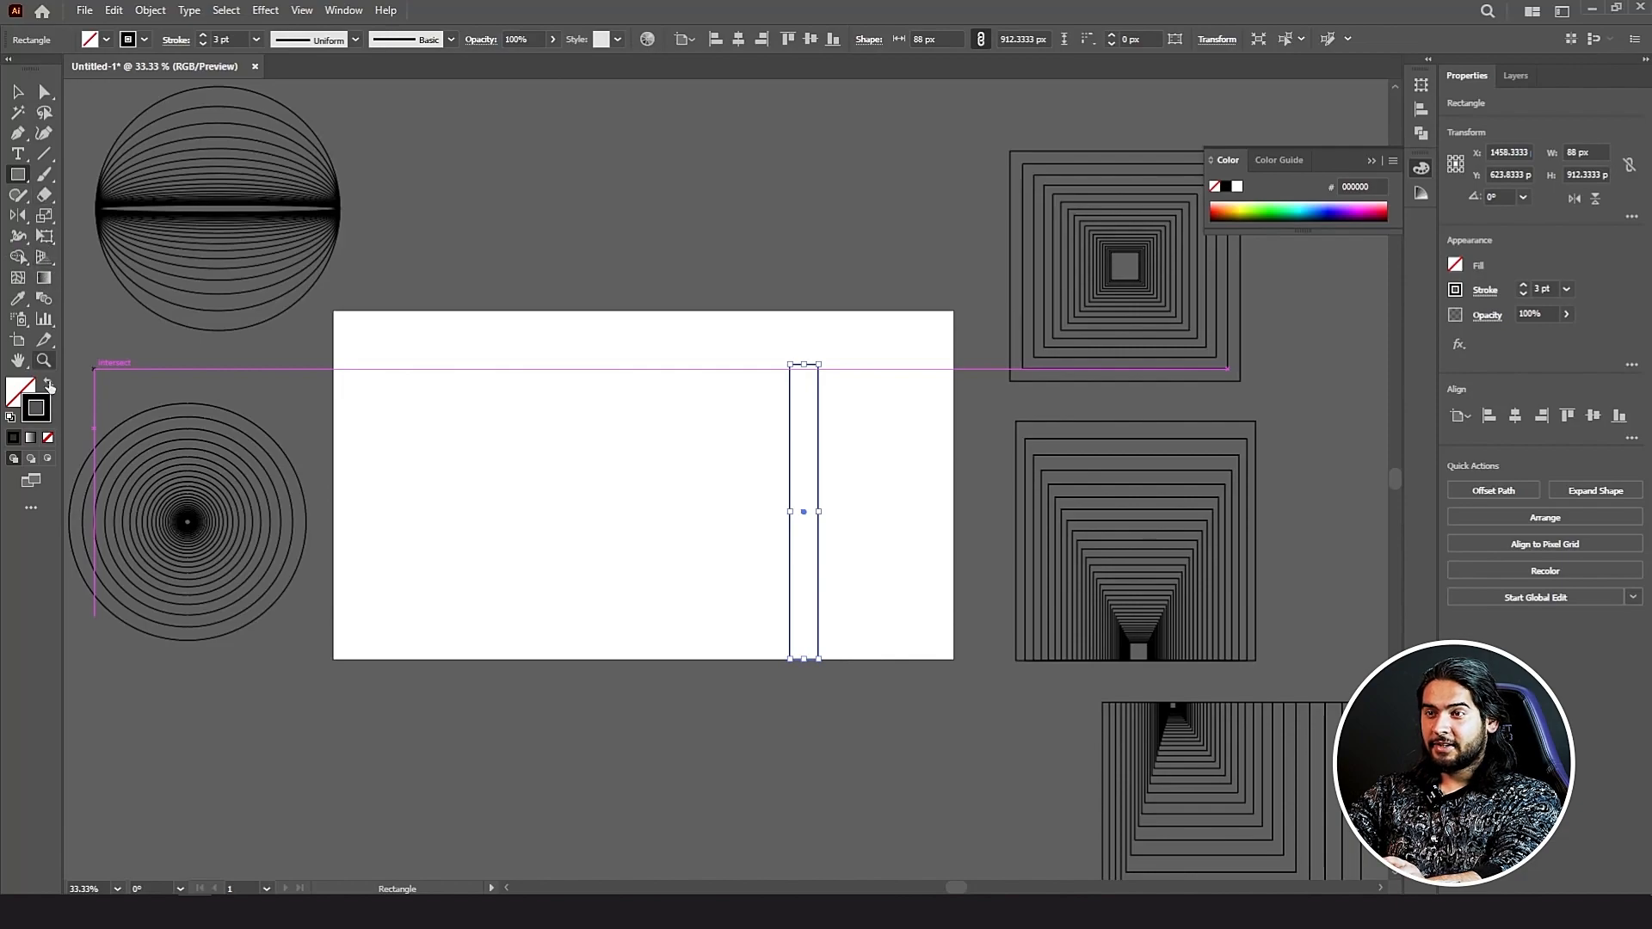
{"action": "key", "text": "shift+x"}
{"action": "left_click", "coordinate": [19, 92]}
{"action": "left_click_drag", "start_coordinate": [796, 442], "coordinate": [390, 450]}
Step: Make a smaller uniformly scaled copy of both vertical bars about a point midway between their top ends
{"action": "left_click_drag", "start_coordinate": [353, 356], "coordinate": [921, 538]}
{"action": "left_click", "coordinate": [41, 223]}
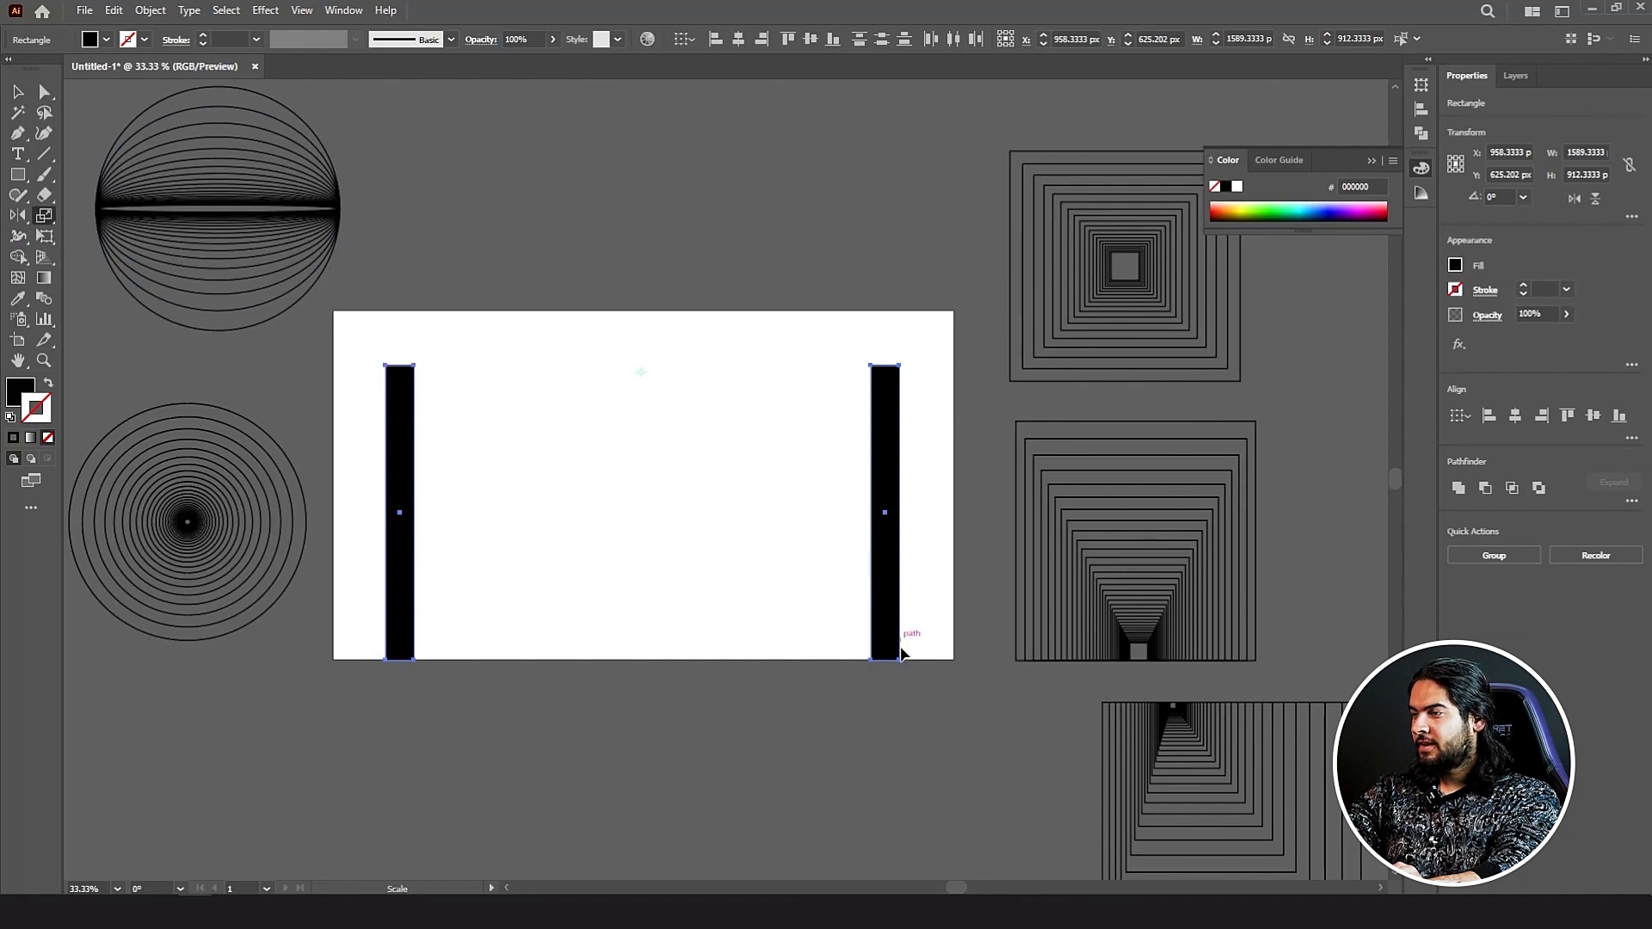
{"action": "left_click_drag", "start_coordinate": [897, 656], "coordinate": [849, 620]}
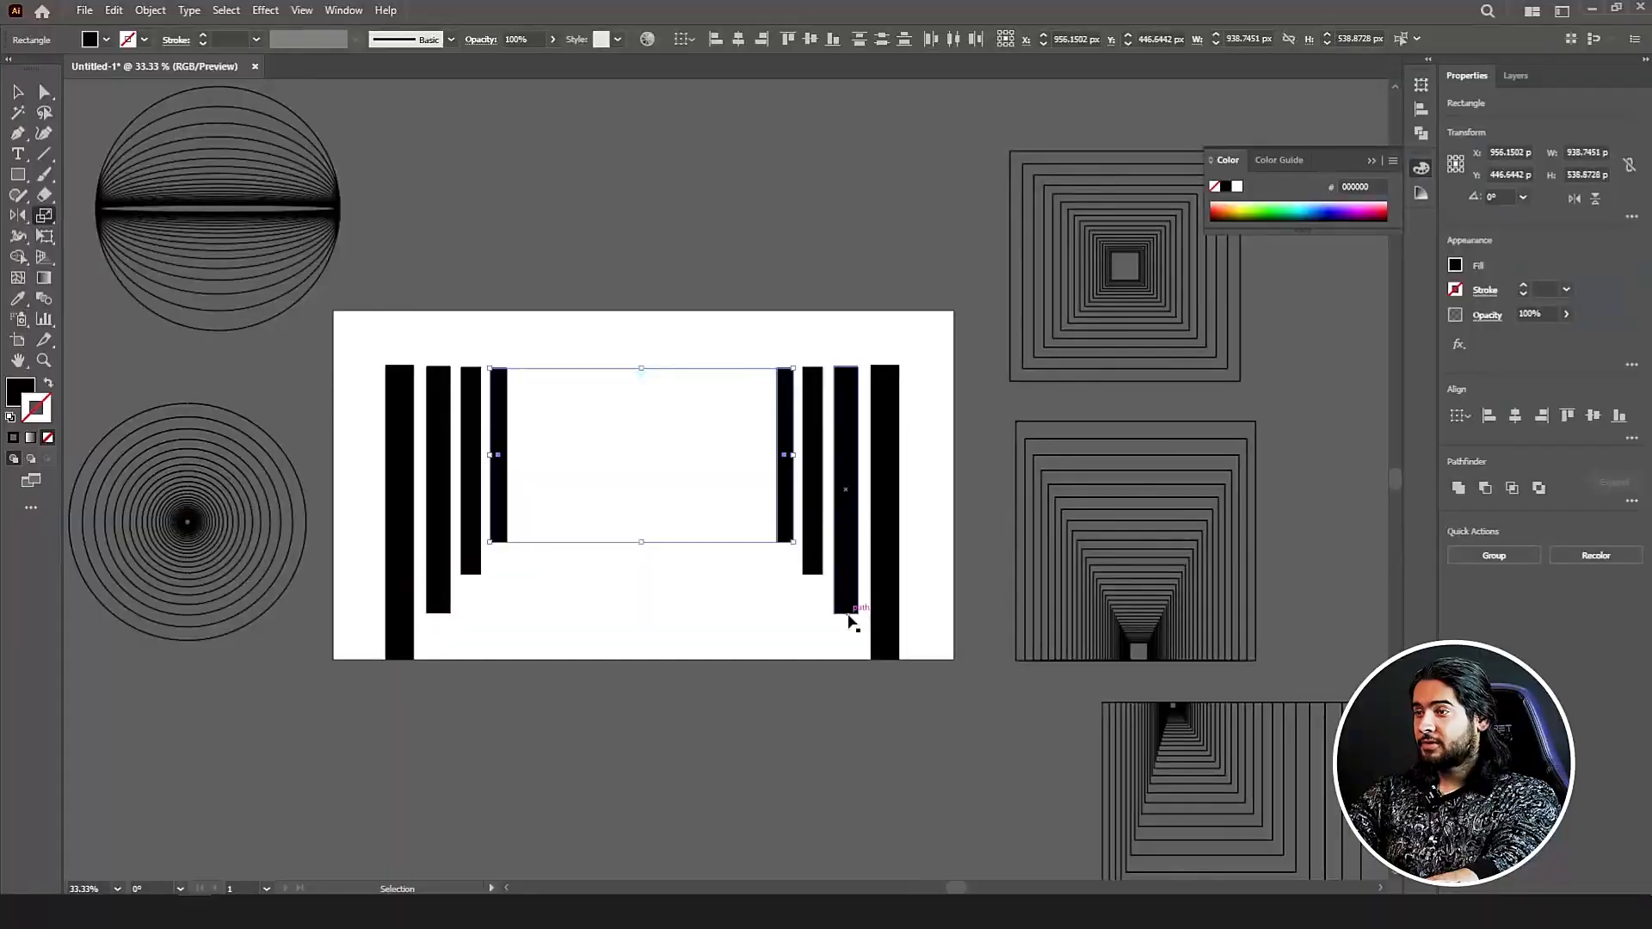
Step: Repeat the scaled copy of the bar pair until the innermost pair is about 28 px wide overall
{"action": "key", "text": "ctrl+d"}
{"action": "key", "text": "ctrl+d"}
{"action": "key", "text": "ctrl+d"}
{"action": "key", "text": "ctrl+d"}
{"action": "key", "text": "ctrl+d"}
{"action": "key", "text": "ctrl+d"}
{"action": "key", "text": "ctrl+d"}
{"action": "key", "text": "ctrl+d"}
{"action": "key", "text": "ctrl+d"}
{"action": "key", "text": "ctrl+d"}
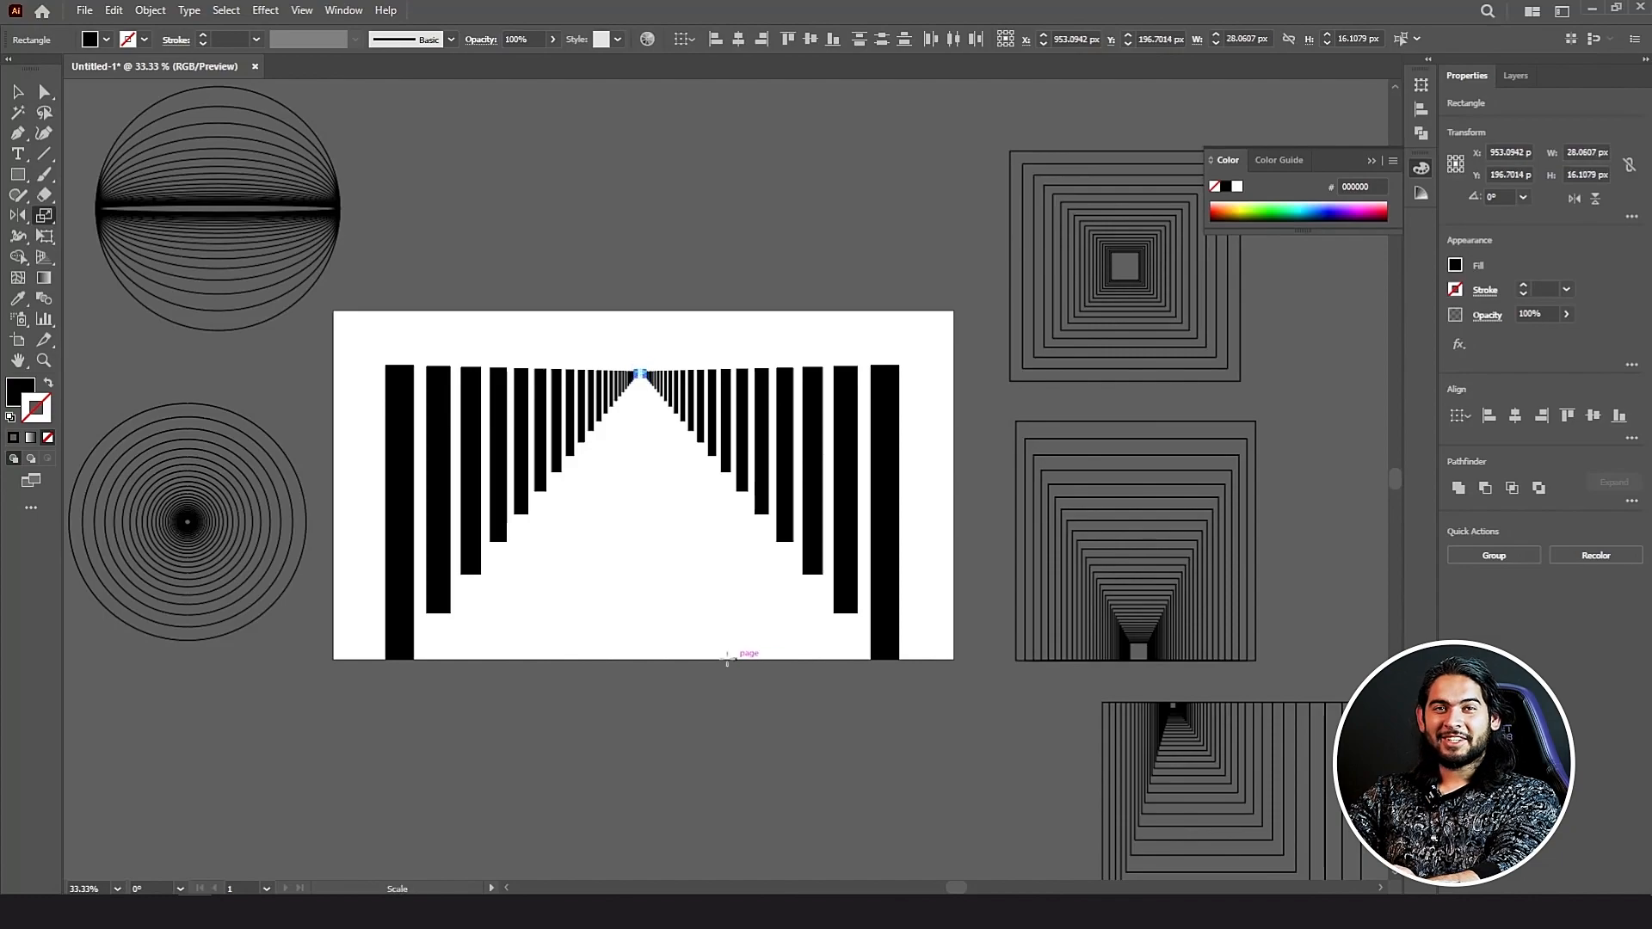
Step: Select all the receding bars and move them off the artboard, directly below it
{"action": "left_click", "coordinate": [10, 85]}
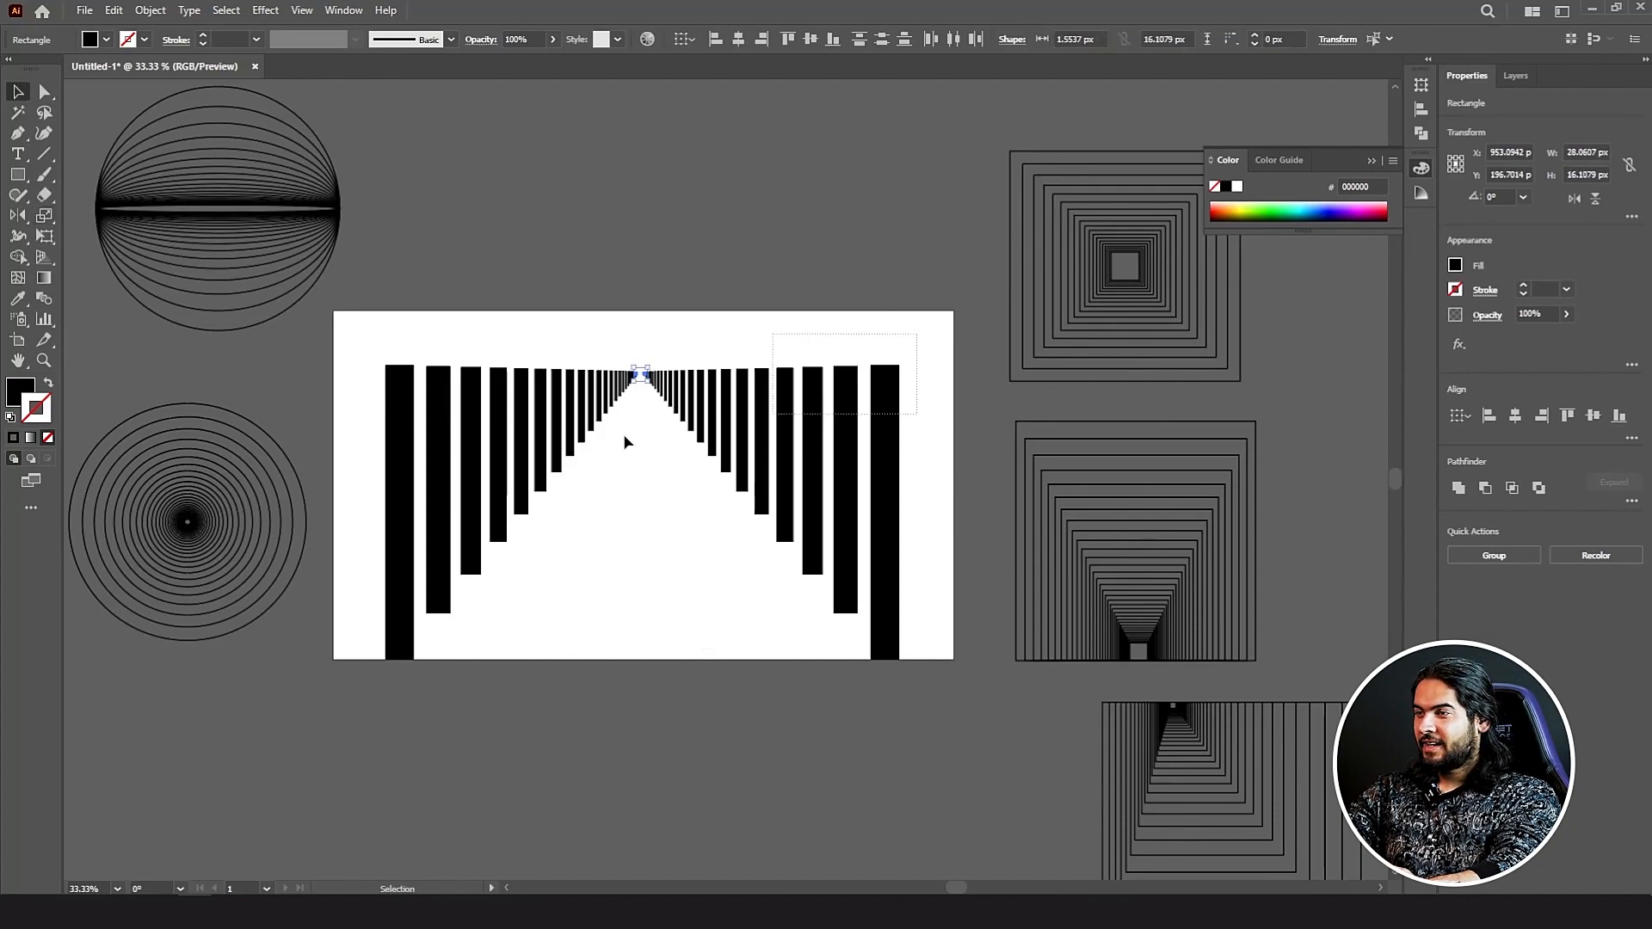
{"action": "left_click", "coordinate": [391, 440]}
{"action": "left_click_drag", "start_coordinate": [391, 440], "coordinate": [392, 740]}
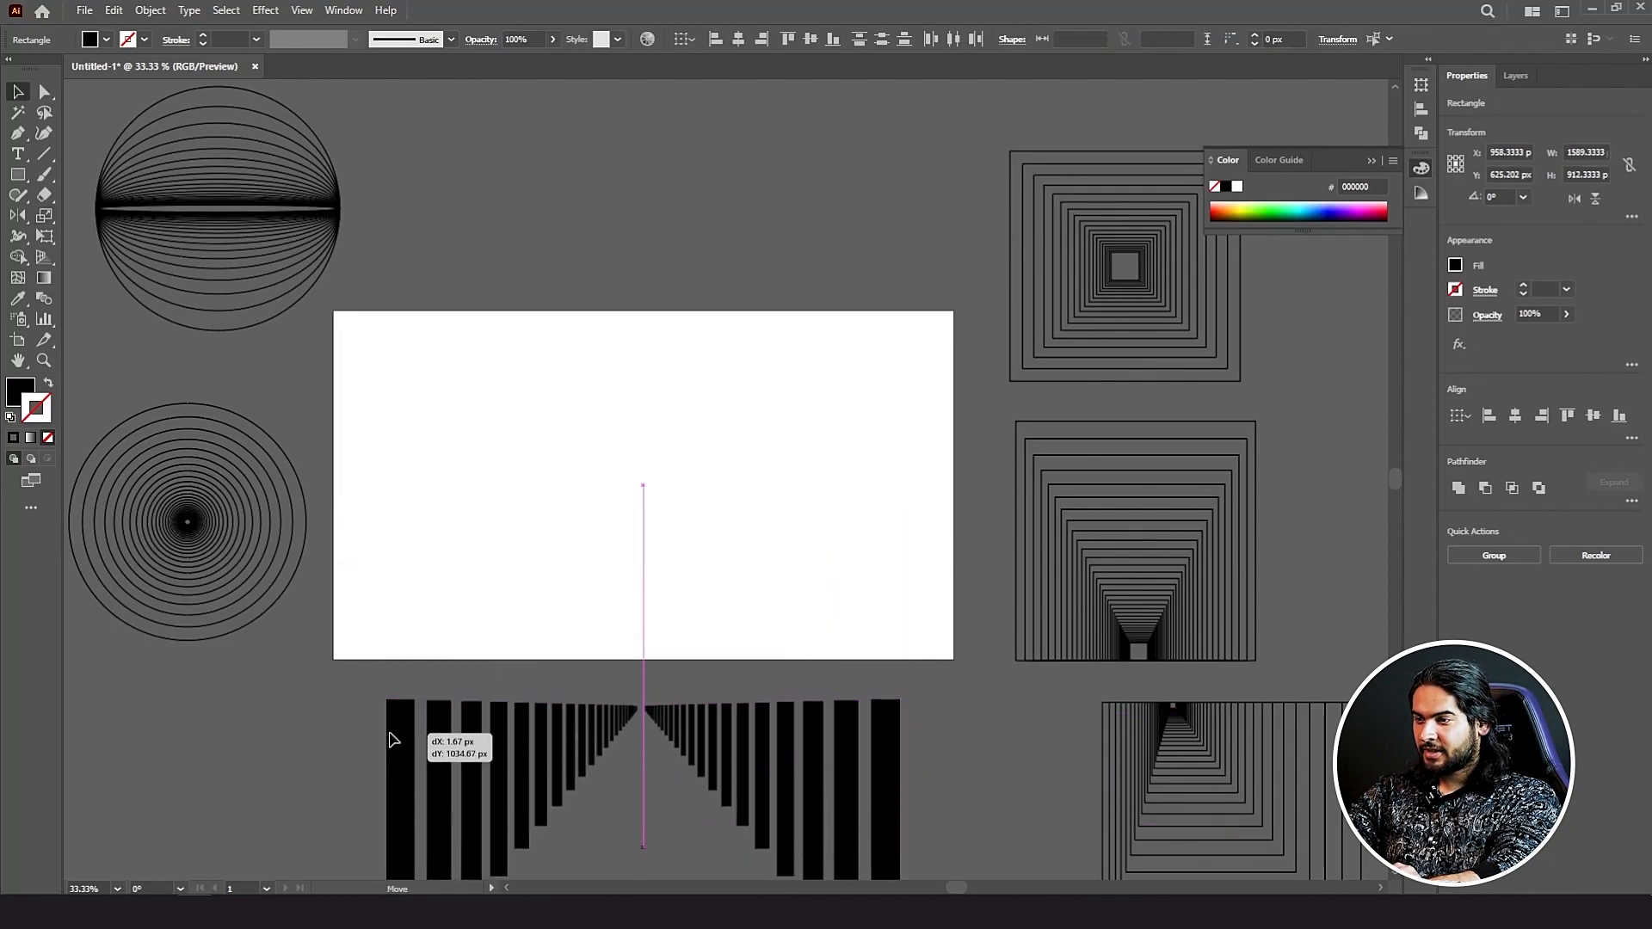
{"action": "left_click", "coordinate": [327, 721]}
Step: Select only the two outermost bars, about 912 px tall, and move them back onto the artboard
{"action": "left_click", "coordinate": [404, 727]}
{"action": "left_click", "coordinate": [886, 783], "text": "shift"}
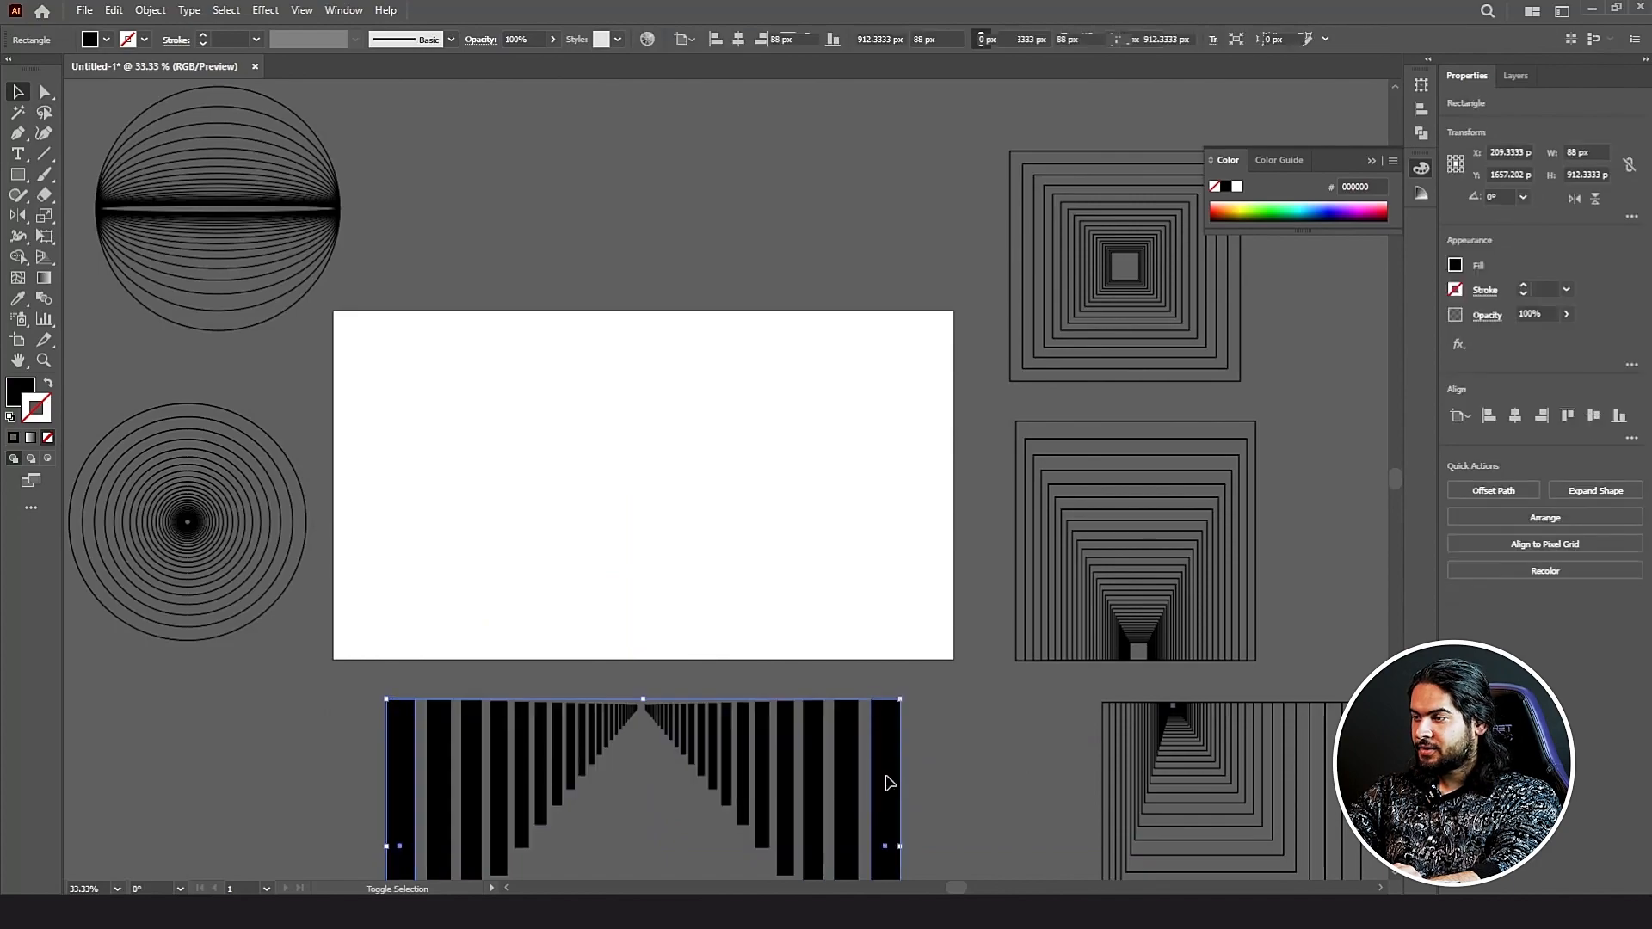
{"action": "left_click_drag", "start_coordinate": [889, 782], "coordinate": [880, 461]}
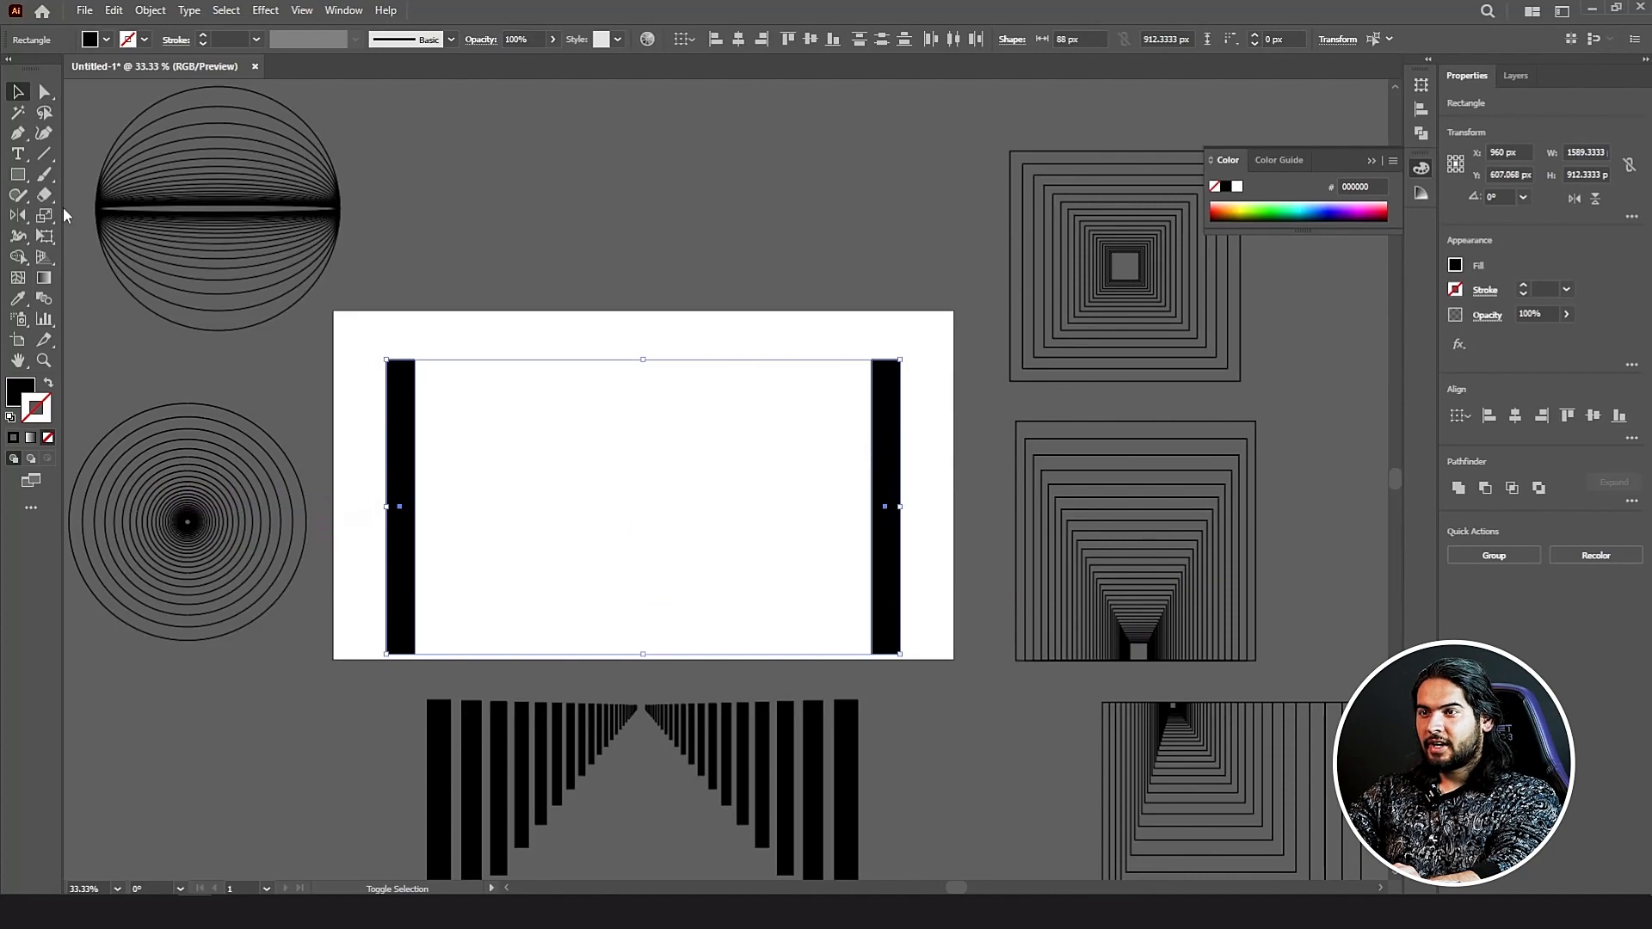
Step: Make a uniformly scaled copy of both bars, about 1315 px wide overall, around a point midway between their lower ends
{"action": "left_click", "coordinate": [45, 237]}
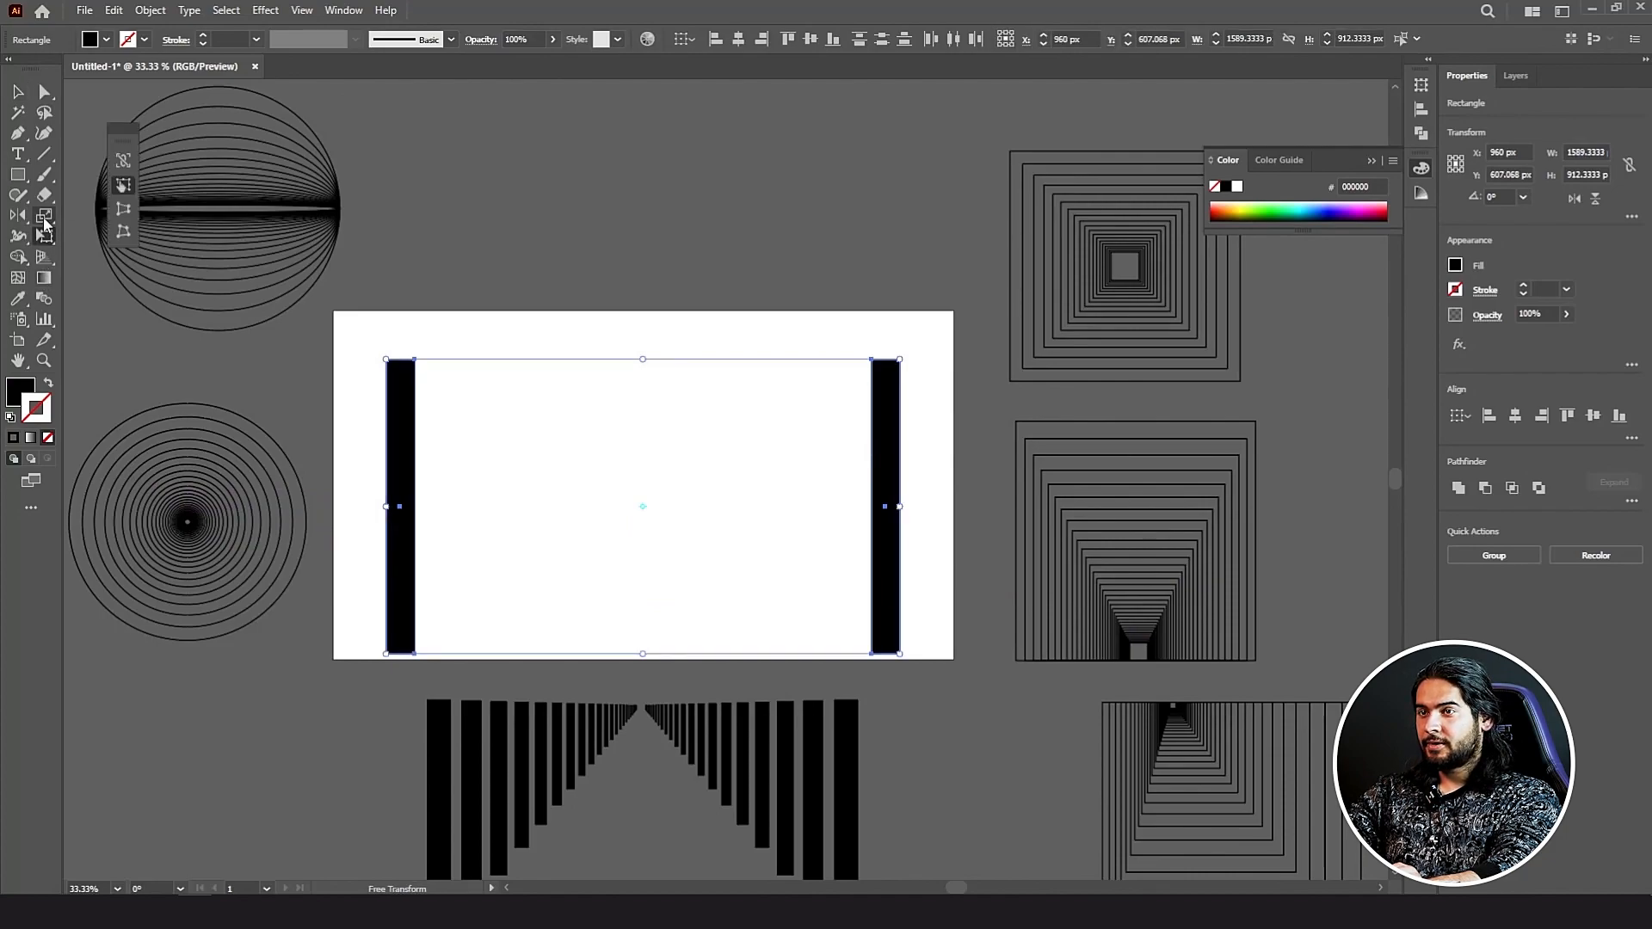
{"action": "left_click", "coordinate": [45, 217]}
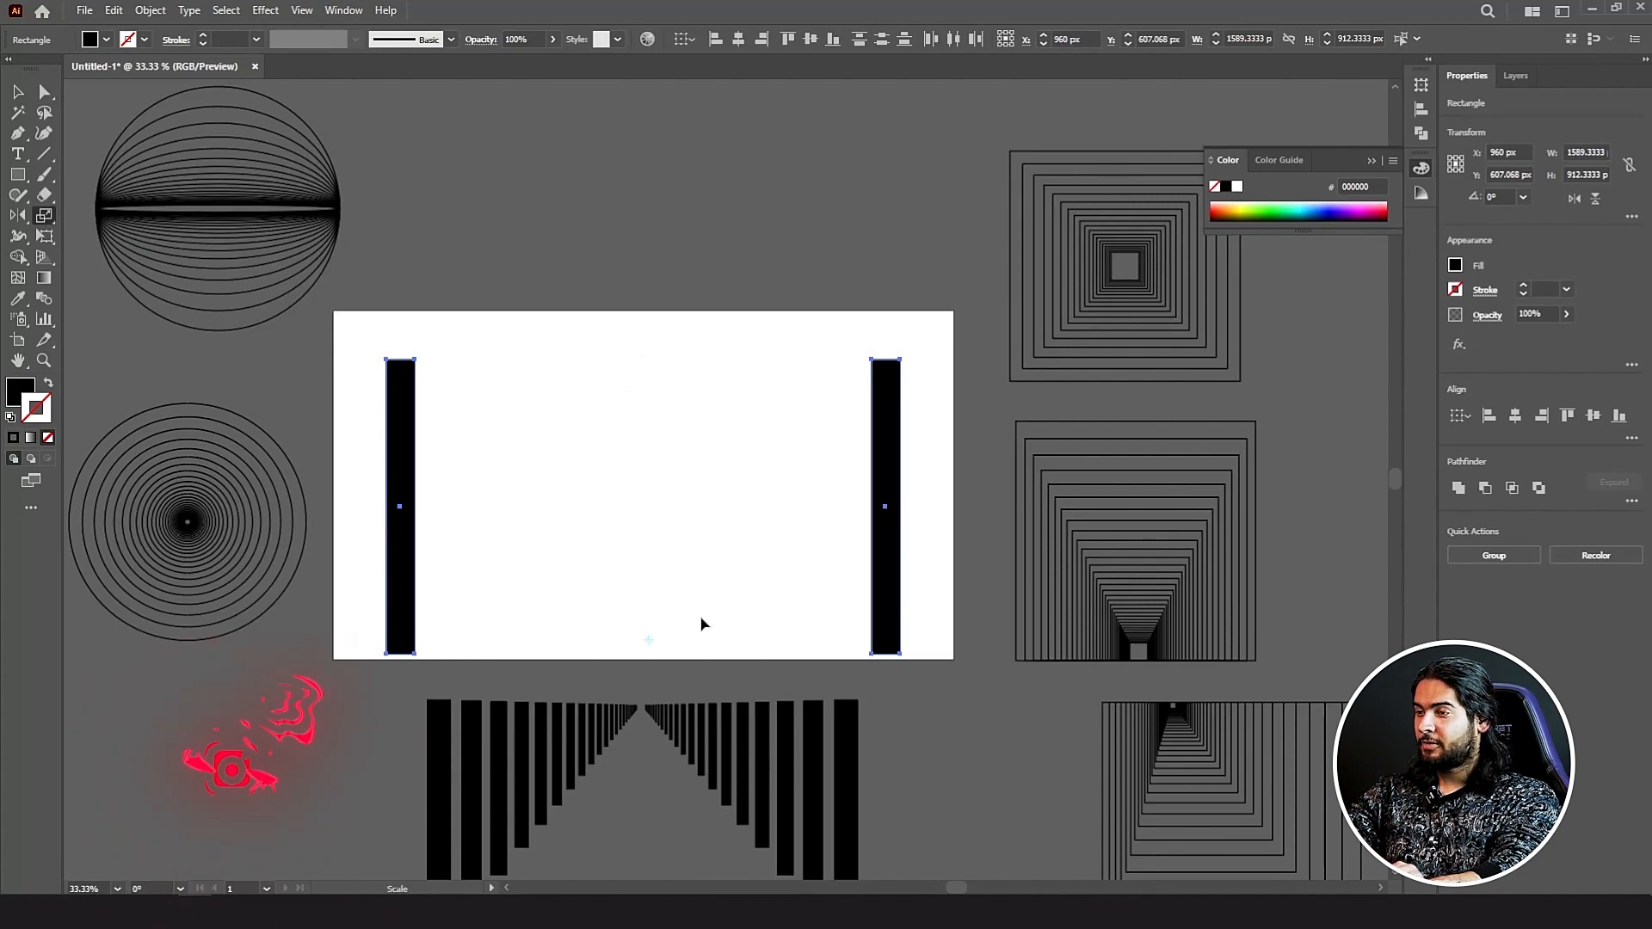
{"action": "left_click_drag", "start_coordinate": [900, 360], "coordinate": [853, 408]}
Step: Repeat the scaled copy of the bar pair to build a series of bars receding toward the low central point
{"action": "key", "text": "ctrl+d"}
{"action": "key", "text": "ctrl+d"}
{"action": "key", "text": "ctrl+d"}
{"action": "key", "text": "ctrl+d"}
{"action": "key", "text": "ctrl+d"}
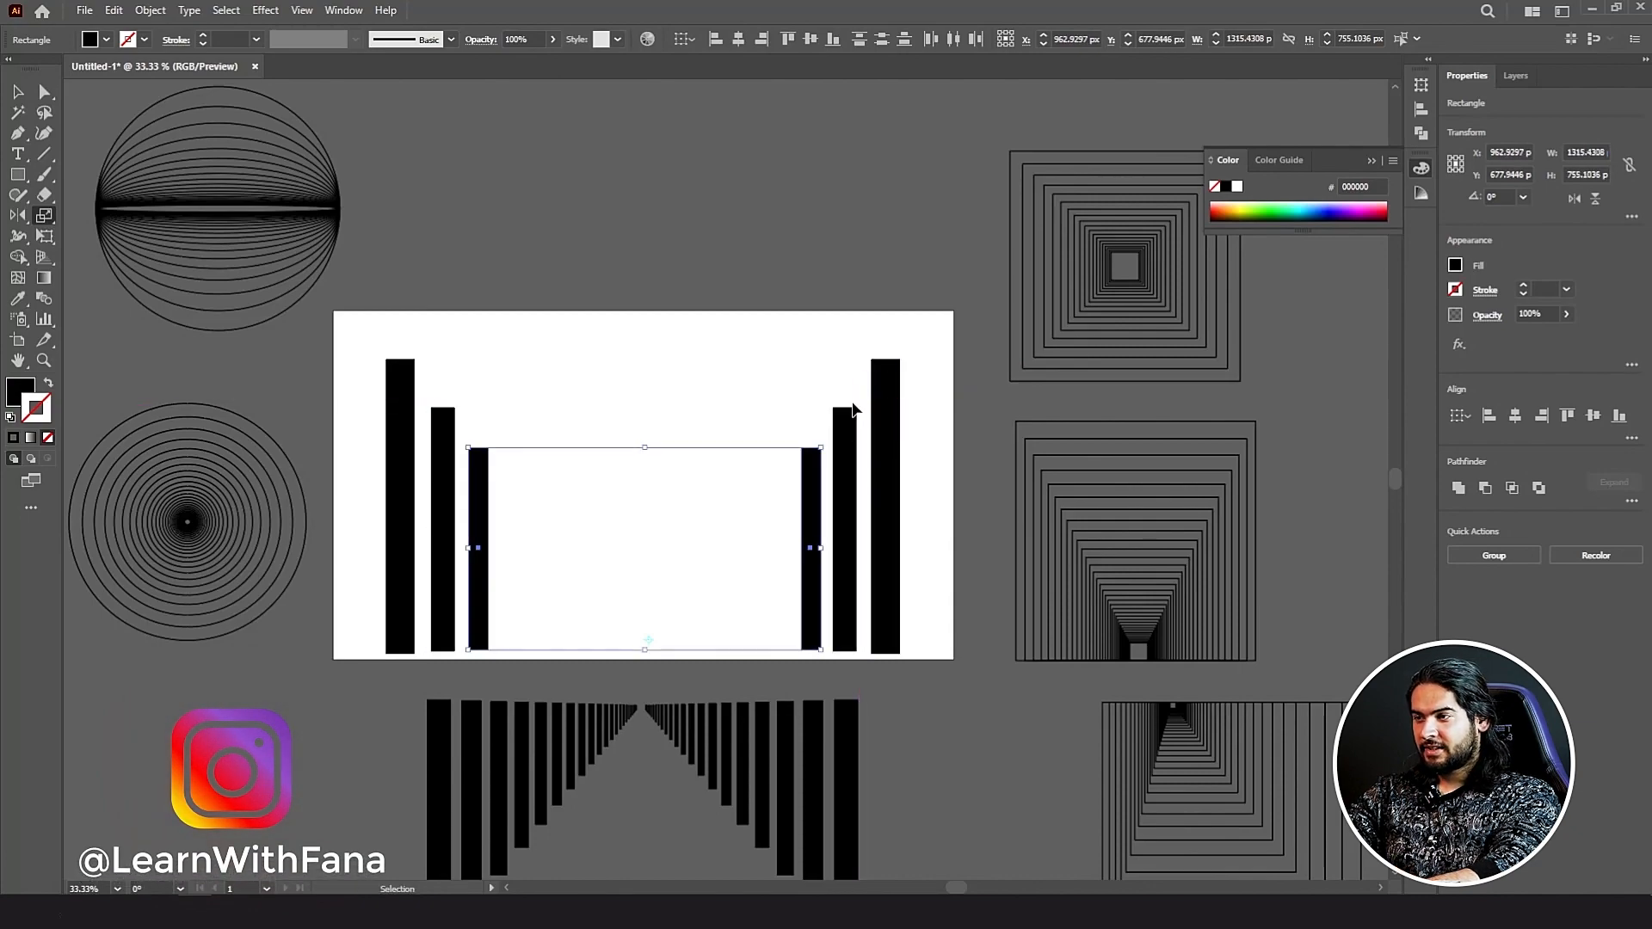
{"action": "key", "text": "ctrl+d"}
{"action": "key", "text": "ctrl+d"}
{"action": "key", "text": "ctrl+d"}
{"action": "key", "text": "ctrl+d"}
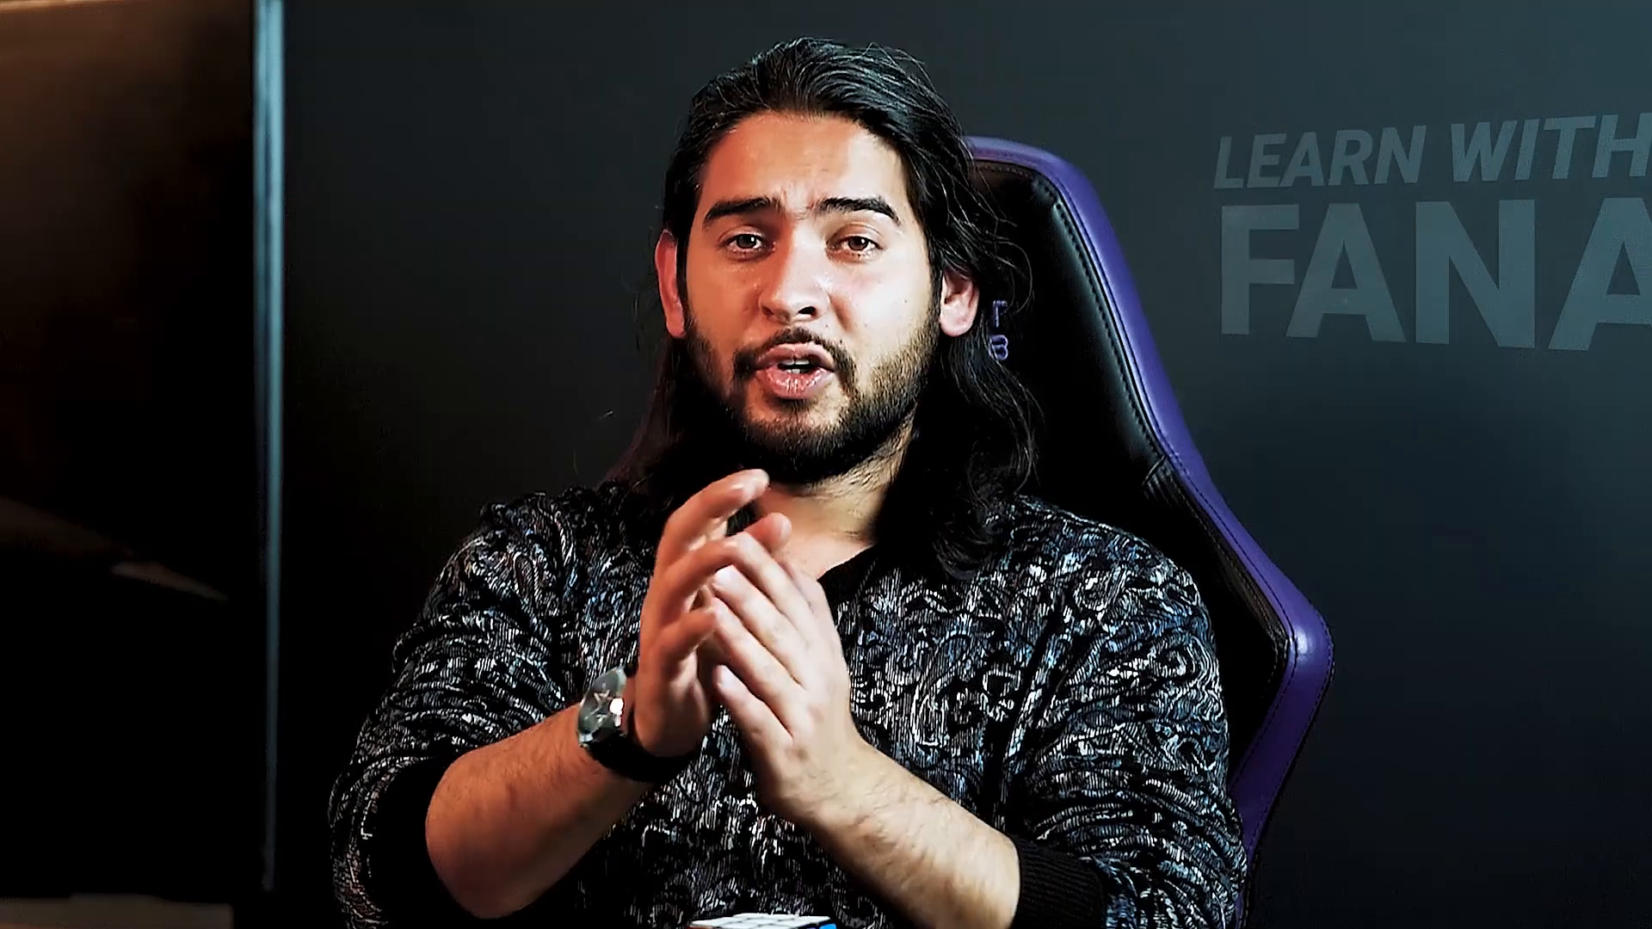